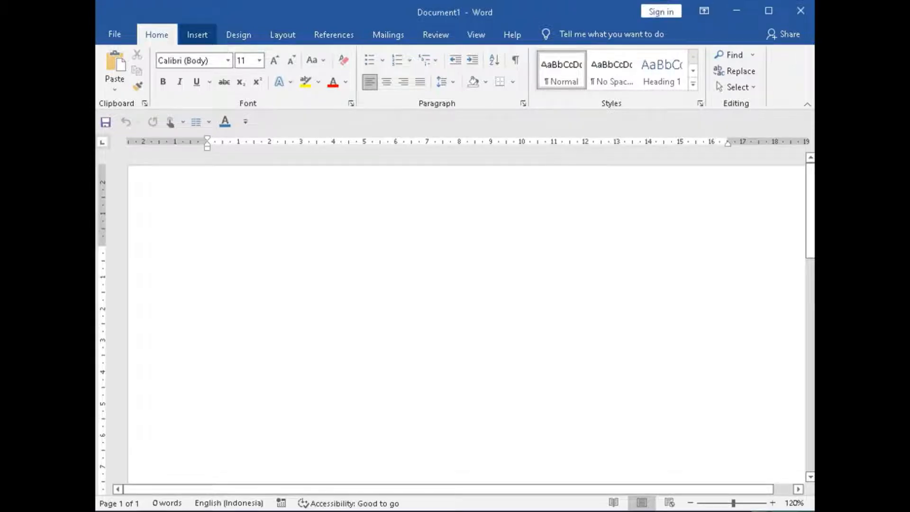
Look through the Insert, Design, Layout, References, Mailings, Review, View and Help command sets, and return to the Home commands.
left_click(198, 35)
scroll(239, 35, "up", 1)
scroll(238, 34, "down", 1)
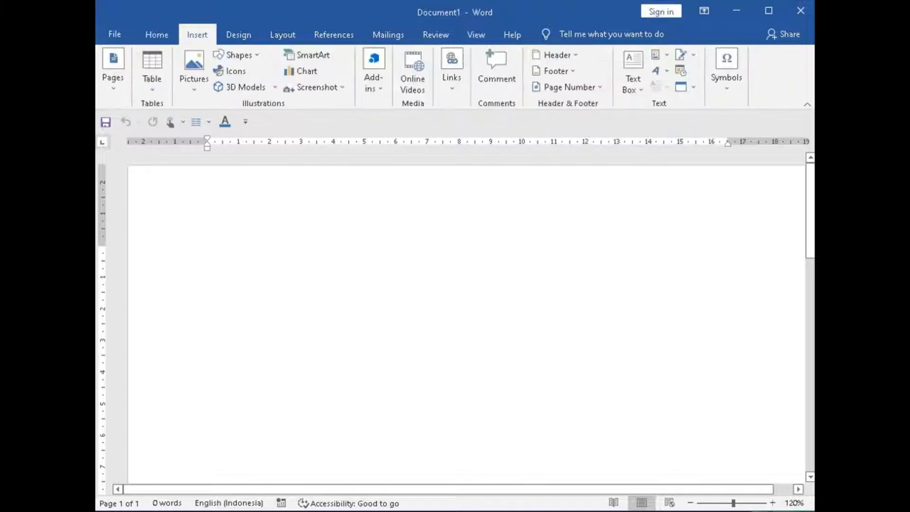
left_click(239, 35)
left_click(283, 35)
left_click(334, 35)
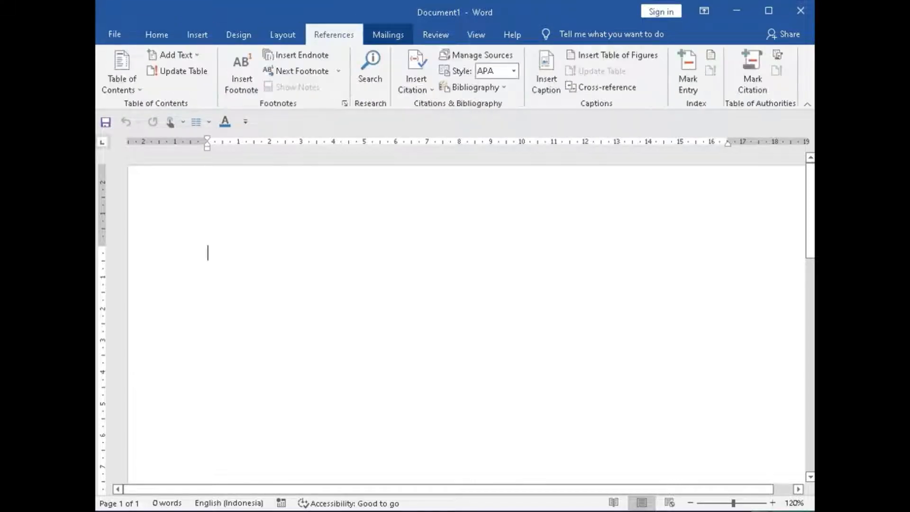
left_click(388, 34)
left_click(436, 35)
left_click(476, 34)
left_click(513, 34)
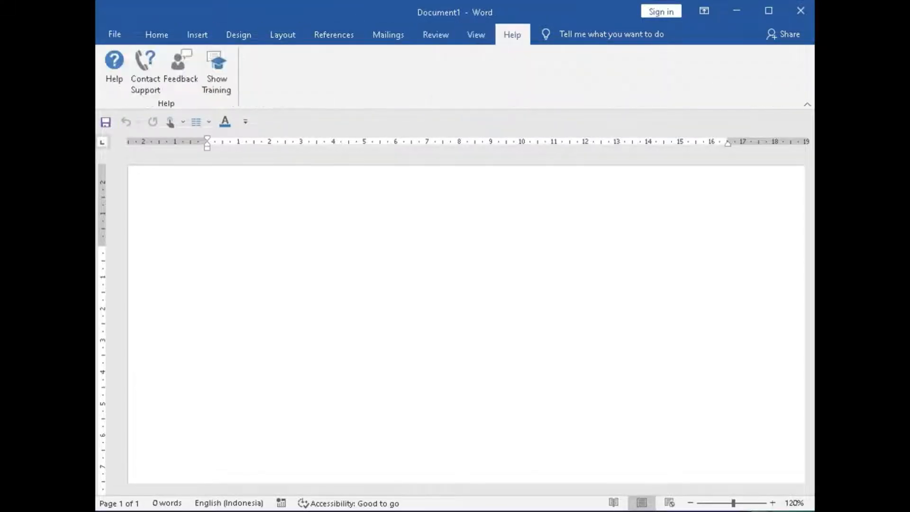
left_click(476, 35)
left_click(436, 35)
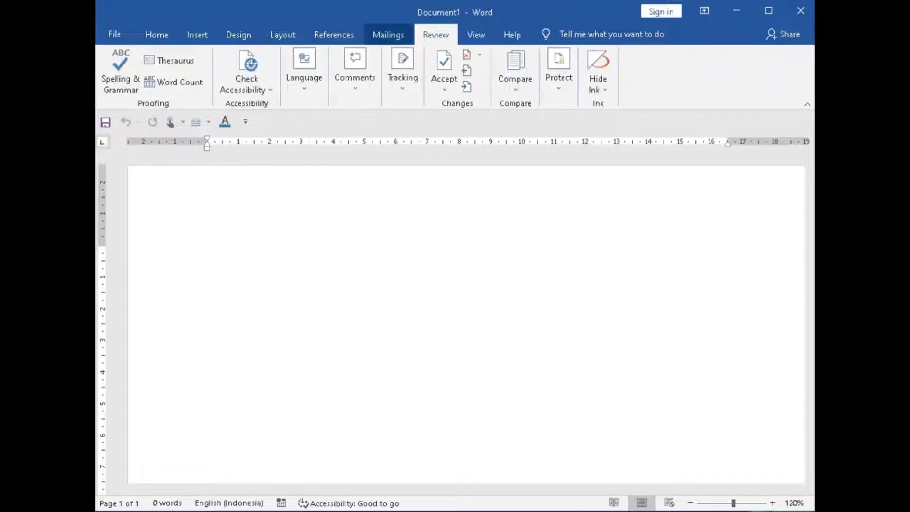
left_click(389, 35)
left_click(334, 34)
left_click(283, 35)
left_click(239, 35)
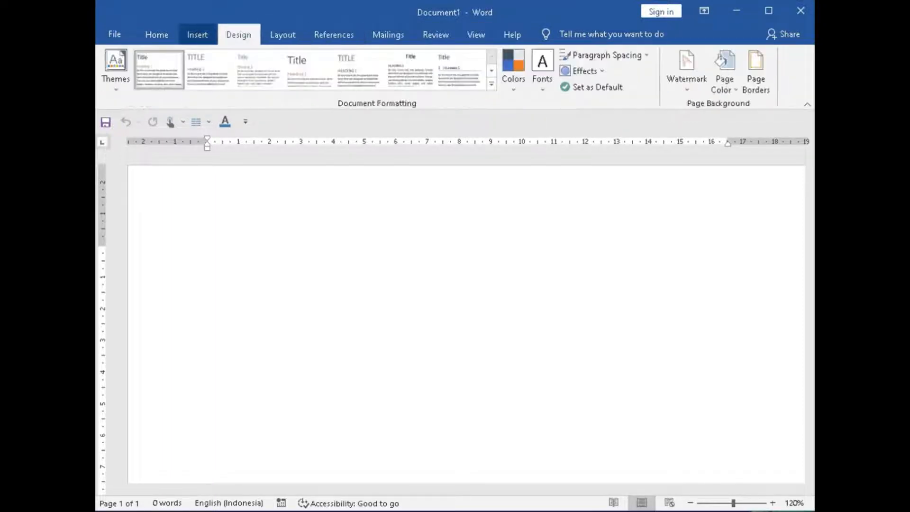
left_click(197, 34)
left_click(156, 35)
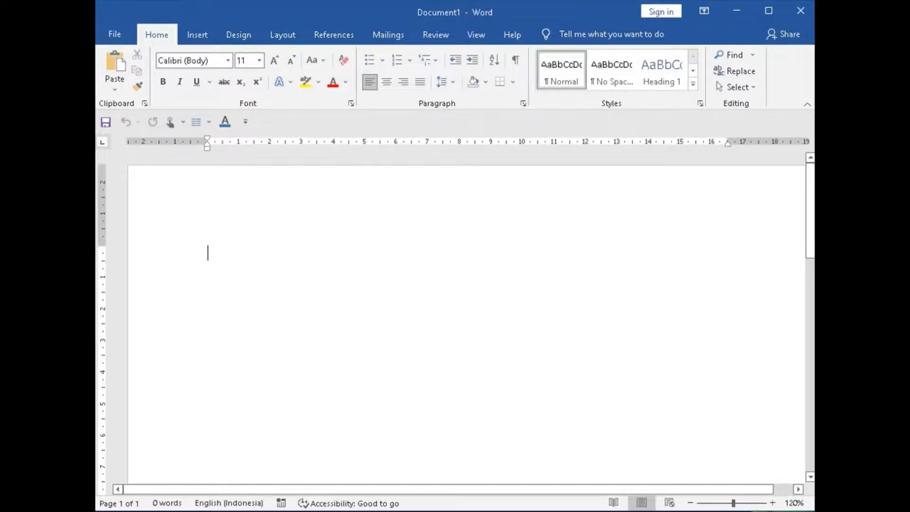
View the file management page with the recent documents and return to the blank document.
key("alt+f")
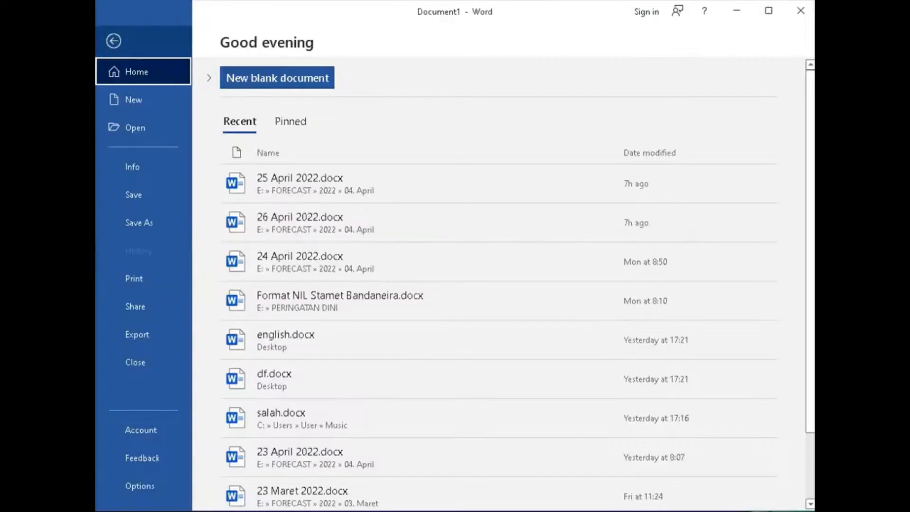
key("Escape")
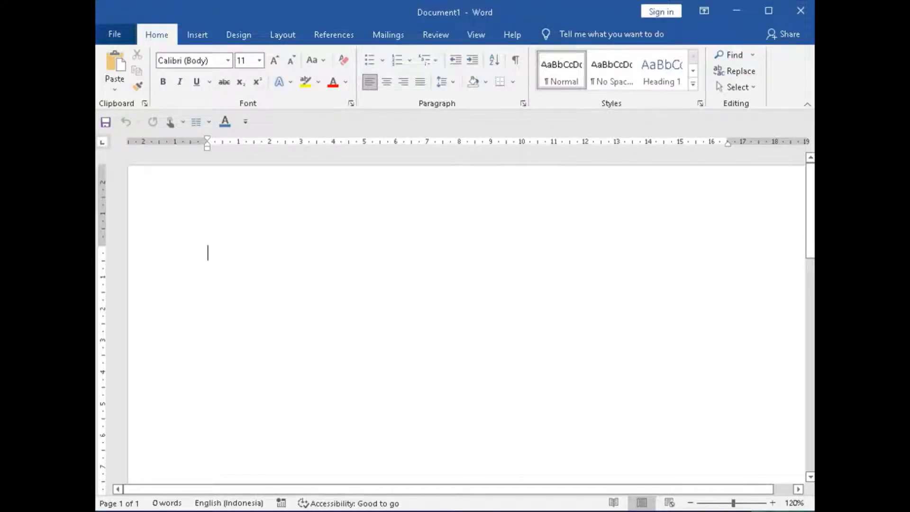
key("alt+f")
key("Escape")
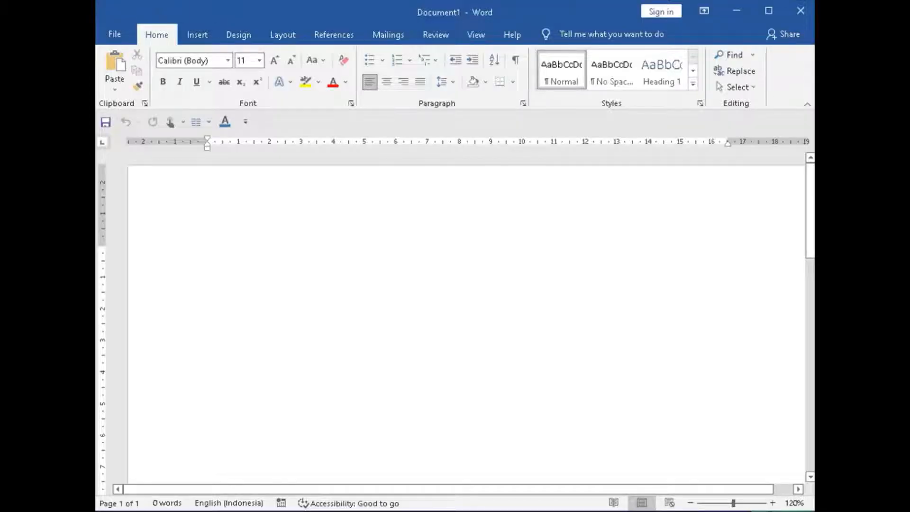
Go through the command sets once more in order from Insert to Help, and finish on the Home commands.
key("alt+n")
key("alt+g")
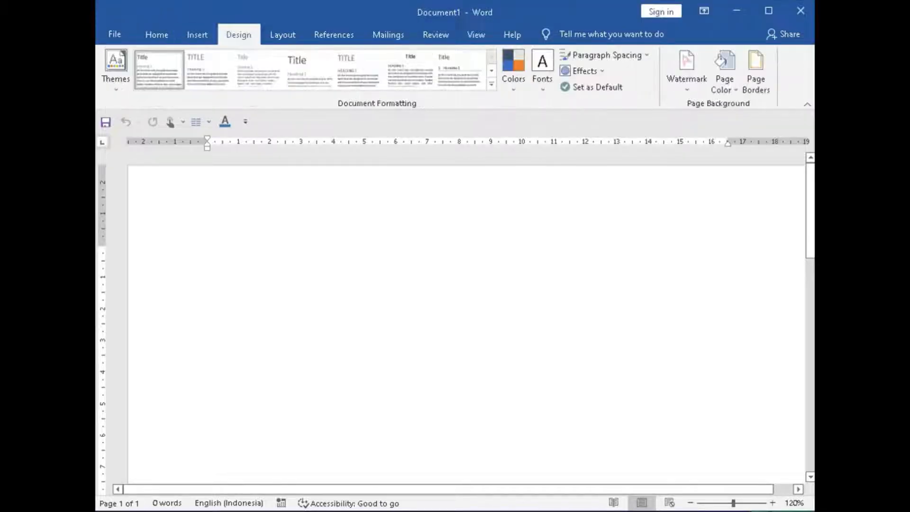
key("alt+p")
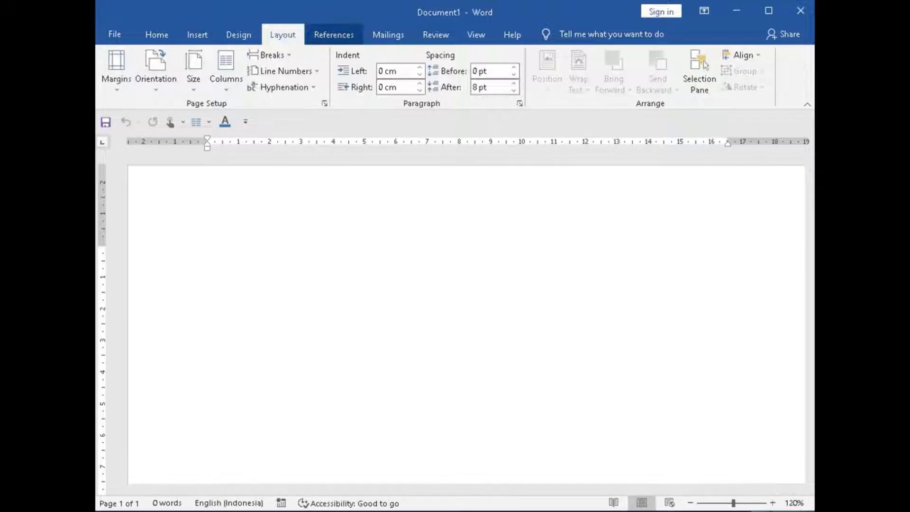
key("alt+s")
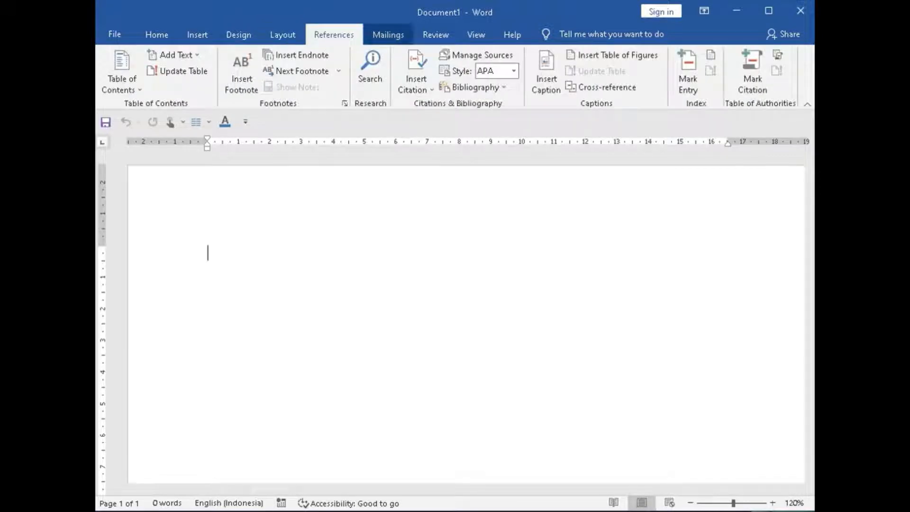
key("alt+m")
key("alt+r")
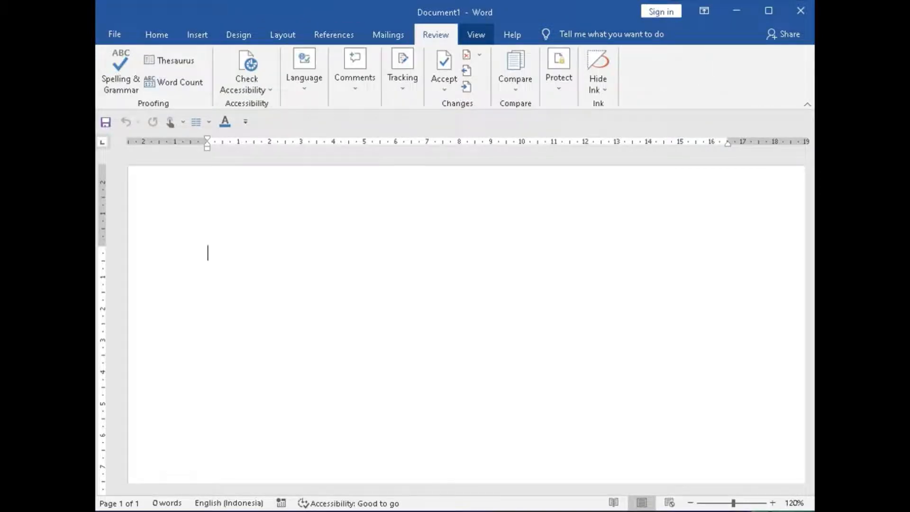
key("alt+w")
key("alt+y")
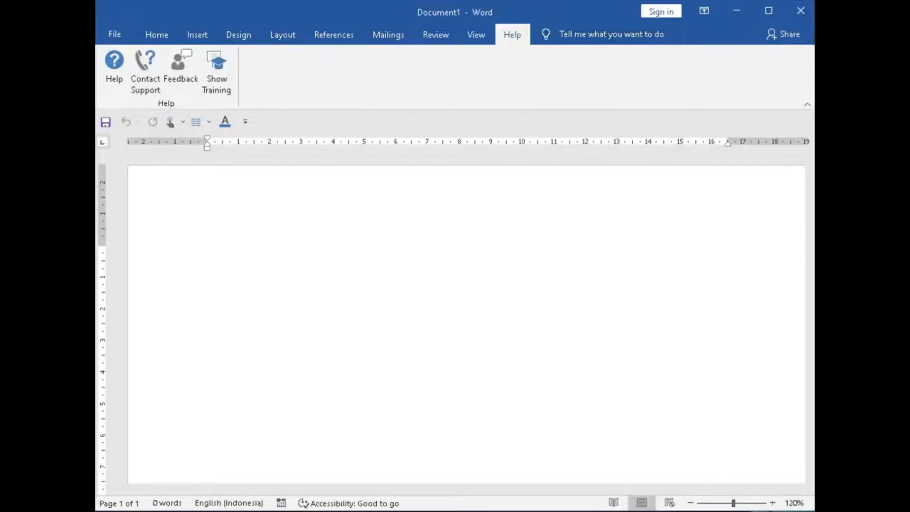
key("alt+h")
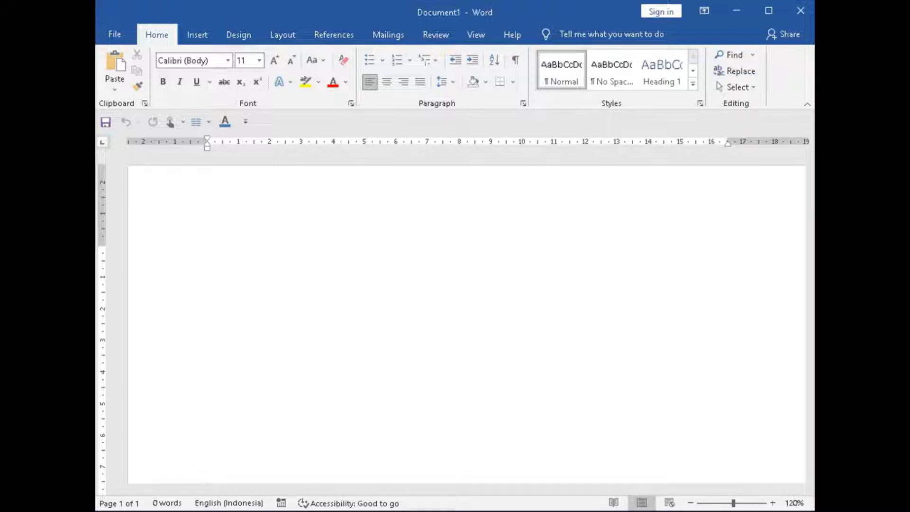
Write the sample sentence "Saya Makan Ikan" on the first line of the document.
type("Sat")
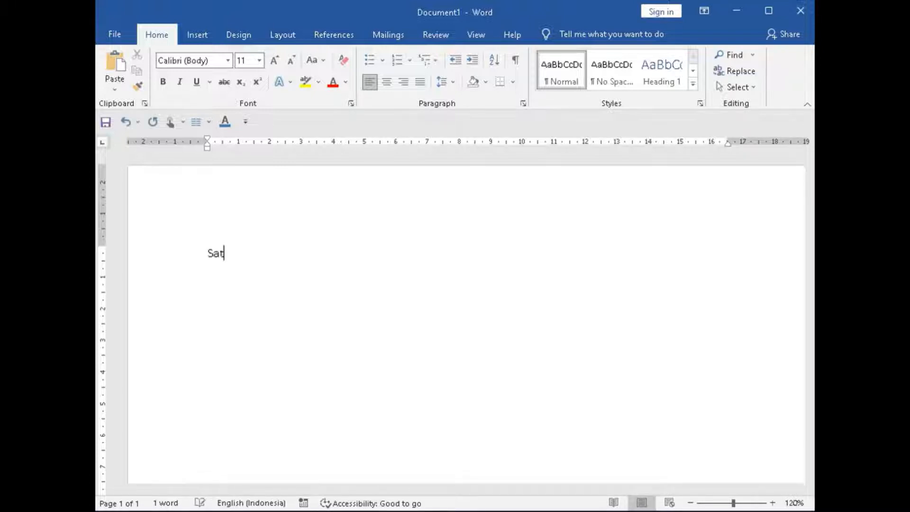
key("BackSpace")
type("ya Makan Ika")
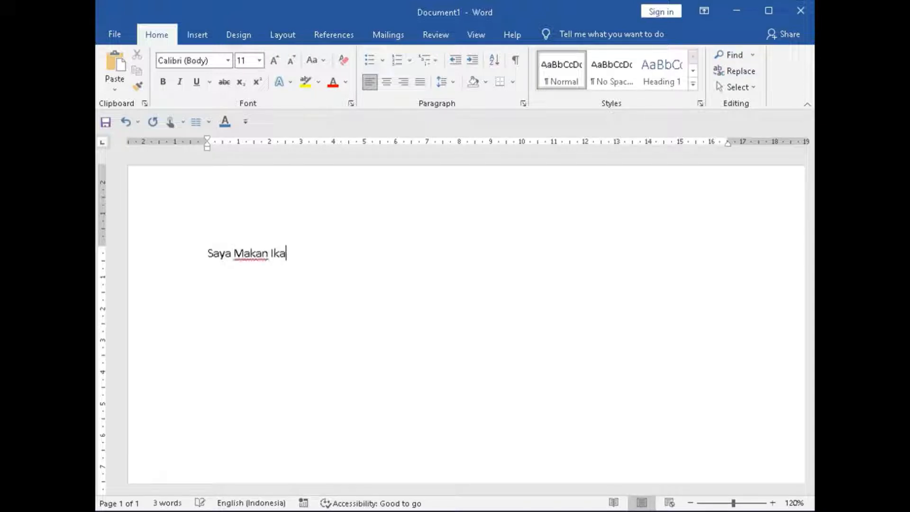
type("n")
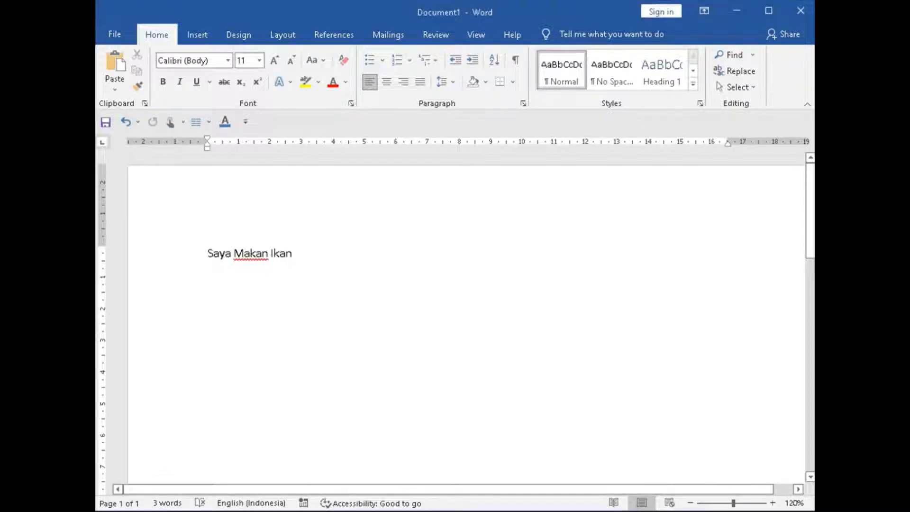
View the available paste options with the cursor at the end of the sentence, and close them without pasting.
key("Home")
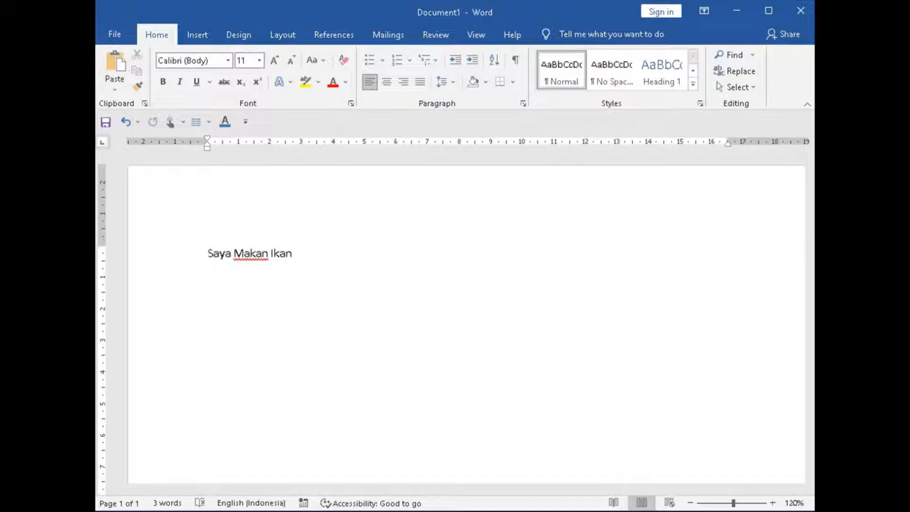
left_click(292, 253)
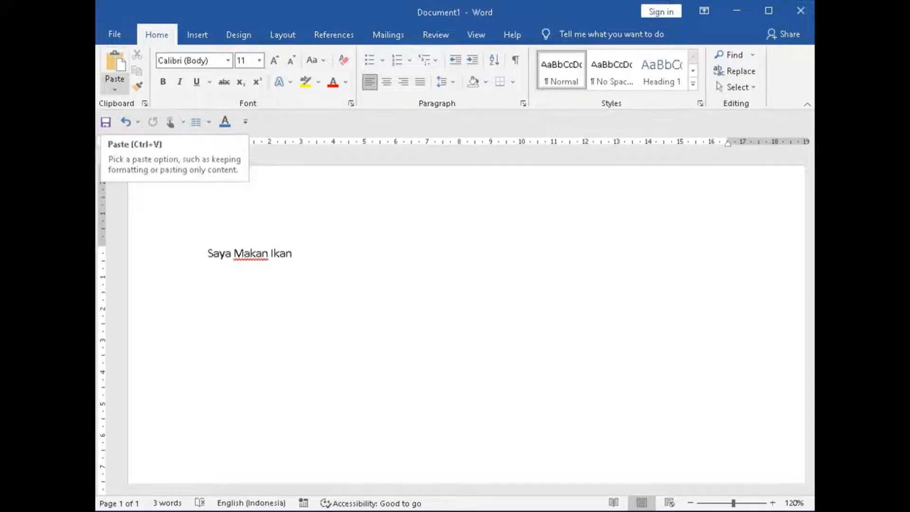
left_click(115, 88)
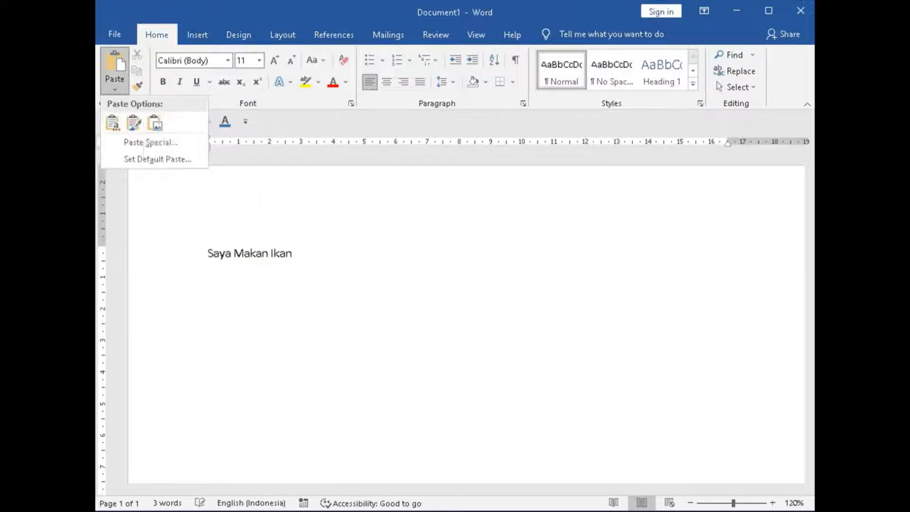
left_click(115, 89)
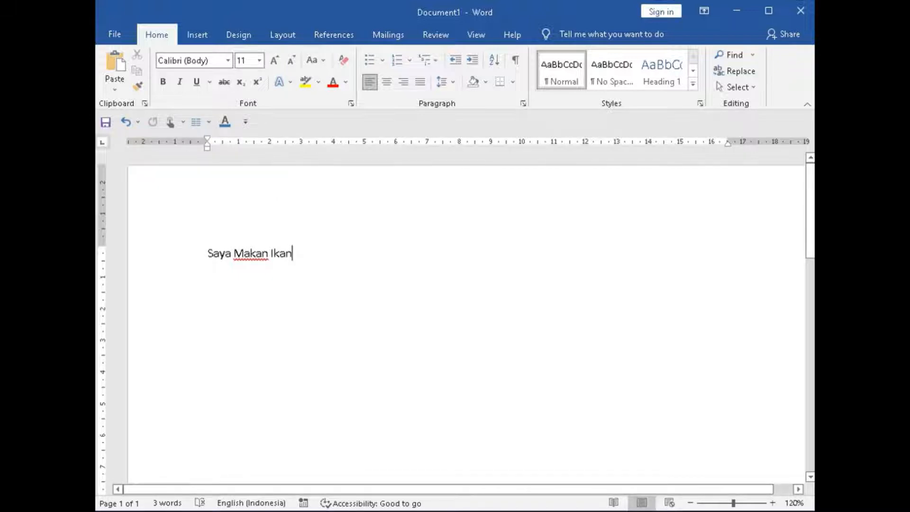
Select the whole sentence "Saya Makan Ikan" in one sweep from its start, and clear the selection.
left_click(208, 253)
left_click(219, 253)
left_click(207, 253)
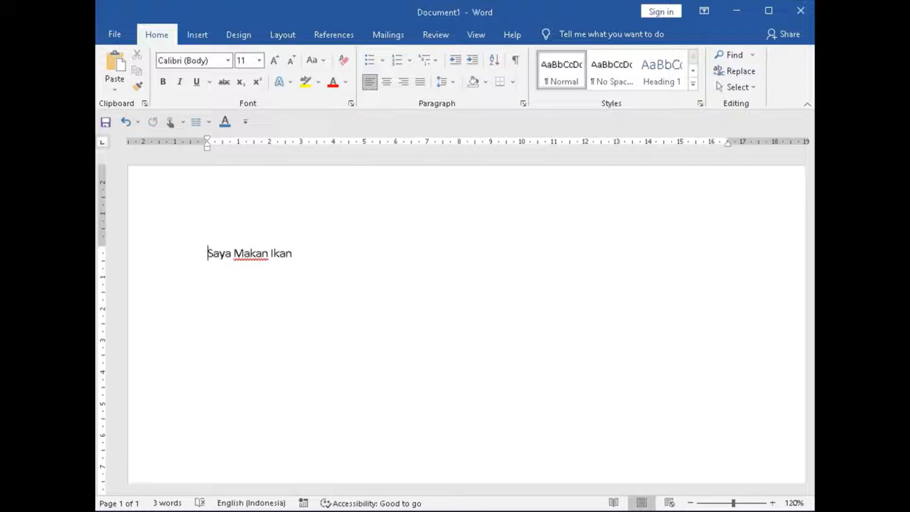
left_click_drag(207, 253, 299, 253)
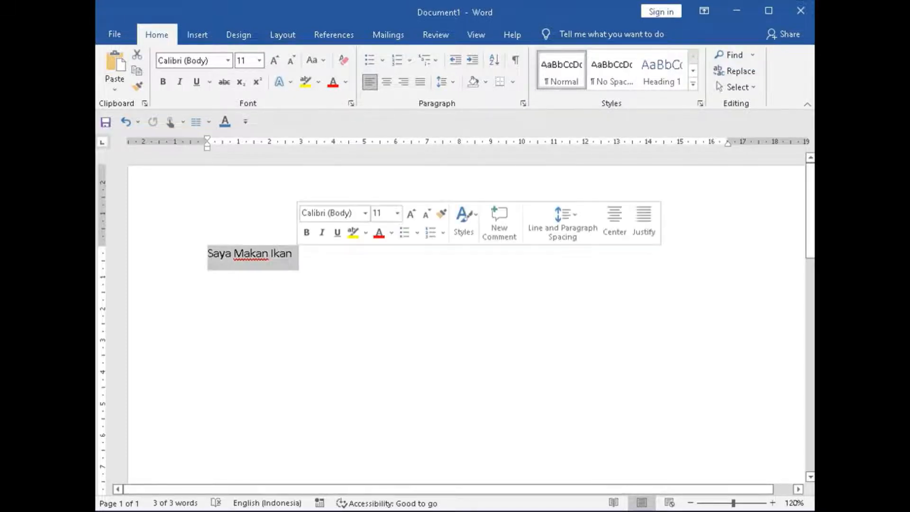
left_click(292, 253)
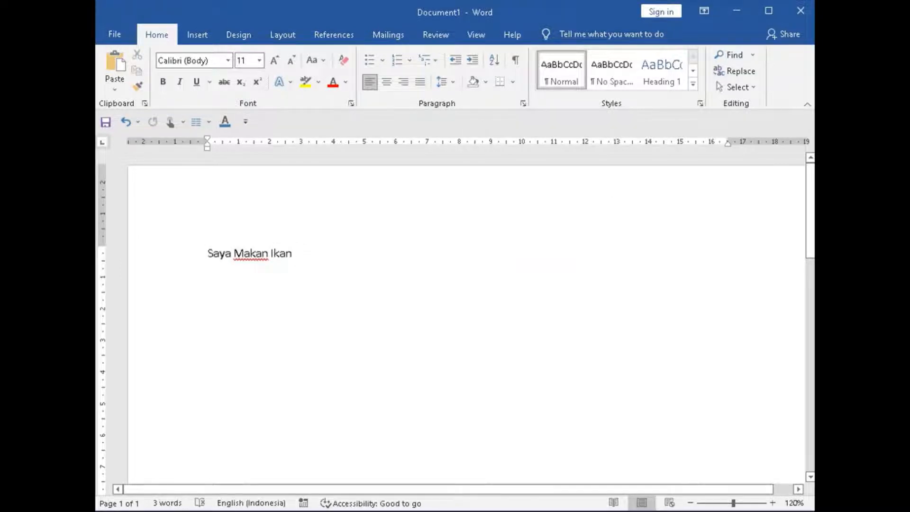
Extend a selection character by character from the start of "Saya Makan Ikan" to its end, and deselect it.
left_click(773, 503)
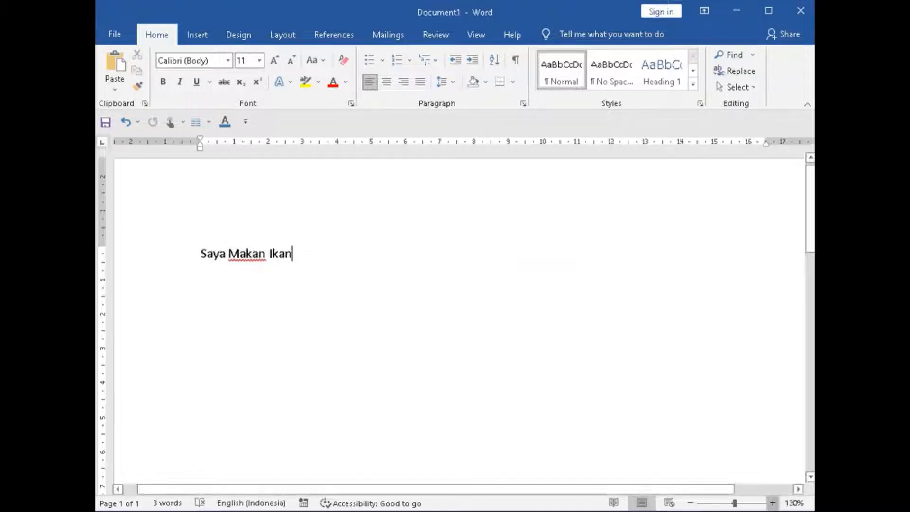
left_click(773, 503)
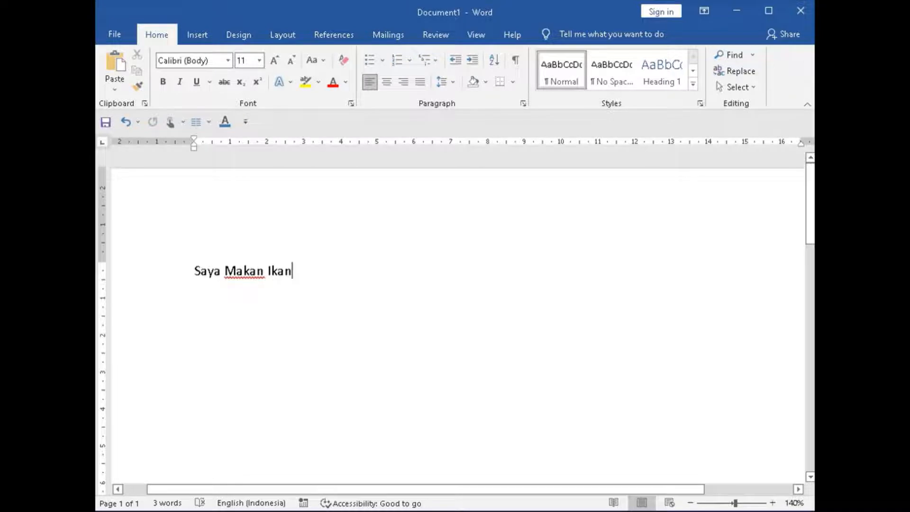
left_click(773, 503)
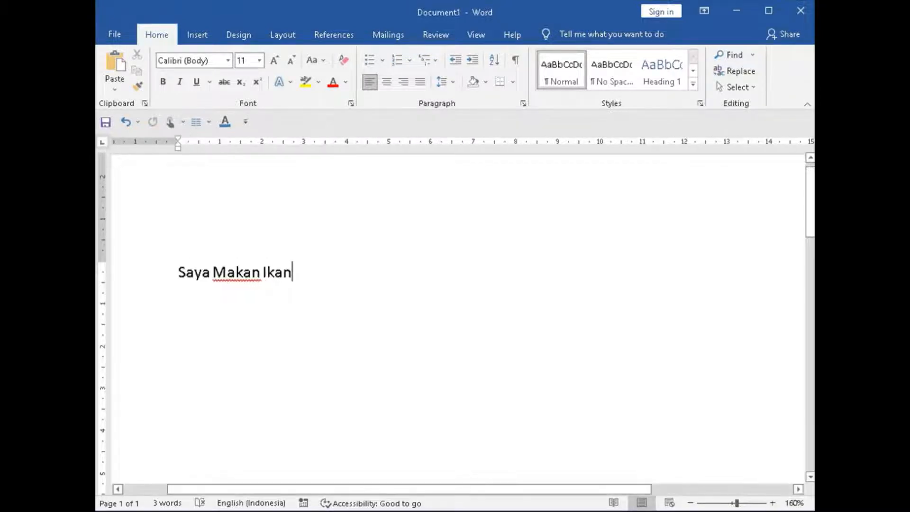
left_click(773, 502)
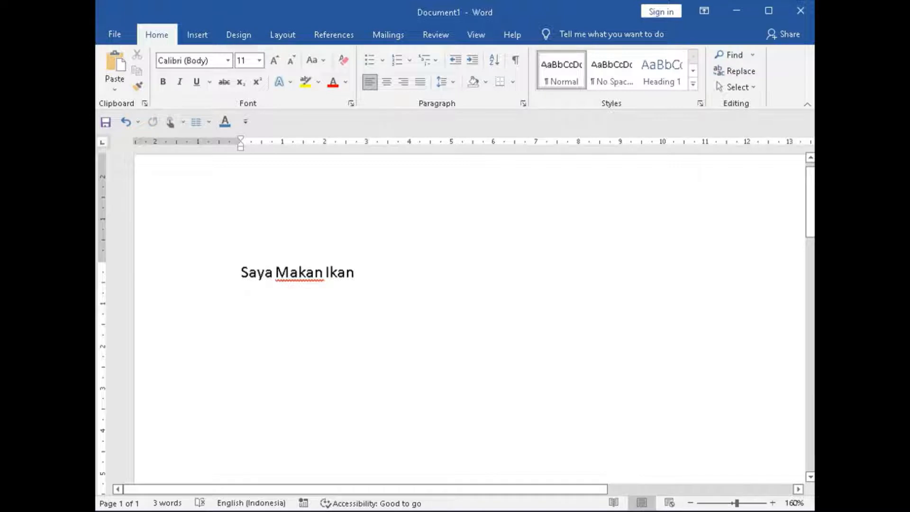
left_click(241, 272)
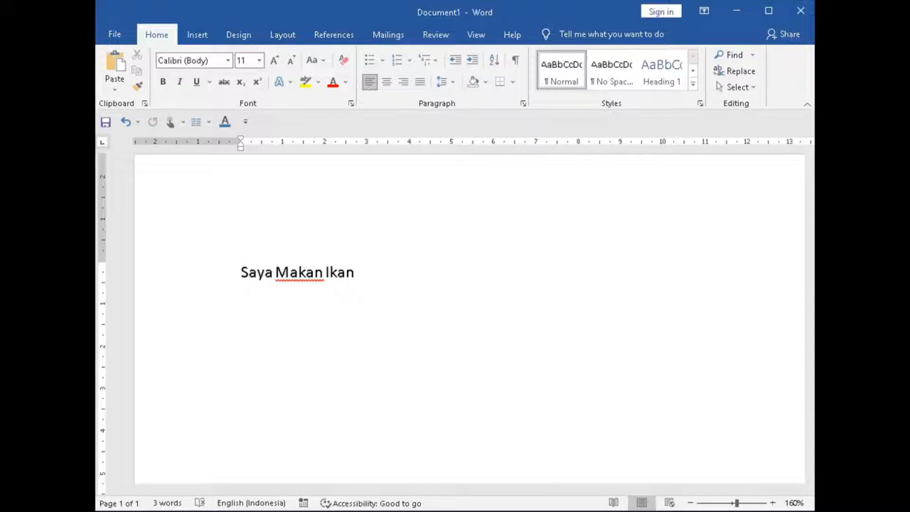
key("shift+Right")
key("shift+Right")
key("shift+Right")
key("shift+Right")
key("shift+Right")
key("shift+Right")
key("shift+Right")
key("shift+Right")
key("shift+Right")
key("shift+Right")
key("shift+Right")
key("shift+Right")
key("shift+Right")
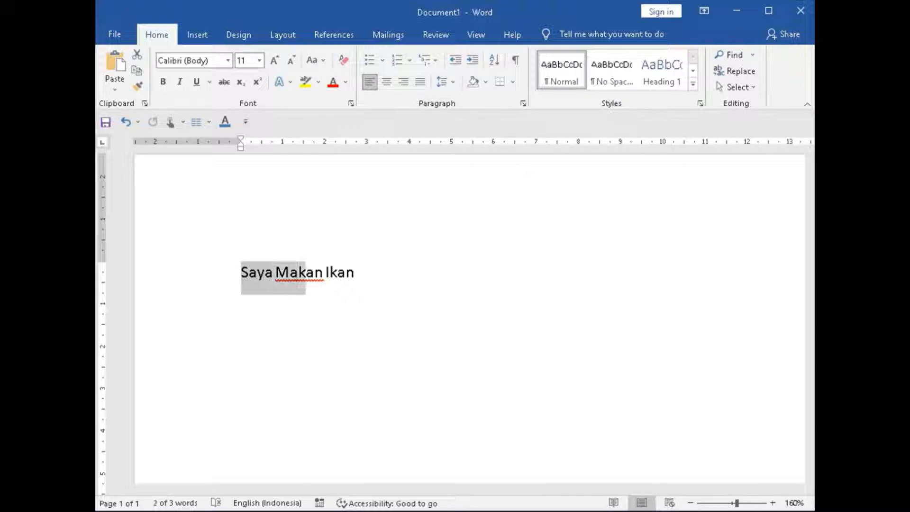
key("shift+Right")
key("shift+Right")
key("shift+Right")
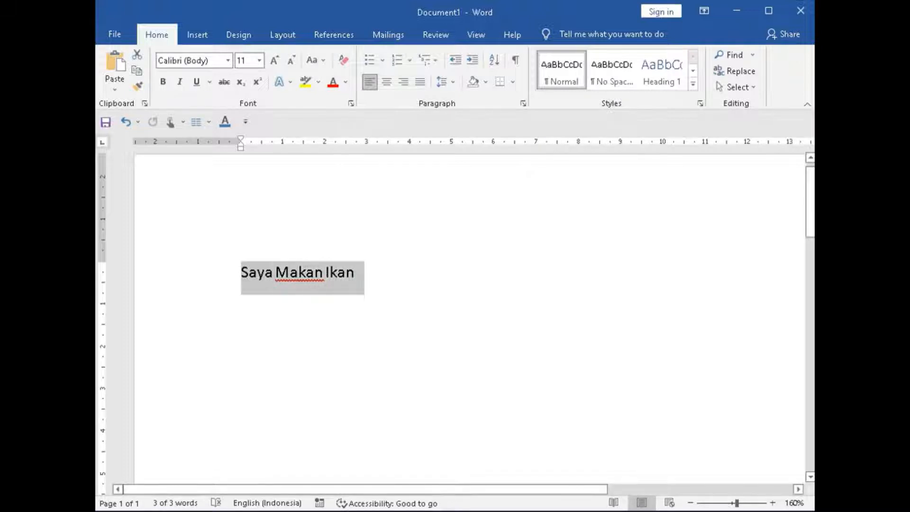
key("Right")
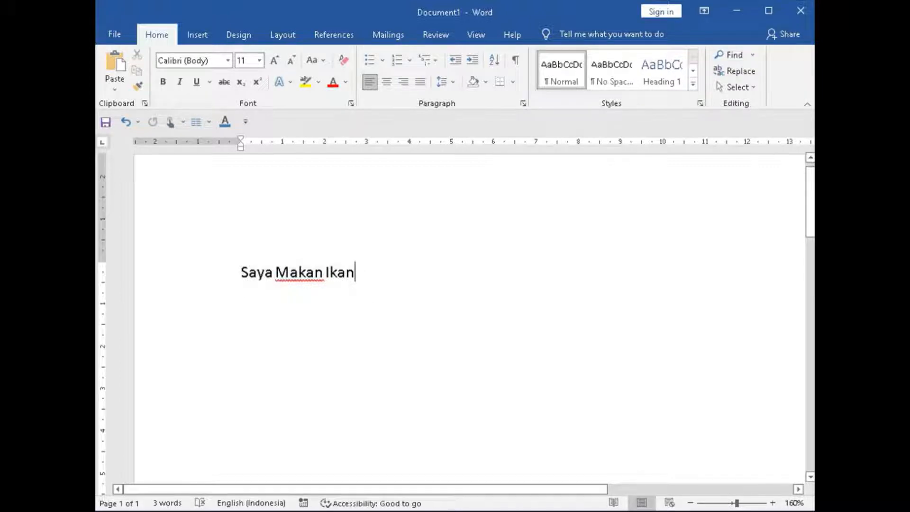
Move the cursor word by word through the sentence, select only the word "Saya", and return the cursor to the line's start.
key("Home")
left_click(274, 272)
key("ctrl+Right")
key("ctrl+Right")
key("Home")
double_click(248, 273)
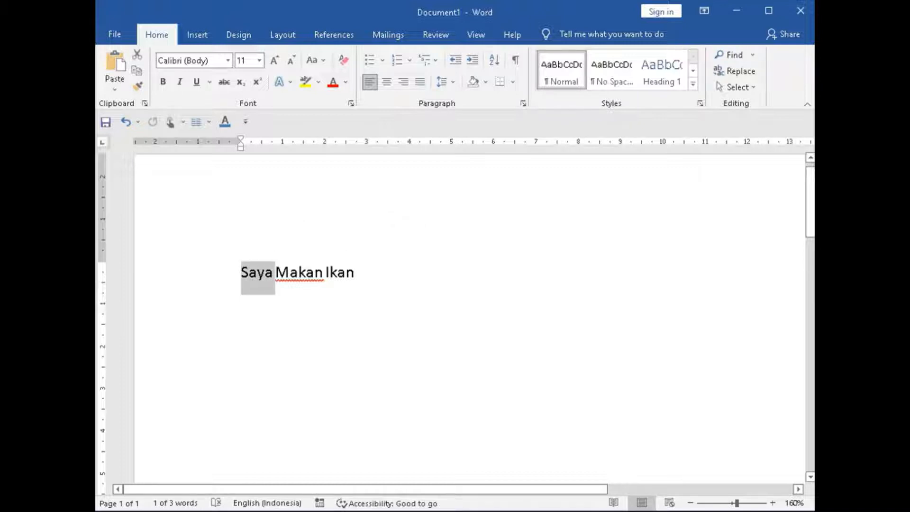
left_click(242, 273)
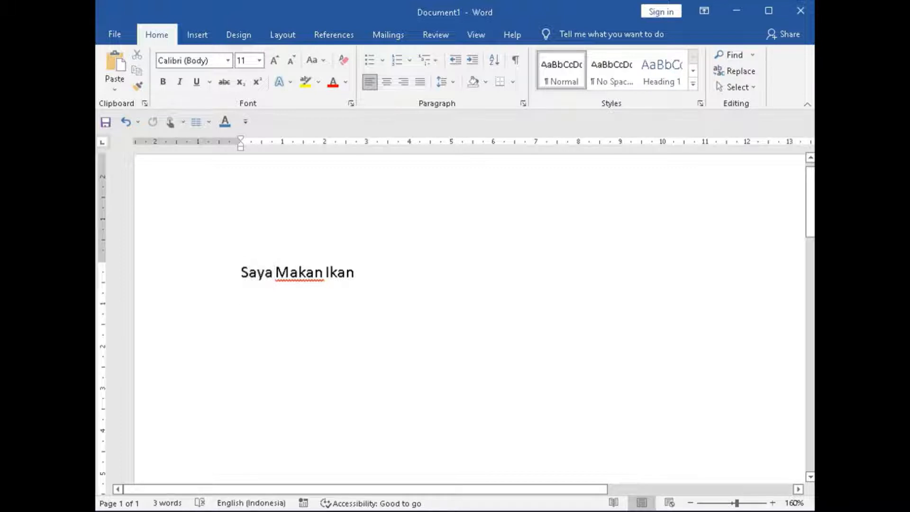
Select the whole sentence "Saya Makan Ikan", cut it, and paste it a few lines lower on the page.
key("shift+Right")
key("shift+Right")
key("shift+Right")
key("shift+Right")
key("shift+Right")
key("shift+Right")
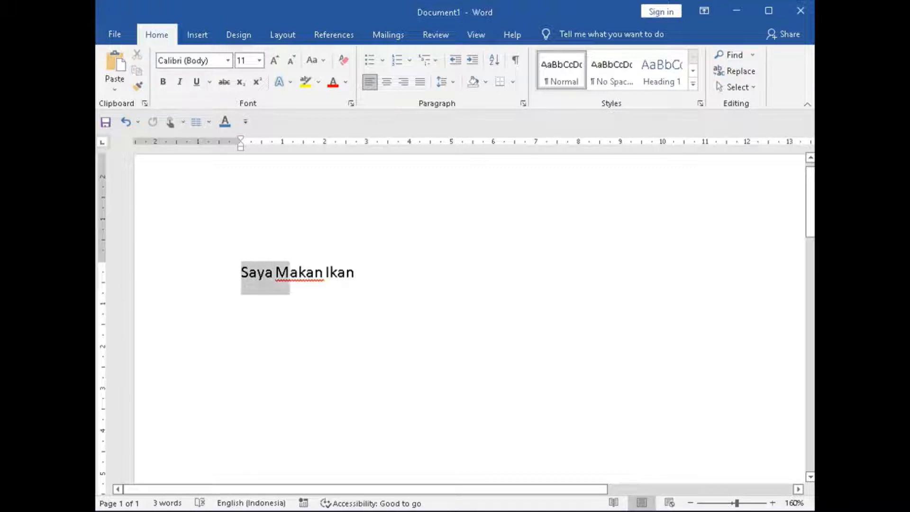
left_click_drag(289, 273, 363, 274)
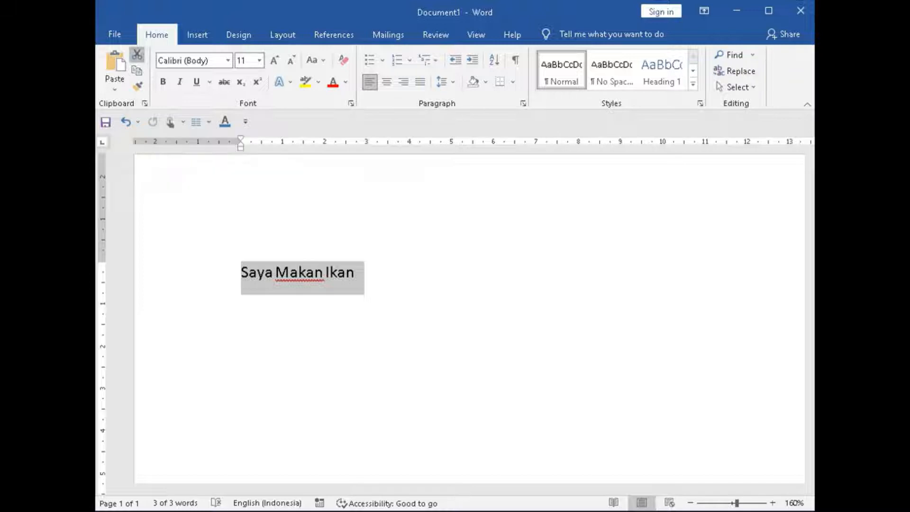
left_click(137, 54)
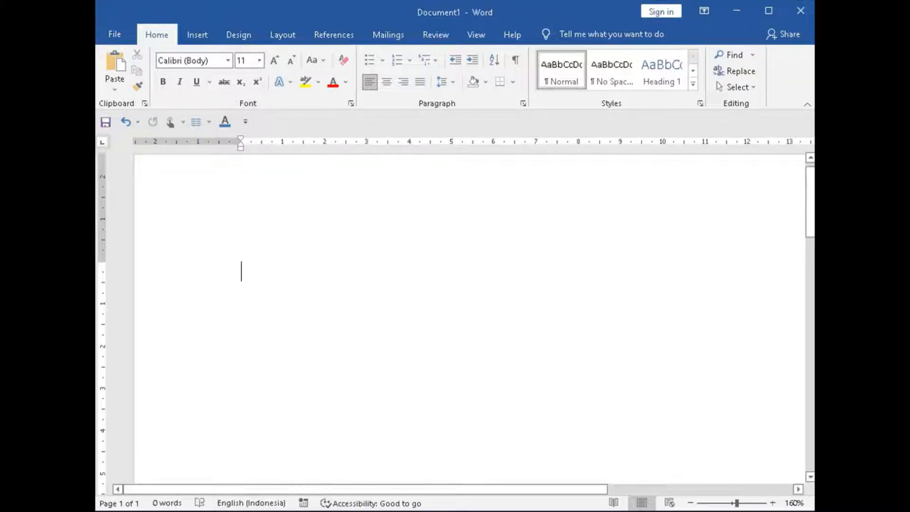
left_click(242, 371)
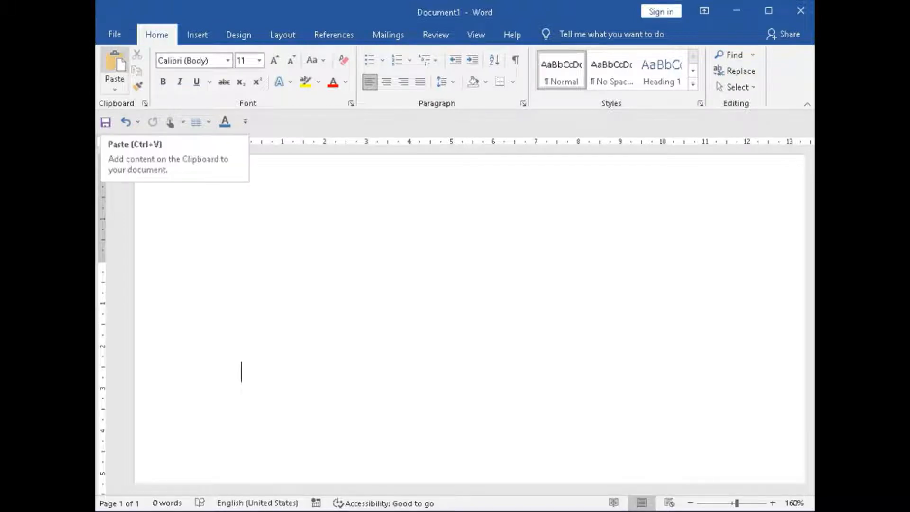
left_click(115, 67)
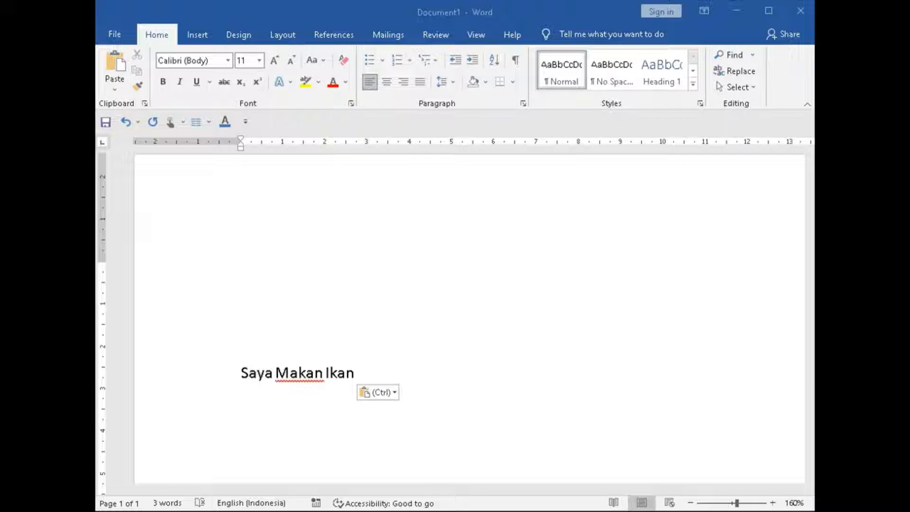
Copy the moved sentence "Saya Makan Ikan" and paste the copy on the empty first line of the page.
left_click(241, 373)
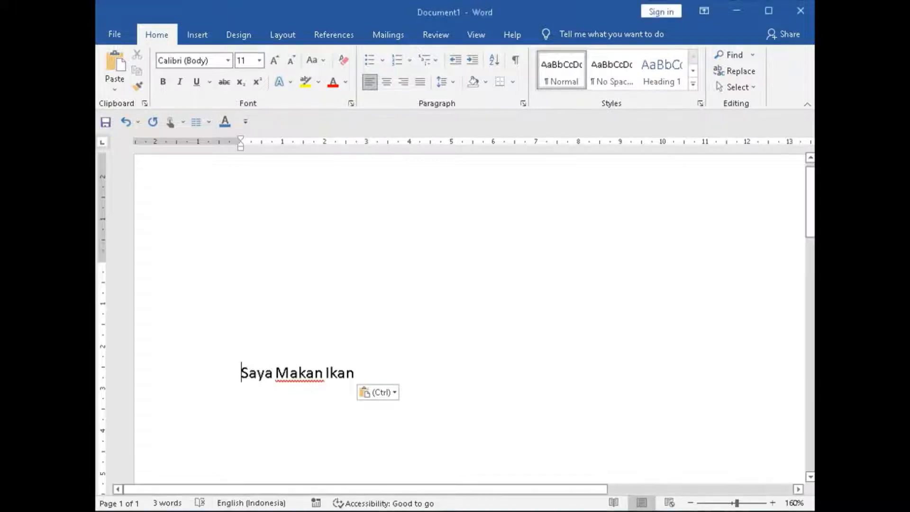
left_click_drag(241, 373, 365, 375)
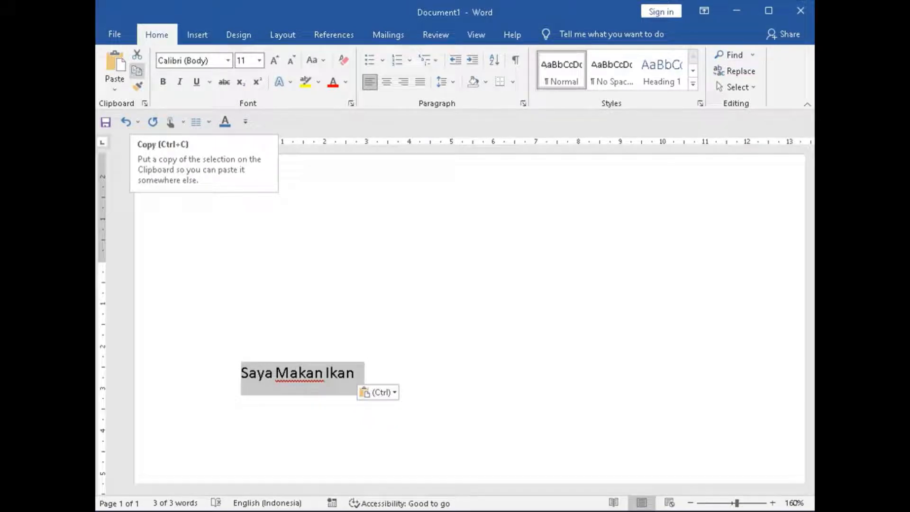
key("ctrl+c")
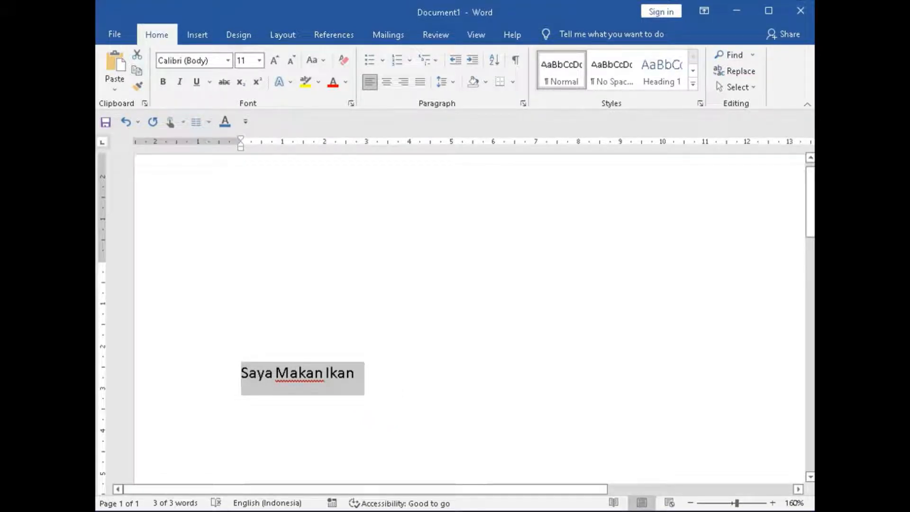
left_click(242, 271)
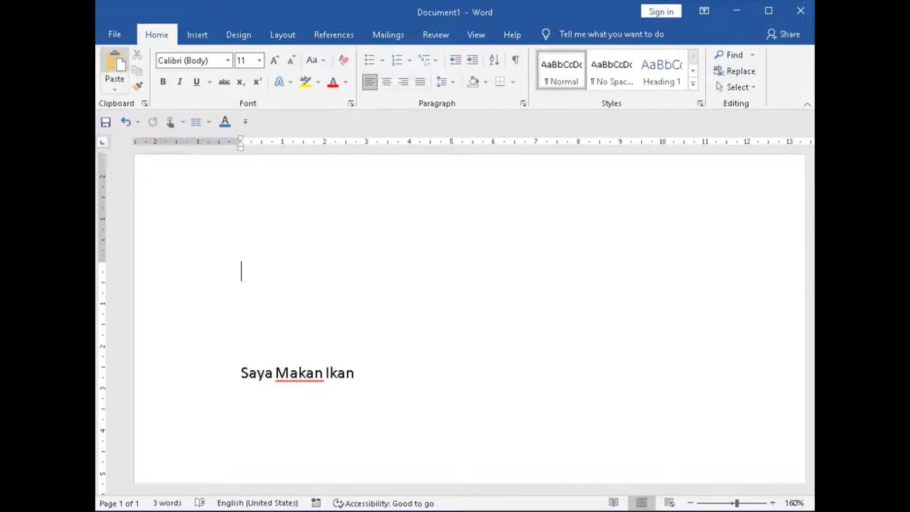
left_click(115, 66)
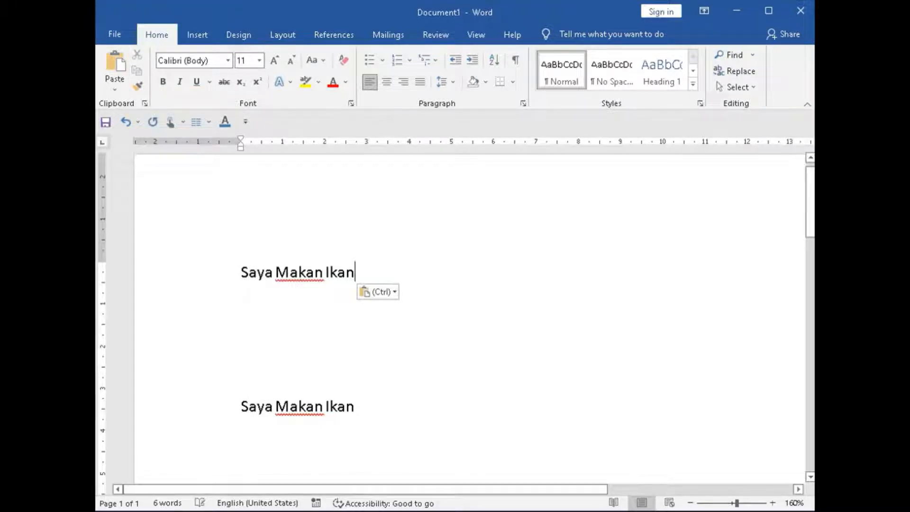
left_click(355, 406)
left_click(241, 406)
left_click(355, 407)
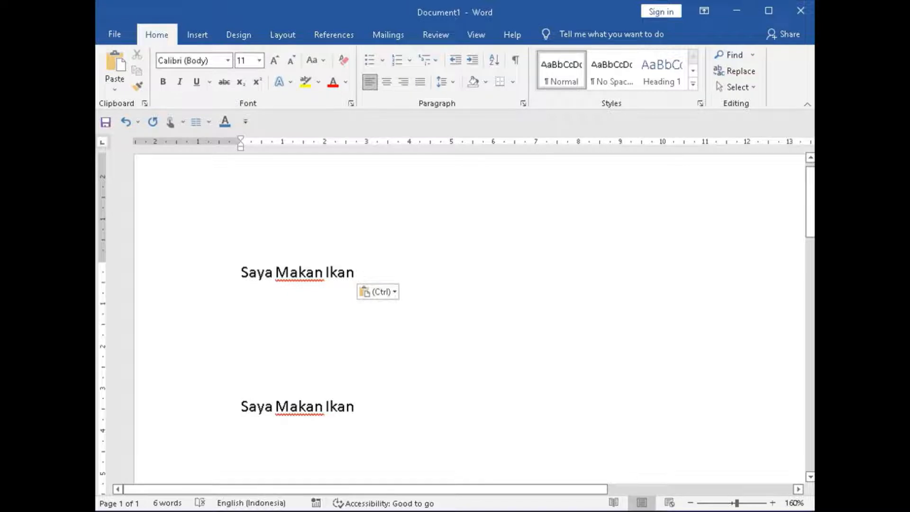
key("alt+Tab")
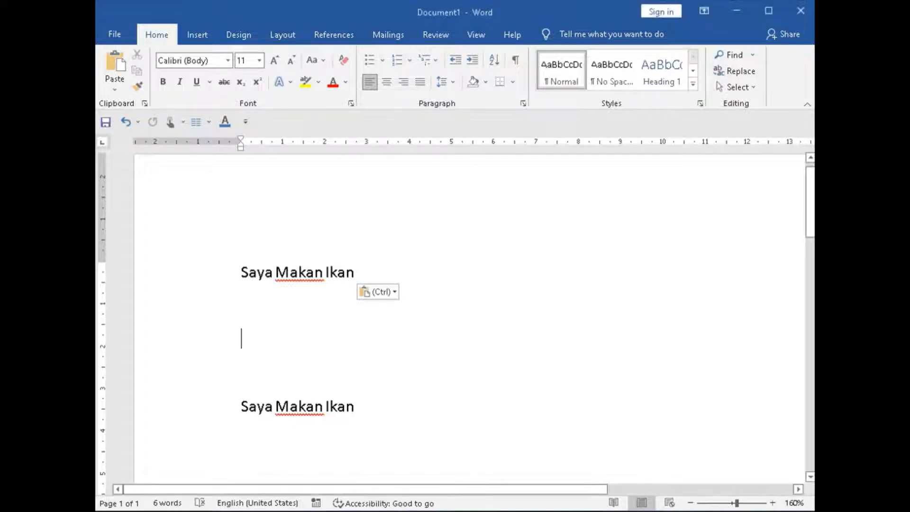
Select the upper sentence "Saya Makan Ikan" and look through the available fonts to the end of the list and back to its start.
left_click(354, 272)
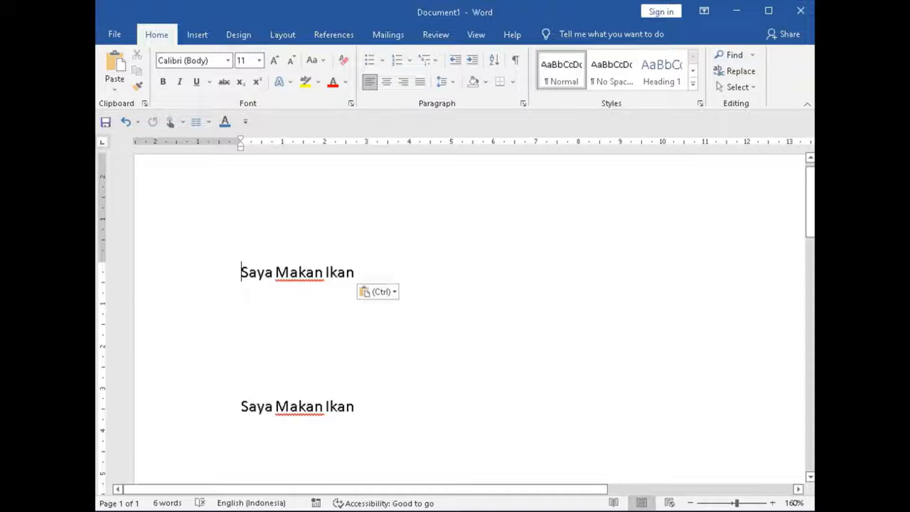
left_click_drag(242, 273, 365, 272)
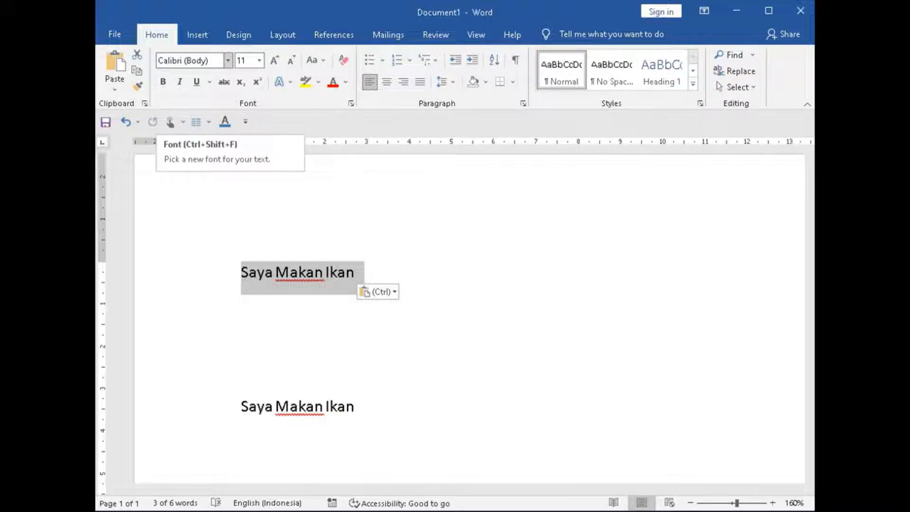
left_click(228, 60)
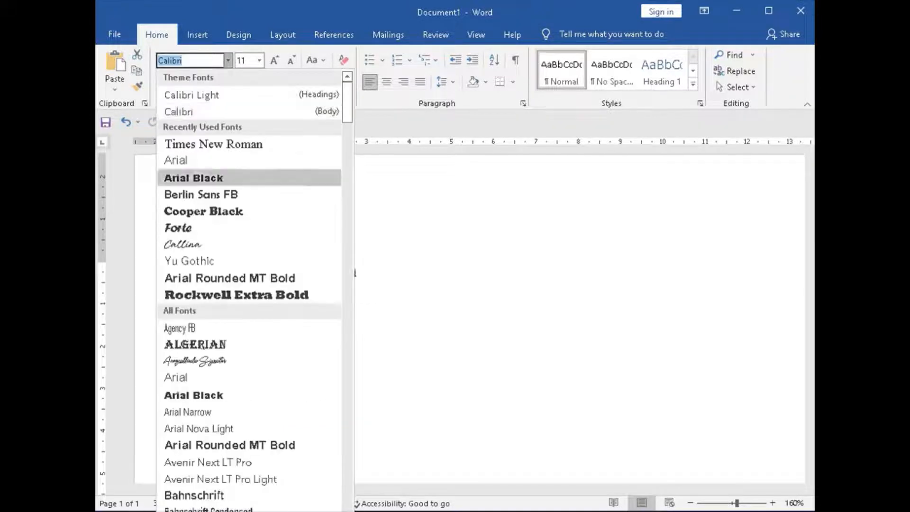
scroll(249, 375, "down", 15)
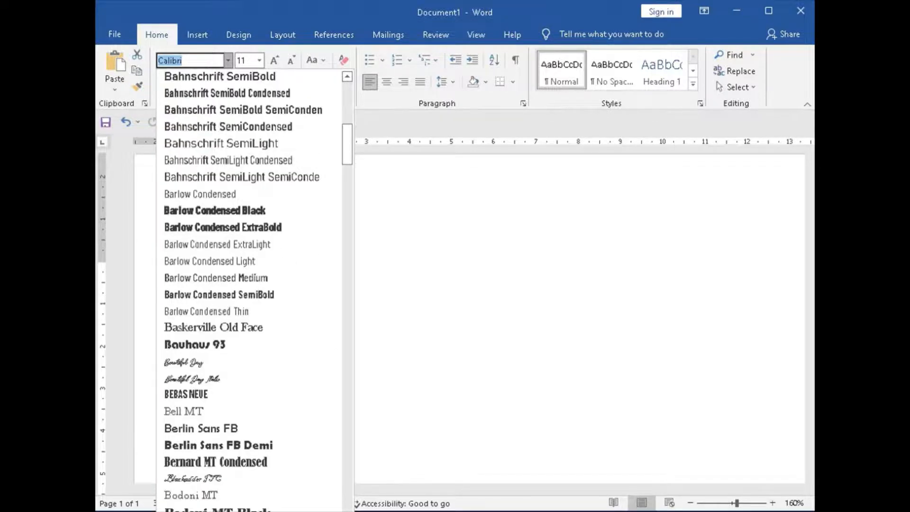
scroll(249, 379, "down", 20)
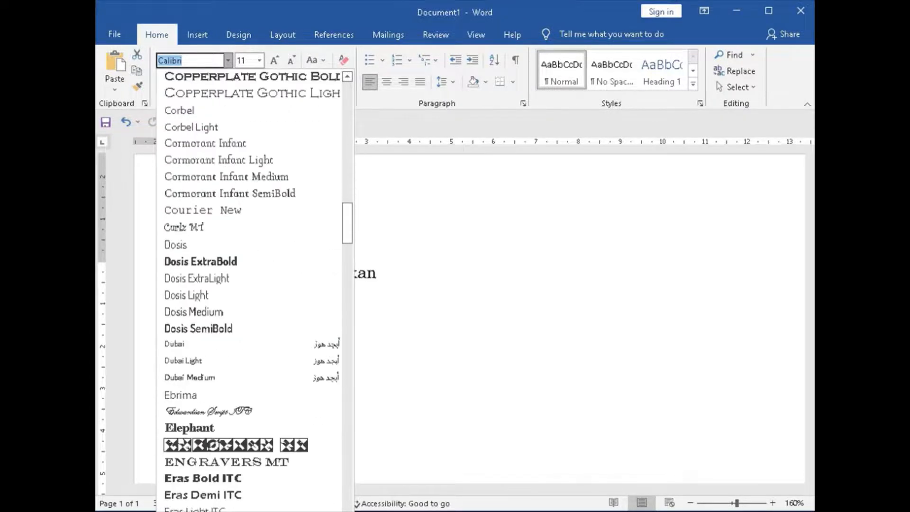
scroll(249, 379, "down", 20)
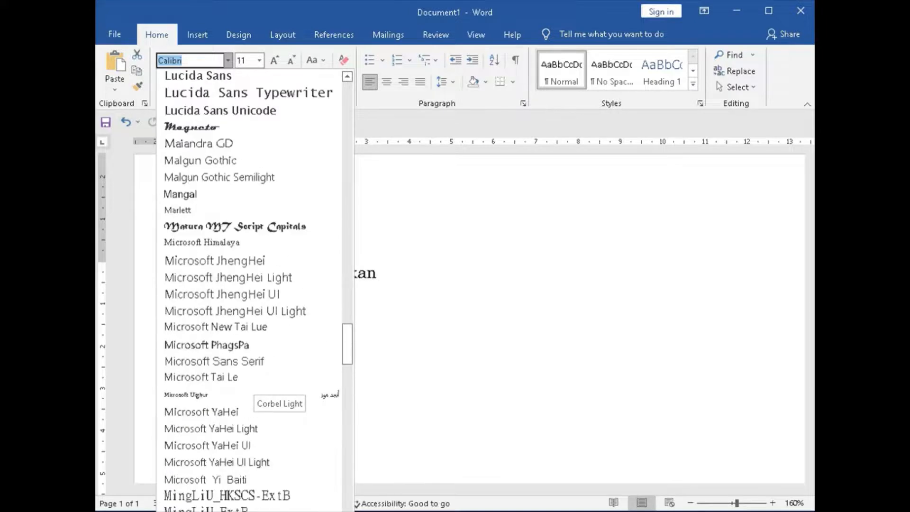
scroll(249, 379, "down", 20)
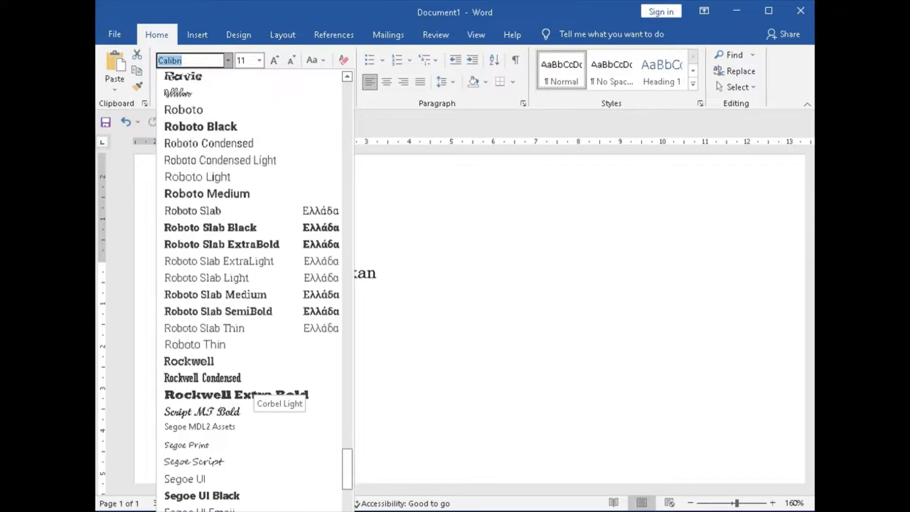
scroll(249, 380, "down", 20)
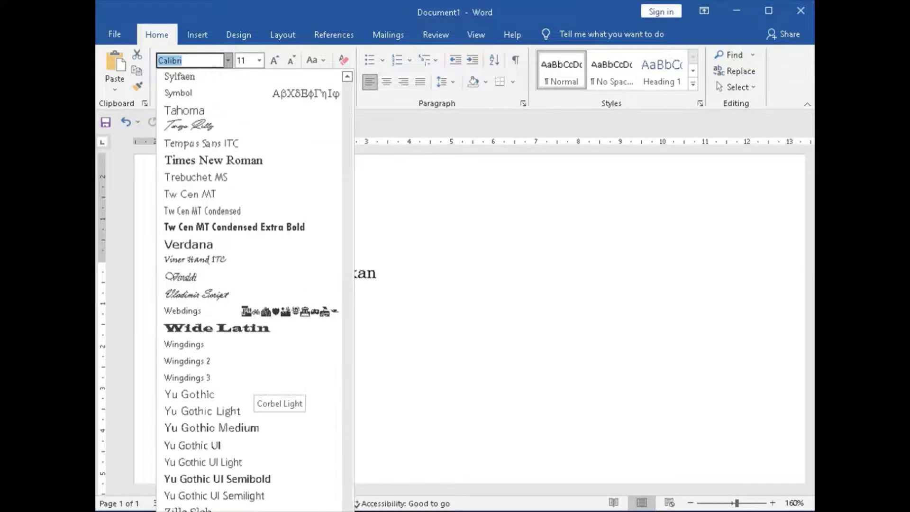
scroll(249, 379, "up", 12)
scroll(249, 379, "up", 20)
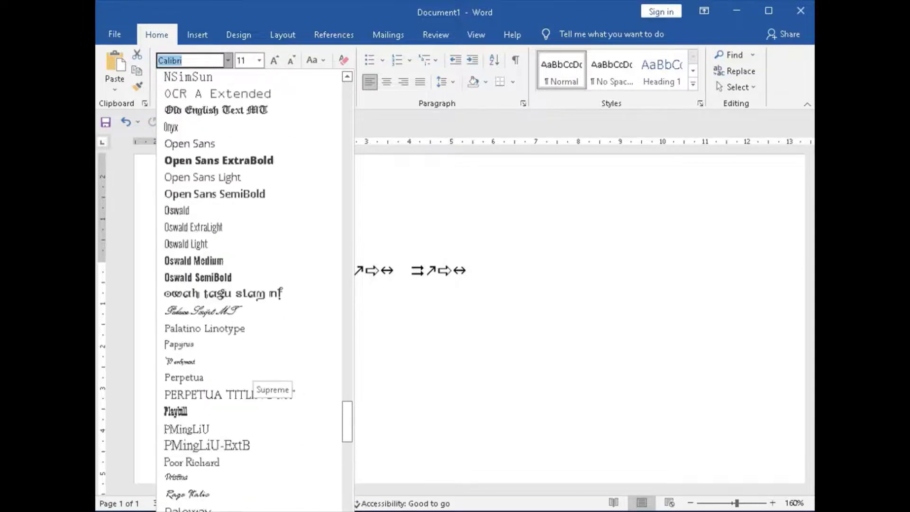
scroll(249, 379, "up", 20)
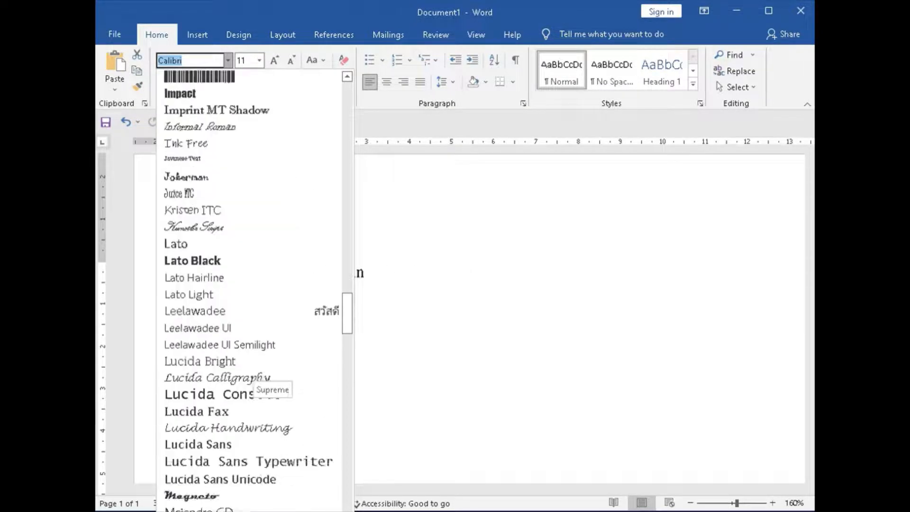
scroll(249, 379, "up", 20)
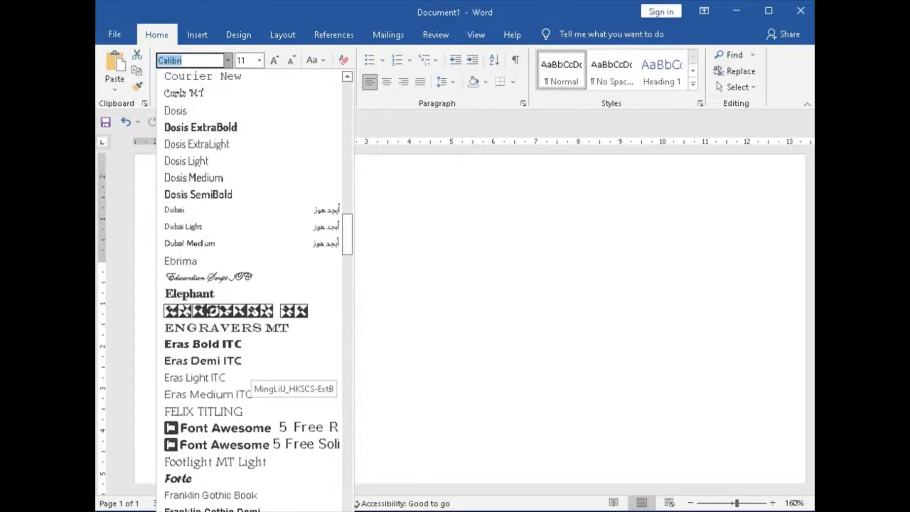
scroll(249, 379, "up", 20)
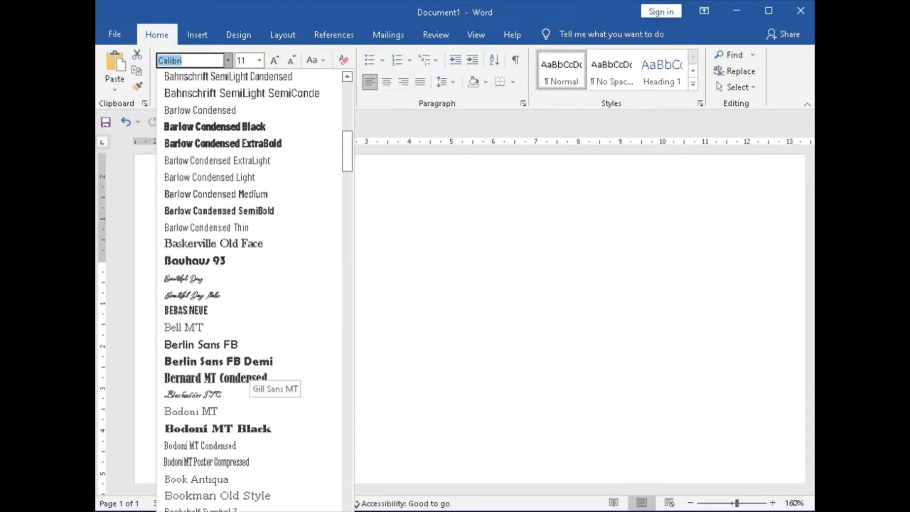
scroll(249, 379, "up", 7)
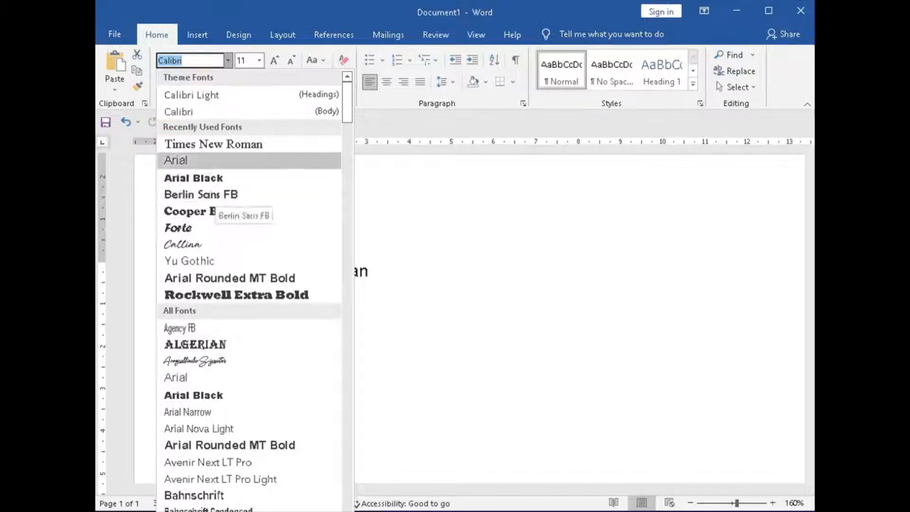
Apply Times New Roman to the selected upper sentence, and switch its font to Algerian.
left_click(213, 144)
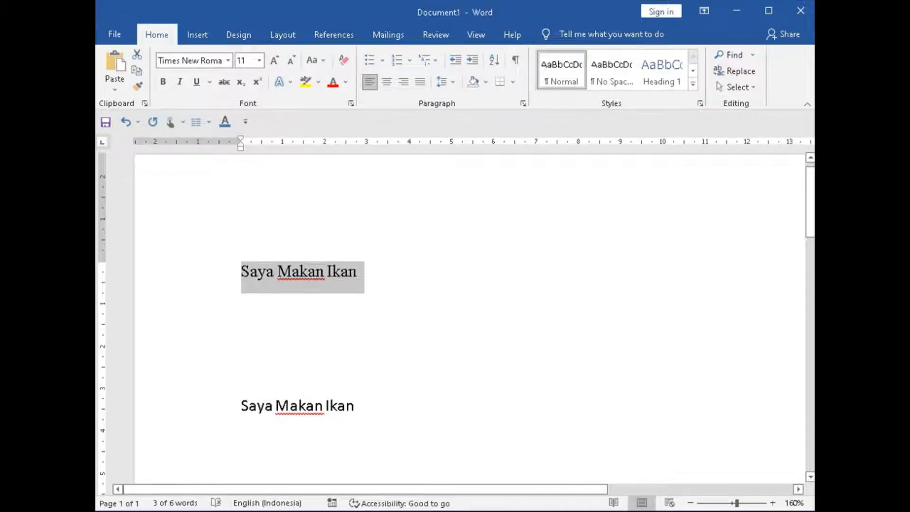
left_click(228, 60)
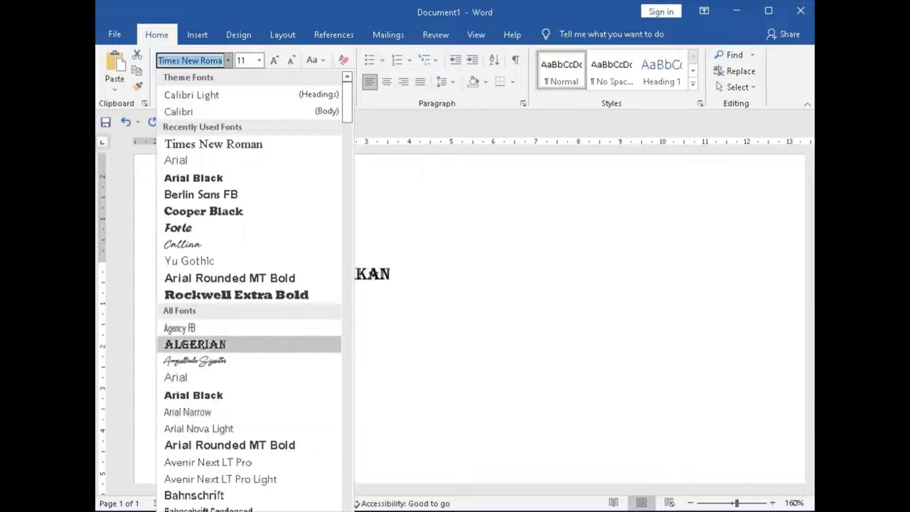
left_click(195, 345)
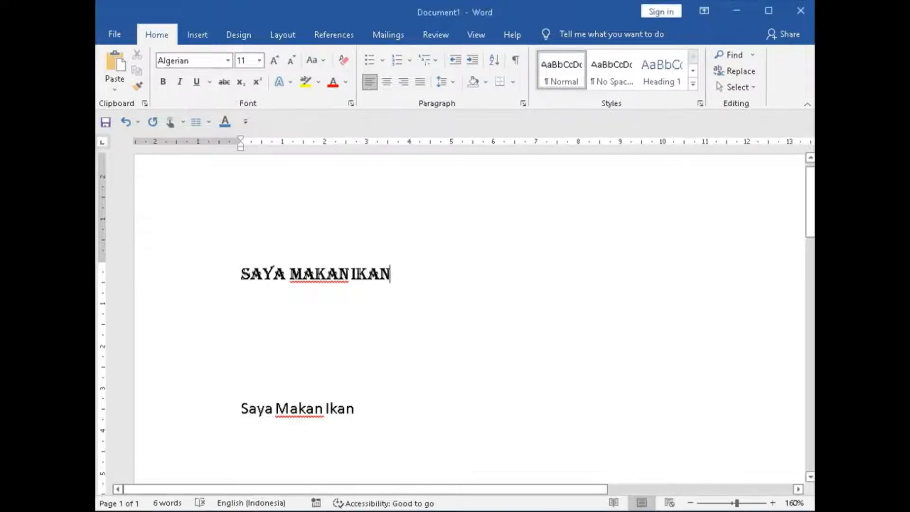
Select the upper sentence word by word from its start and set its font size to 12.
key("Home")
key("ctrl+shift+Right")
key("ctrl+shift+Right")
key("ctrl+shift+Right")
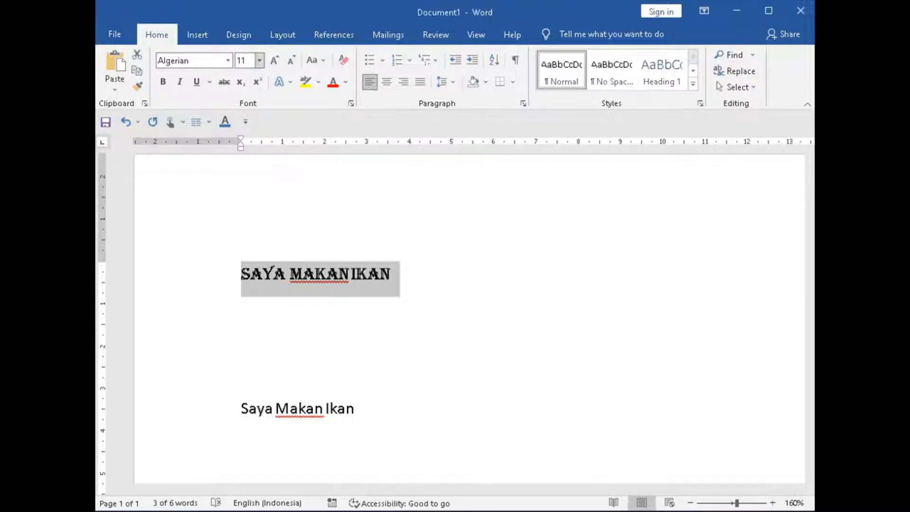
left_click(259, 61)
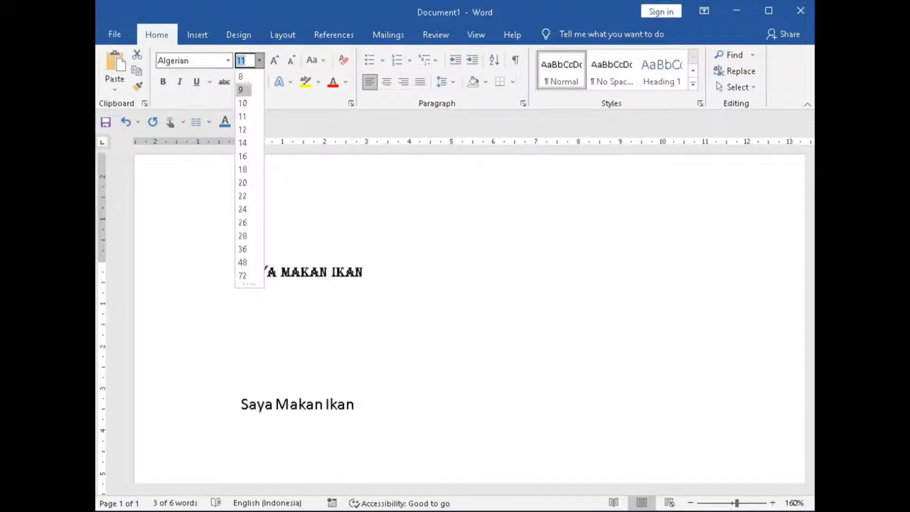
left_click(242, 129)
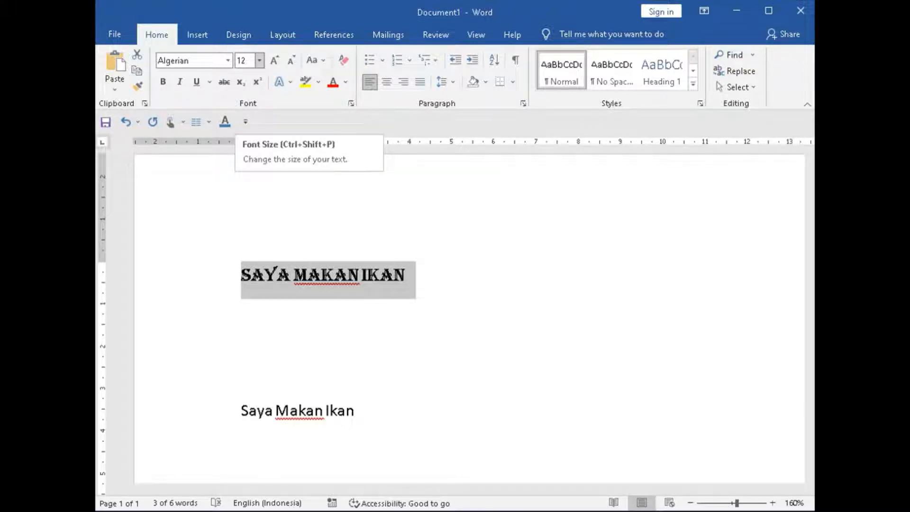
Set the upper sentence's font size to the custom value 25, deselect it, and undo the size change.
left_click(245, 60)
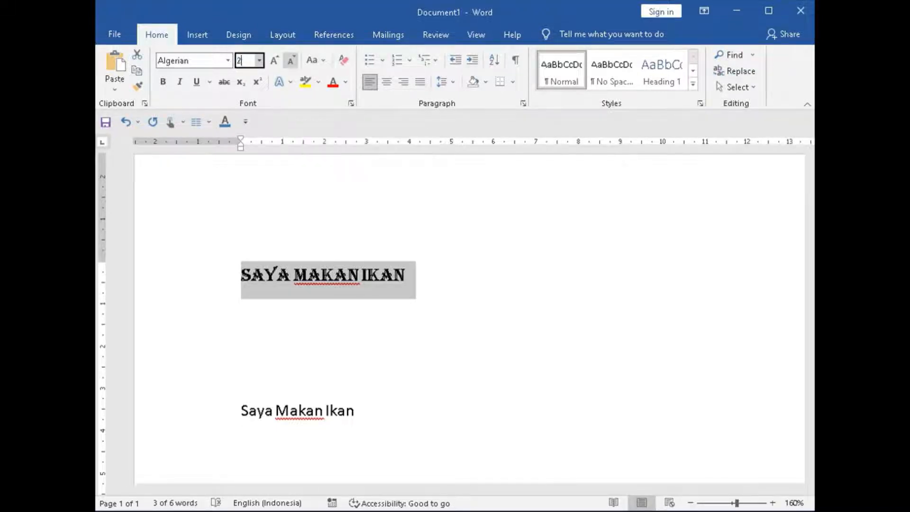
type("25")
key("Return")
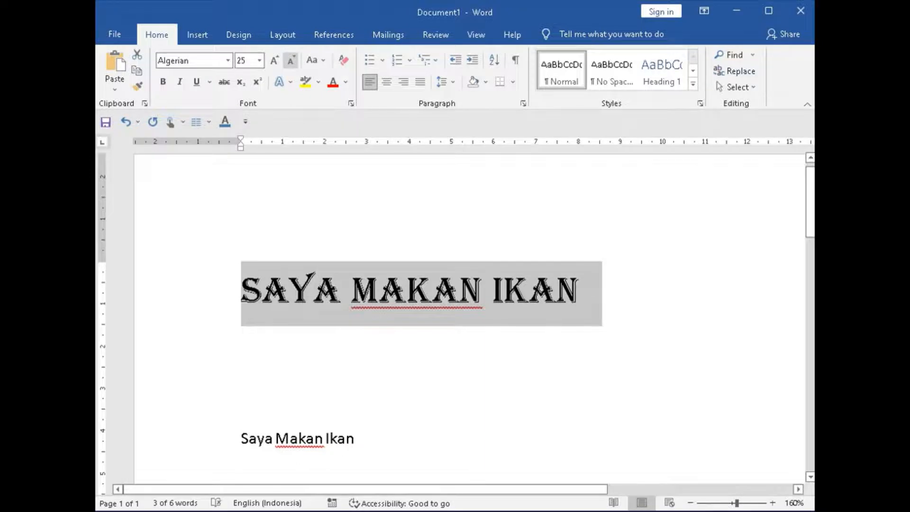
left_click(579, 290)
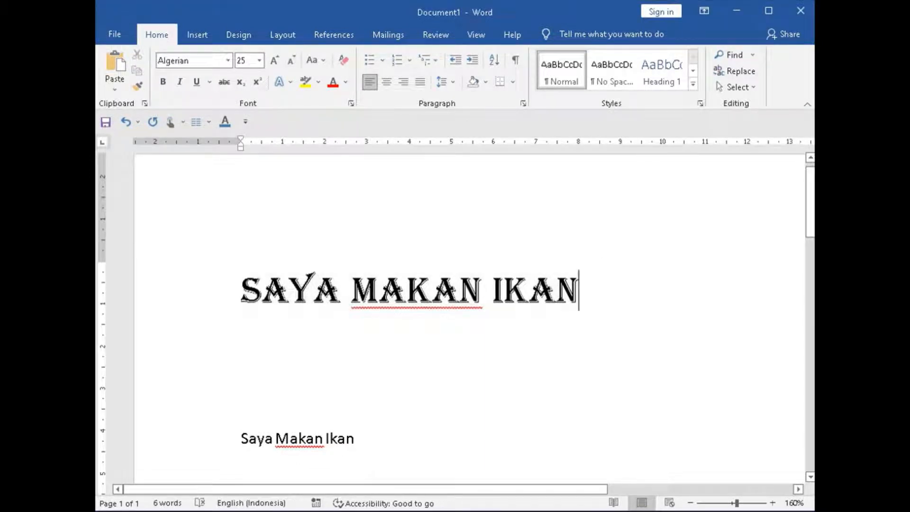
key("ctrl+z")
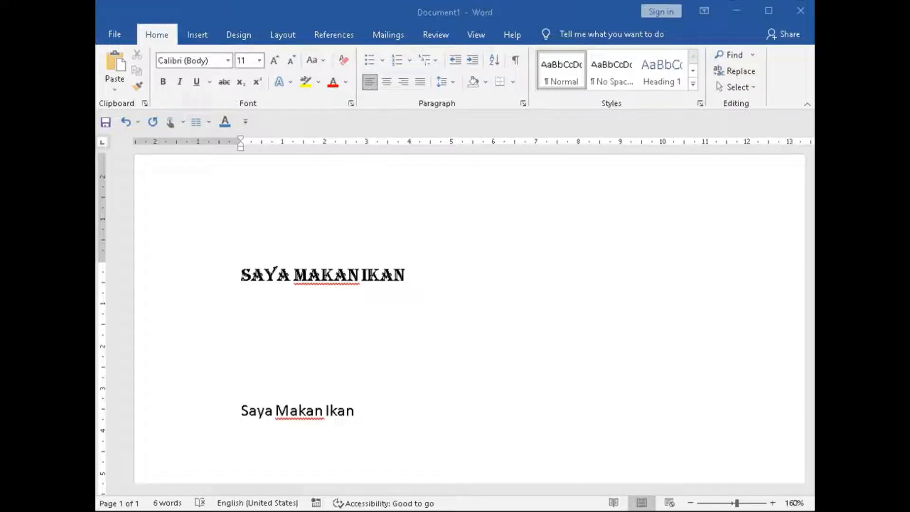
Select the upper sentence "Saya Makan Ikan" and increase its font size stepwise to 18.
left_click_drag(241, 275, 416, 280)
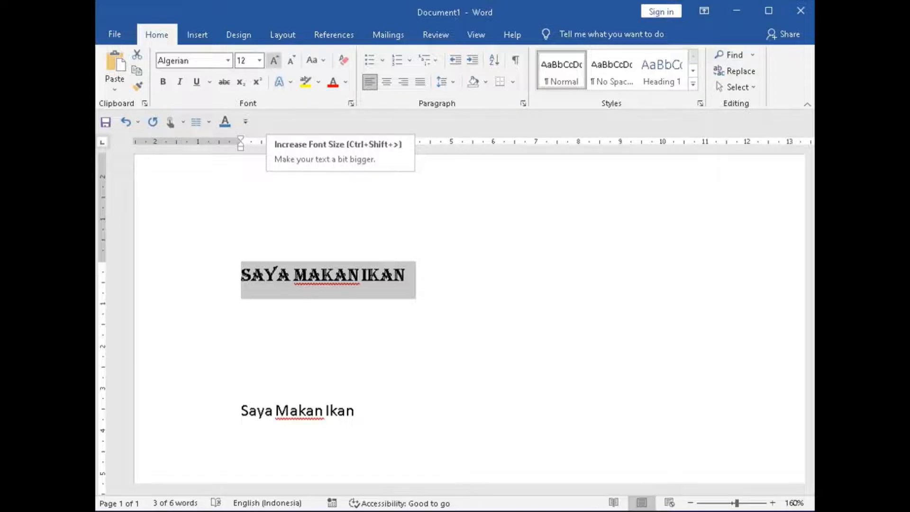
left_click(274, 60)
left_click(274, 61)
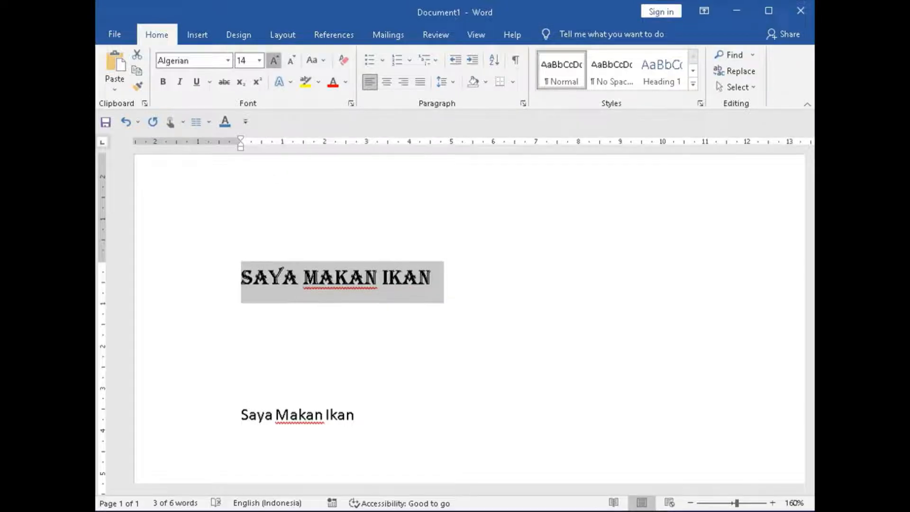
left_click(274, 60)
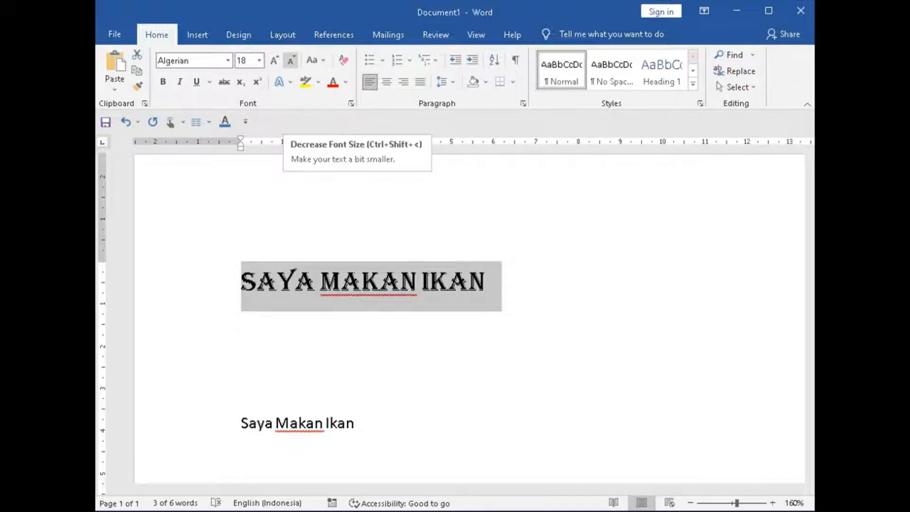
Decrease the upper sentence's font size stepwise to 12, and delete that sentence with the blank space below it.
left_click(291, 61)
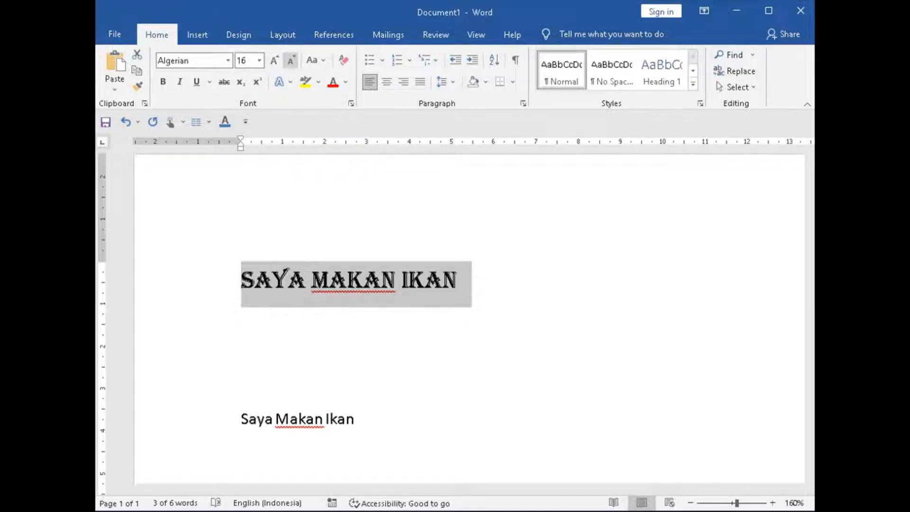
left_click(290, 61)
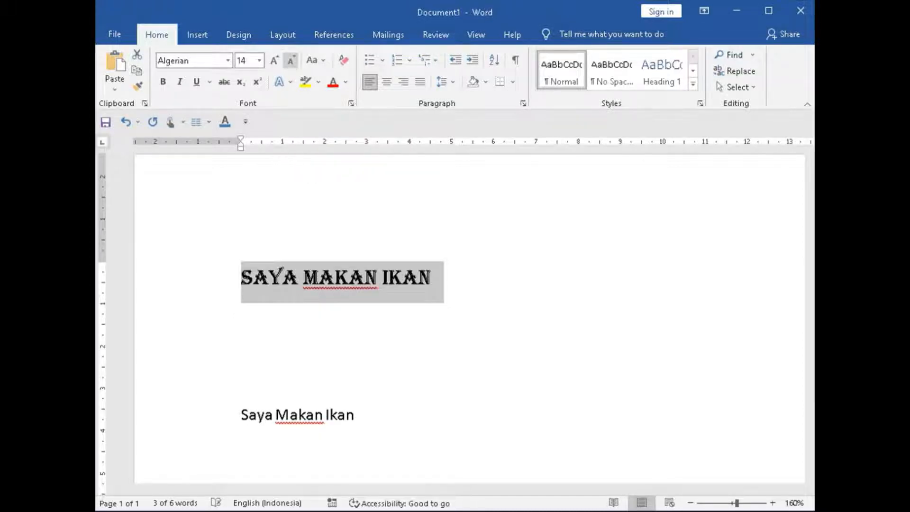
left_click(291, 60)
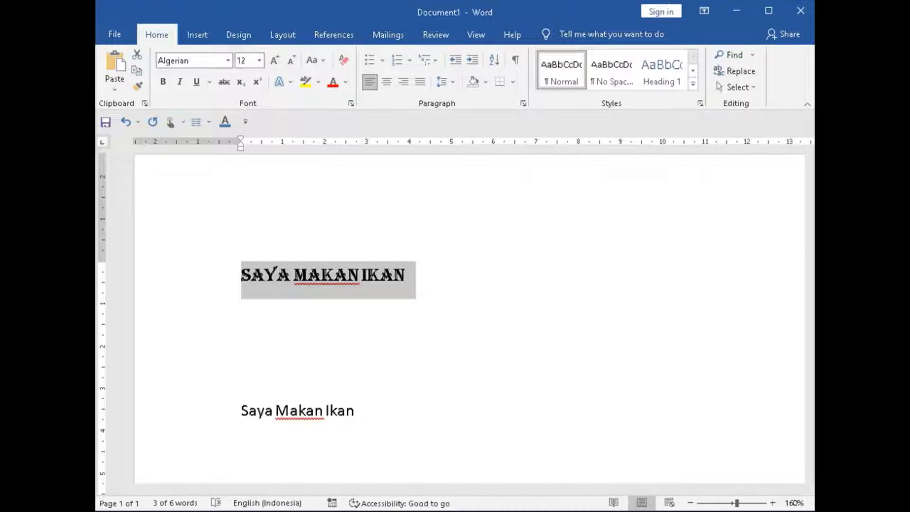
key("Delete")
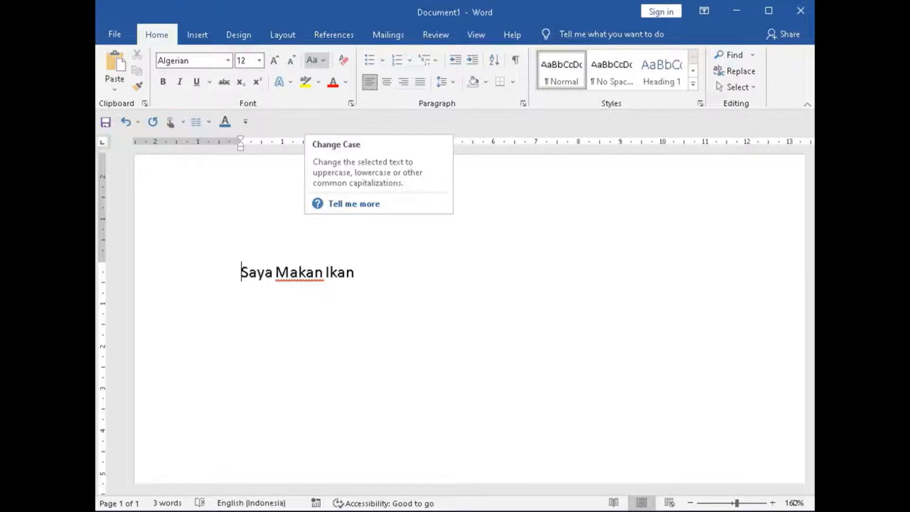
Look at the available Change Case options, closing and reopening their list.
left_click(315, 61)
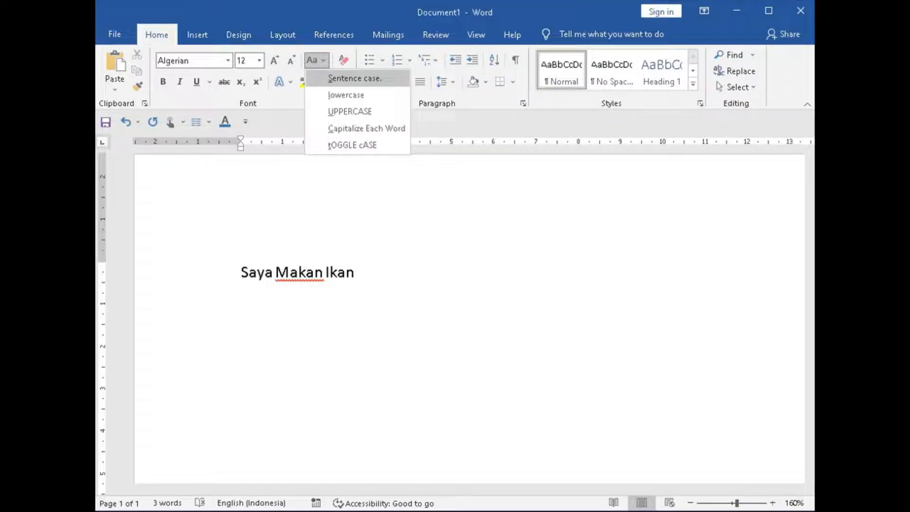
key("super")
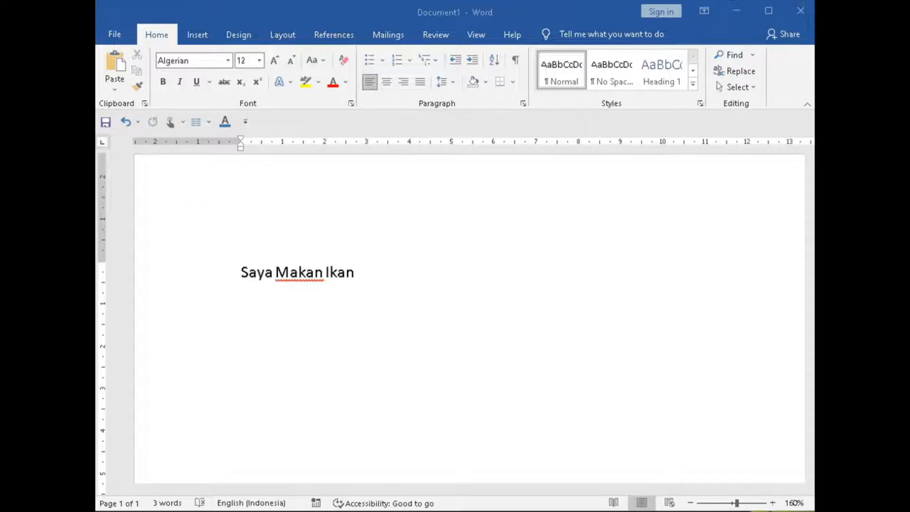
left_click(316, 61)
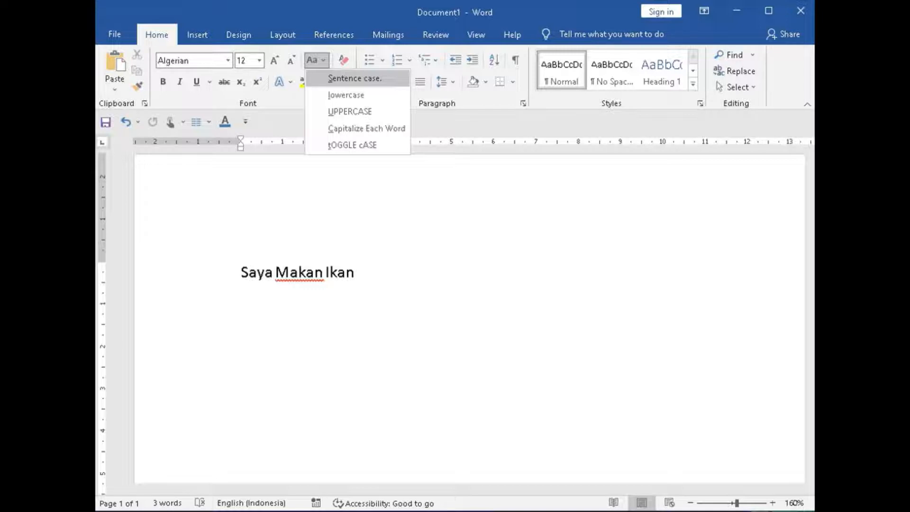
Delete and retype the capital initials S, M and I of the remaining sentence one by one.
left_click(241, 272)
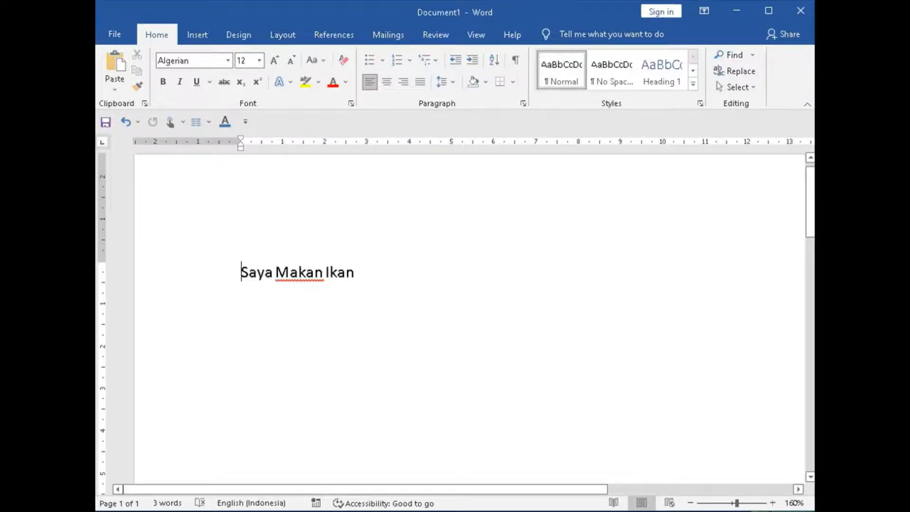
key("ctrl+z")
type("S")
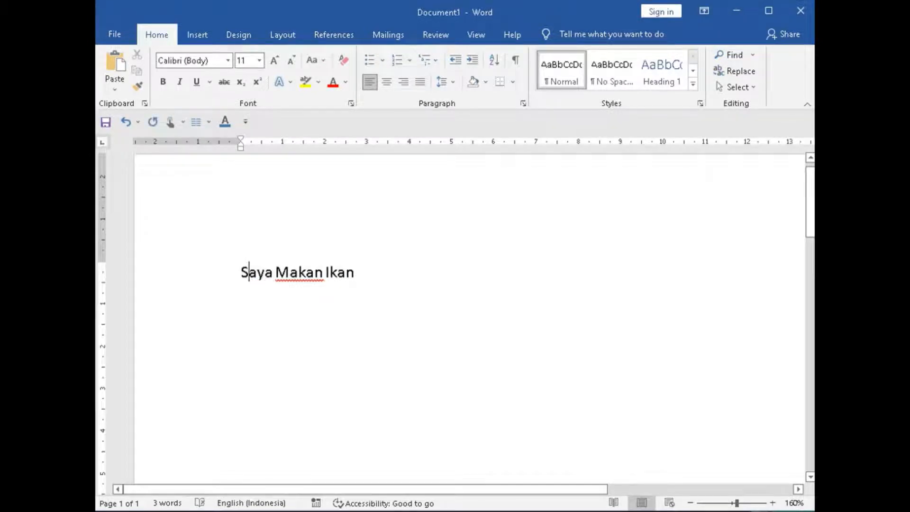
left_click(276, 272)
key("Delete")
type("M")
left_click(326, 272)
key("Delete")
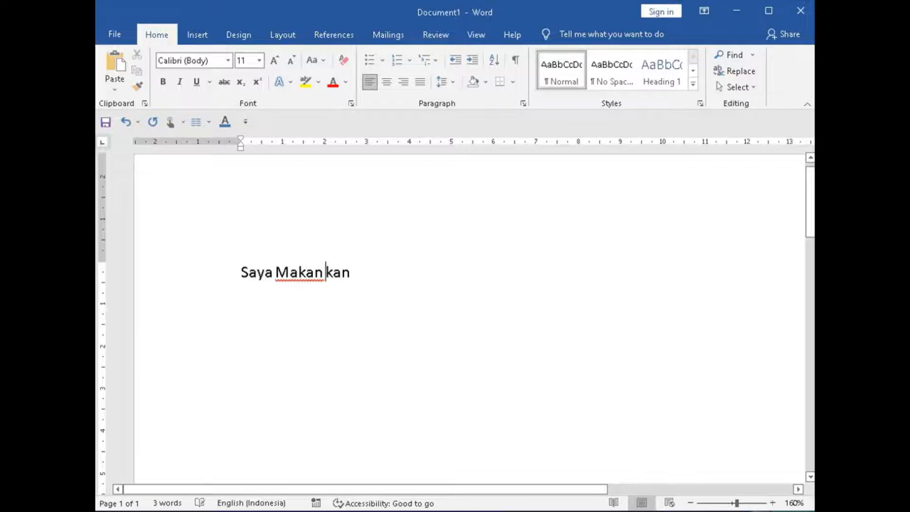
type("I")
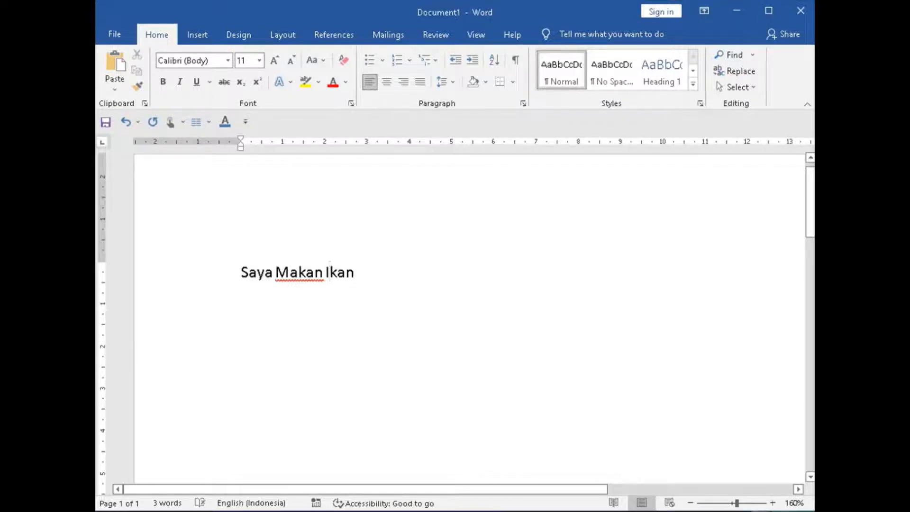
left_click(356, 273)
Replace each word's capital initial by hand with its lowercase letter so the sentence reads "saya makan ikan".
left_click(276, 272)
key("Delete")
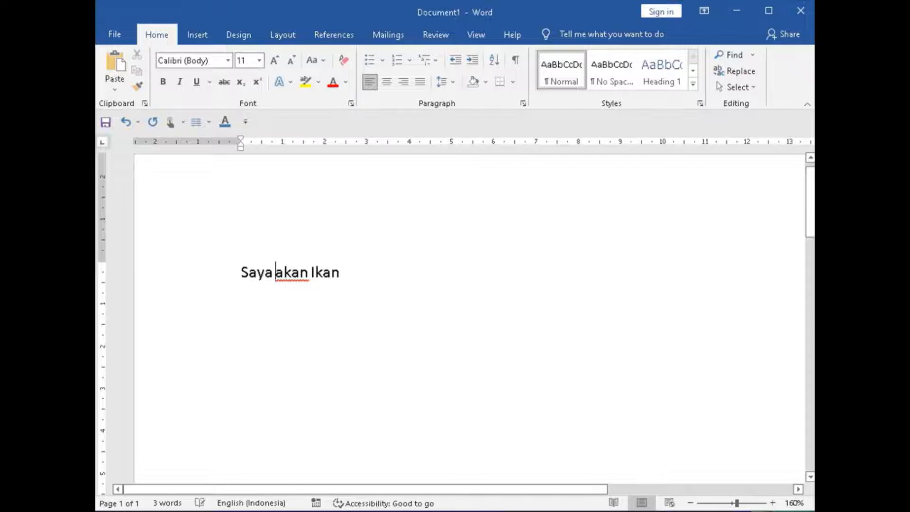
type("m")
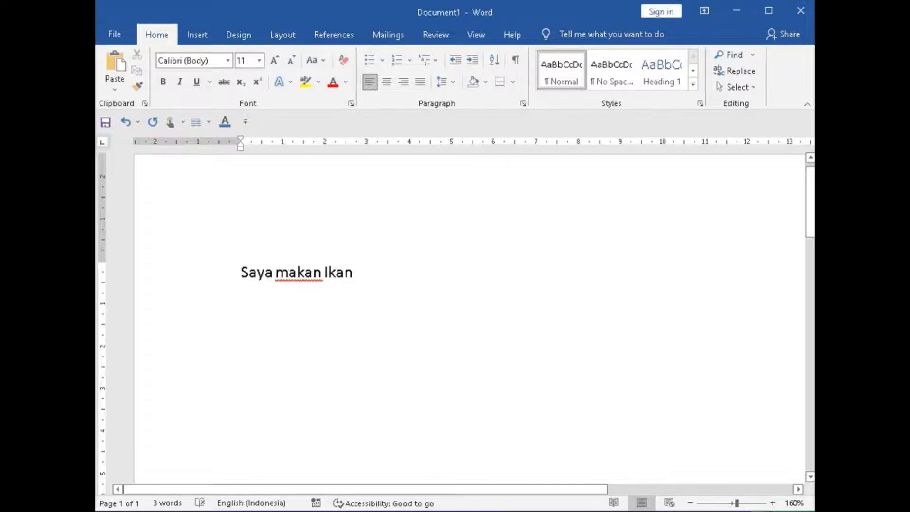
left_click(325, 273)
key("Delete")
type("i")
left_click(242, 272)
key("Delete")
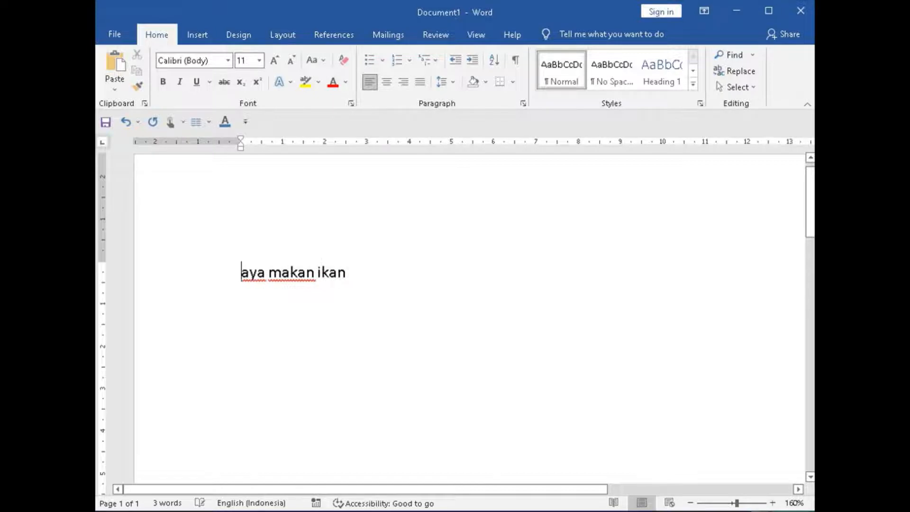
type("s")
left_click(352, 272)
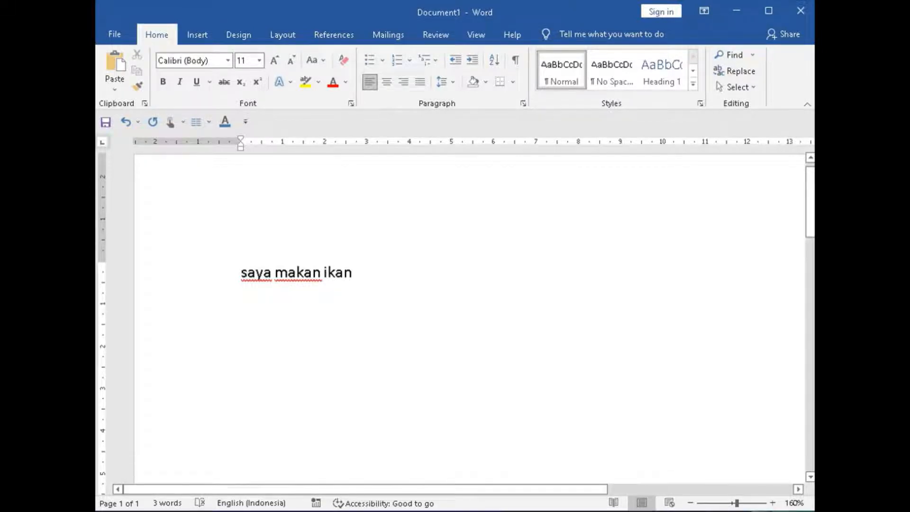
Convert the whole sentence "saya makan ikan" to Sentence case and deselect it.
left_click(773, 503)
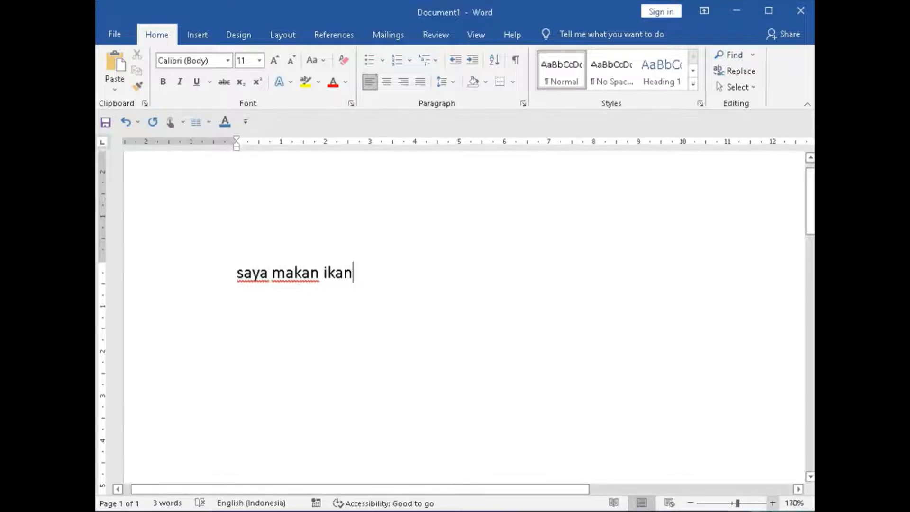
left_click(773, 503)
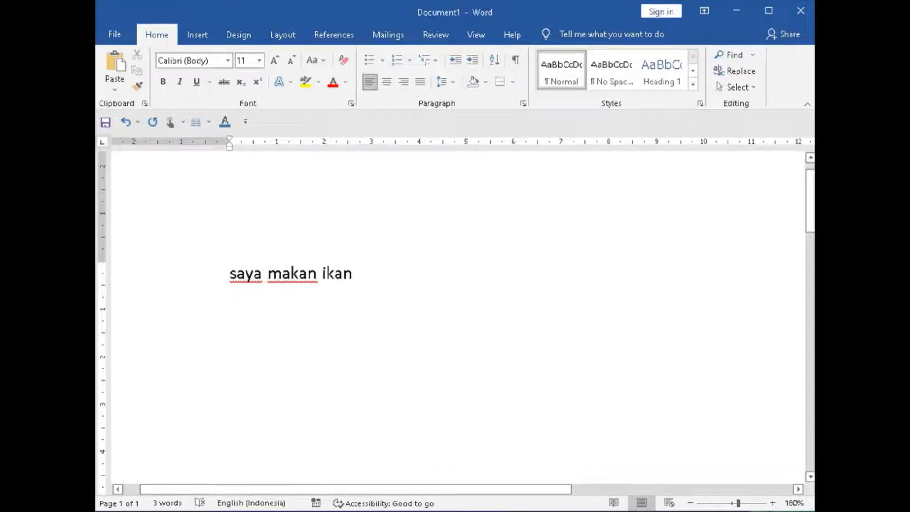
left_click_drag(230, 274, 363, 277)
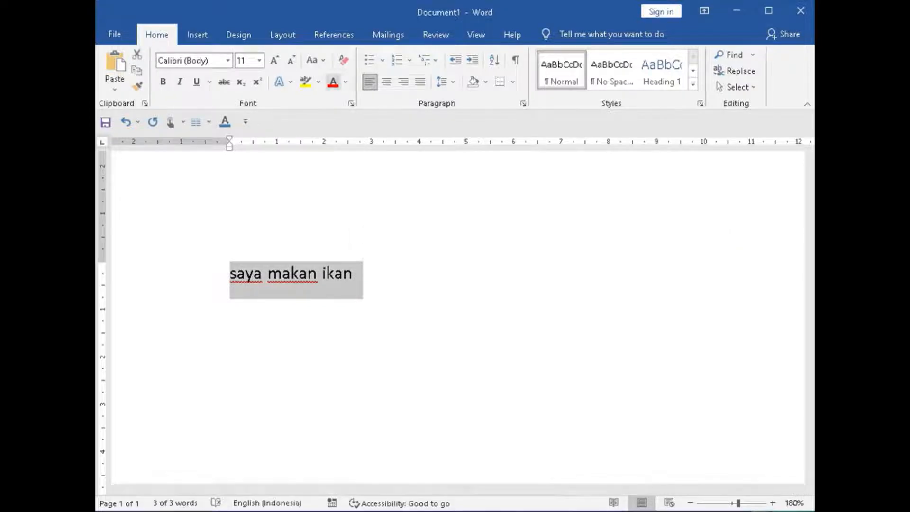
left_click(315, 60)
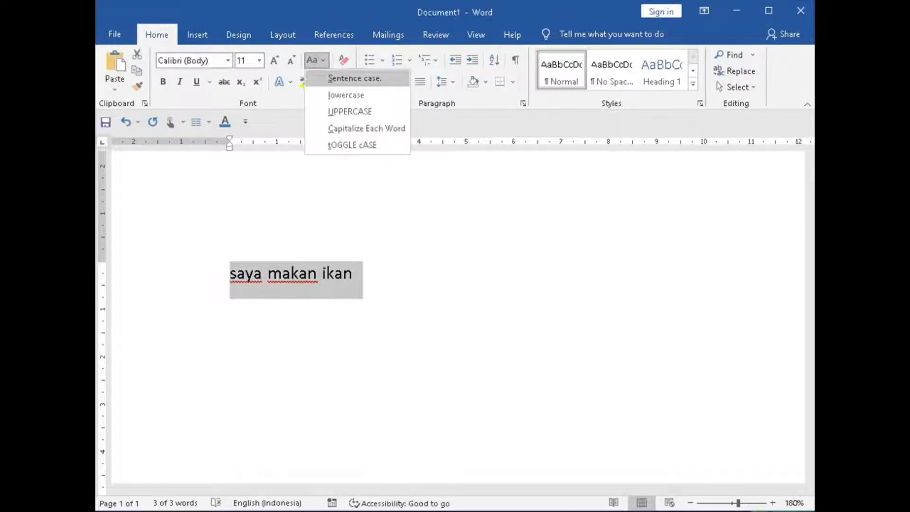
left_click(355, 78)
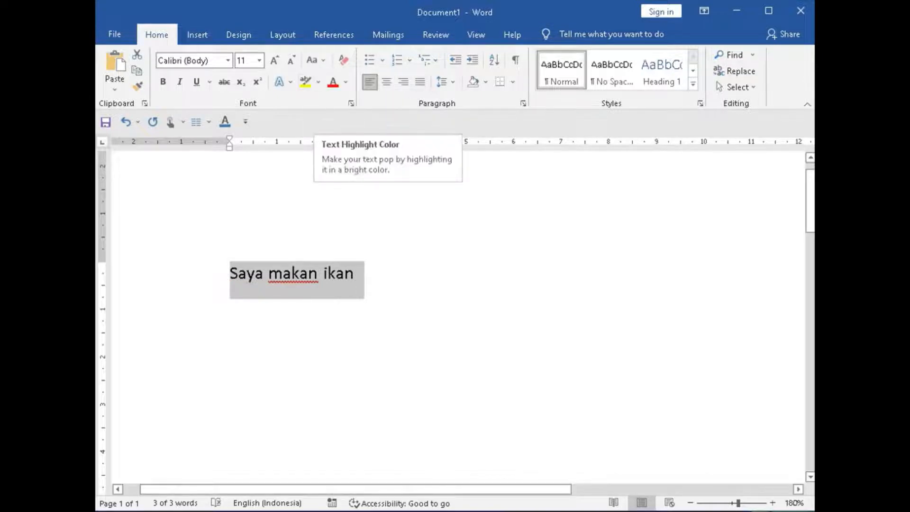
left_click(231, 273)
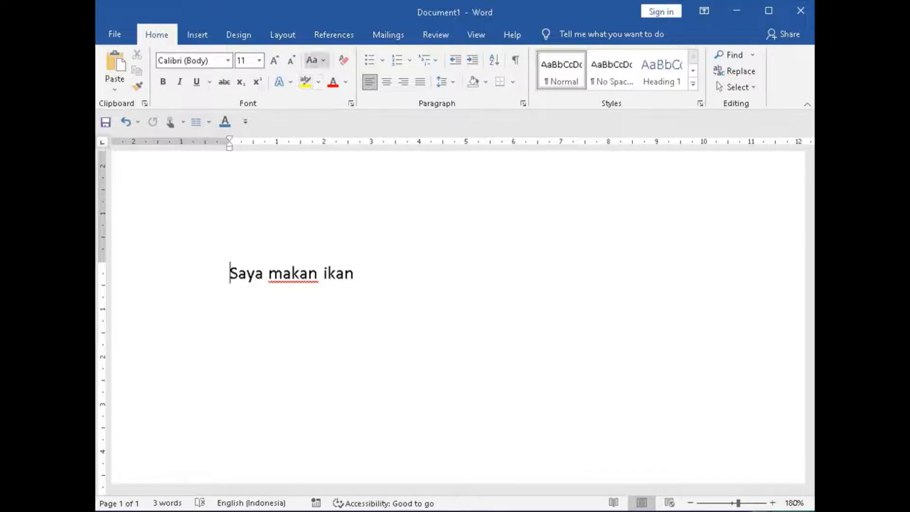
Compare the Sentence case and lowercase options of Change Case without applying either, and close the list.
left_click(317, 60)
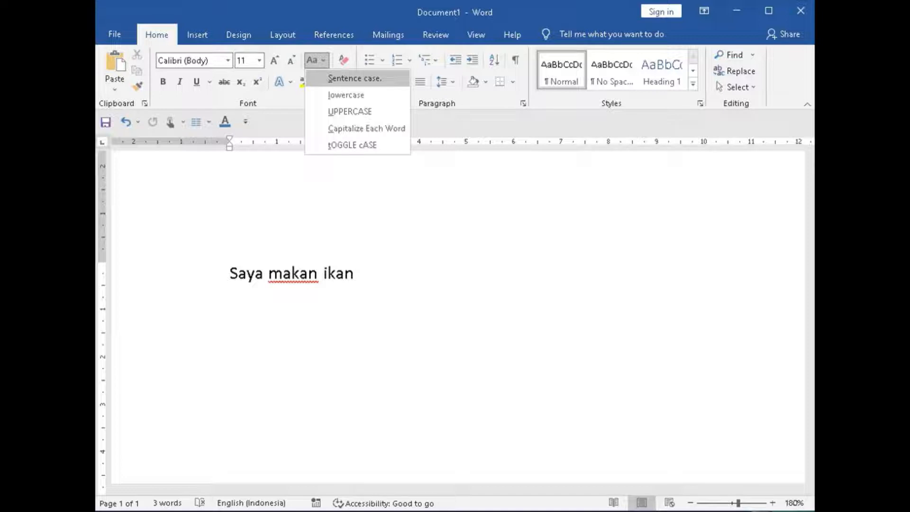
key("Down")
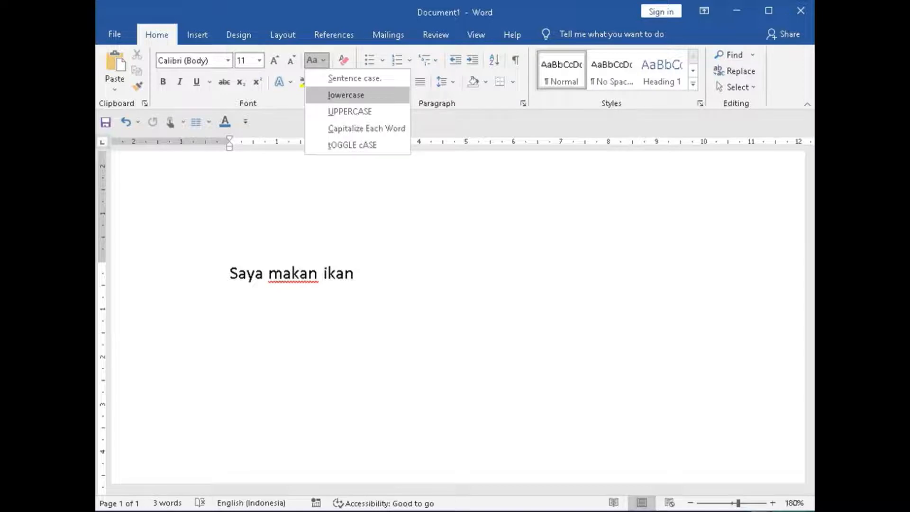
key("ctrl+z")
key("Up")
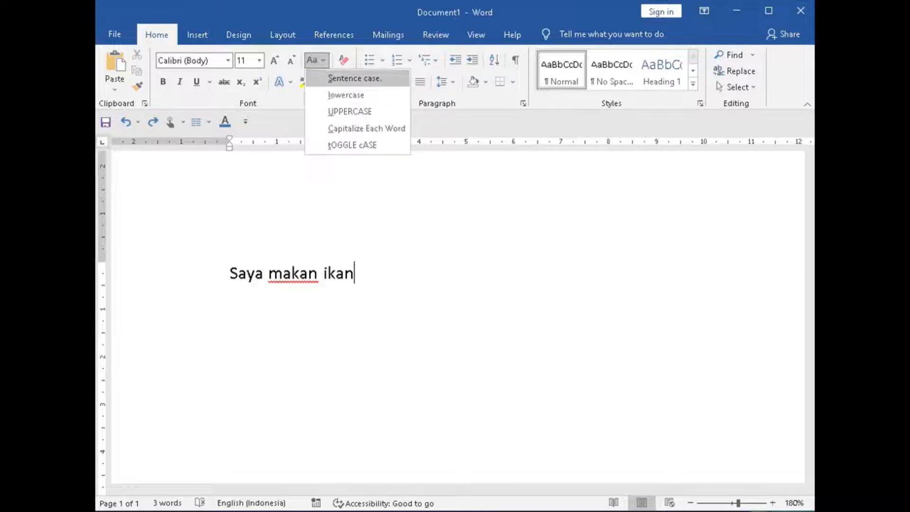
key("Down")
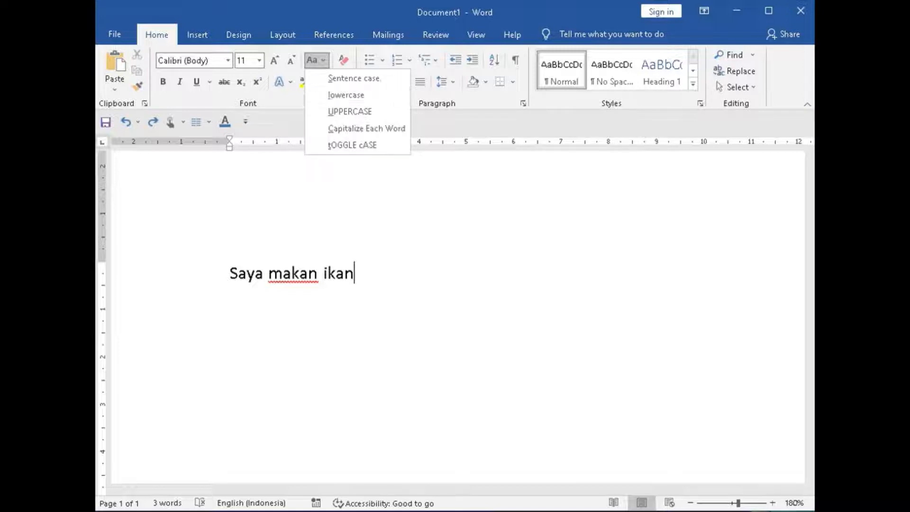
key("Escape")
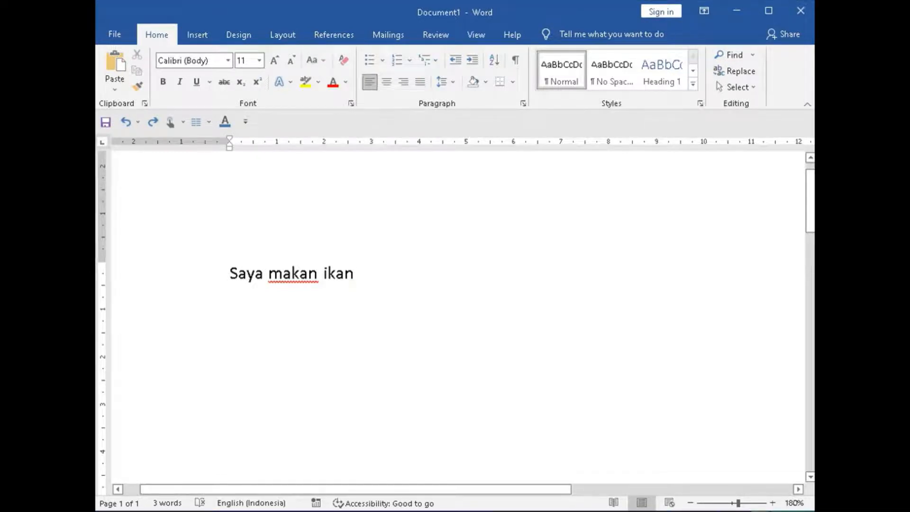
Select the whole sentence "Saya makan ikan", convert it to lowercase, and deselect it.
left_click(230, 274)
left_click_drag(231, 273, 363, 275)
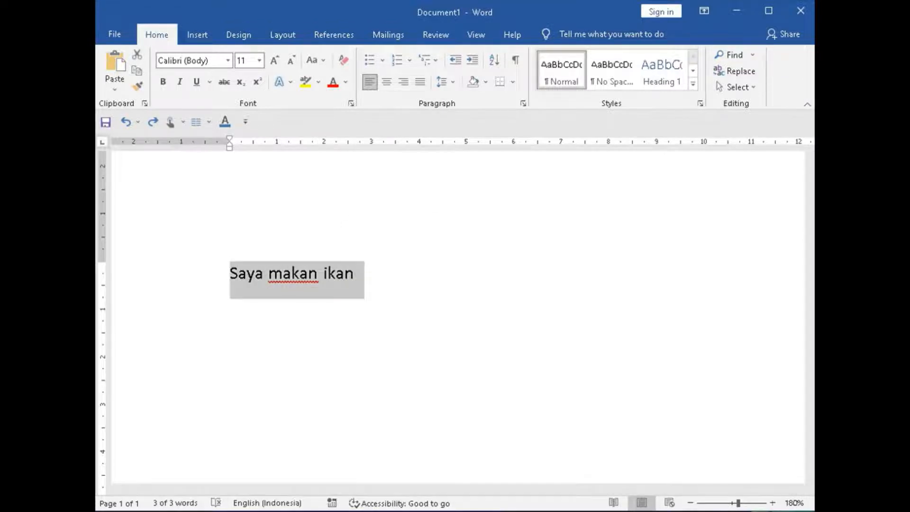
left_click(316, 60)
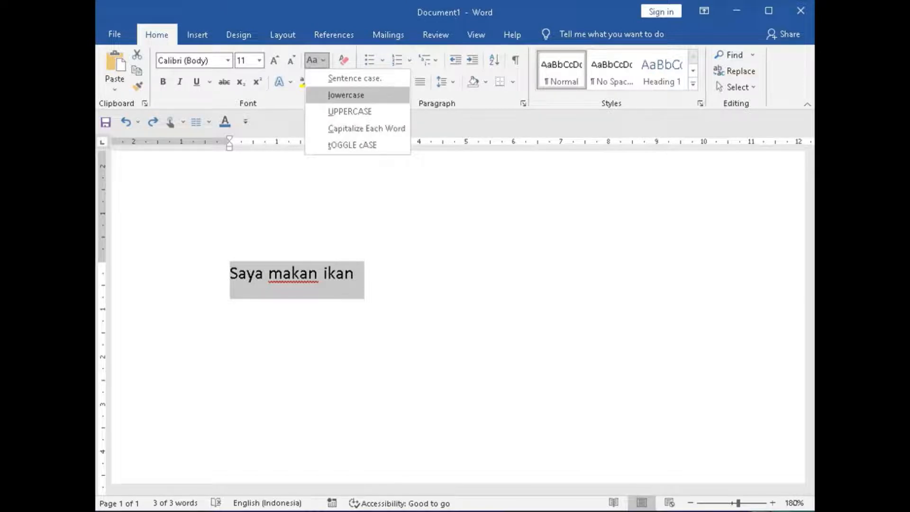
left_click(346, 94)
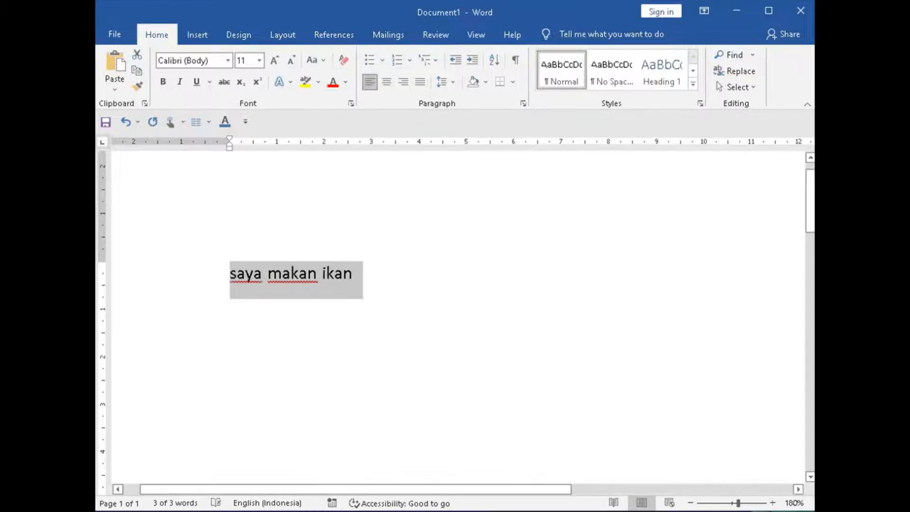
left_click(354, 274)
left_click_drag(230, 273, 363, 275)
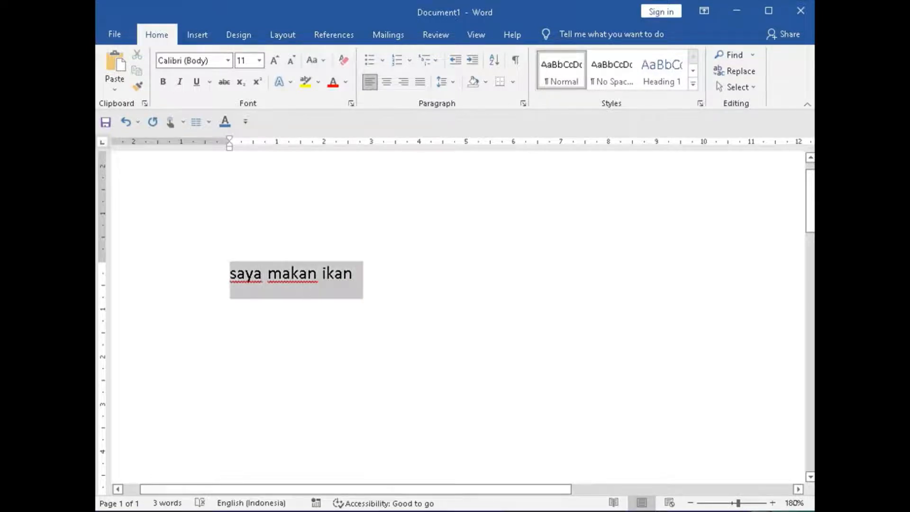
left_click(365, 284)
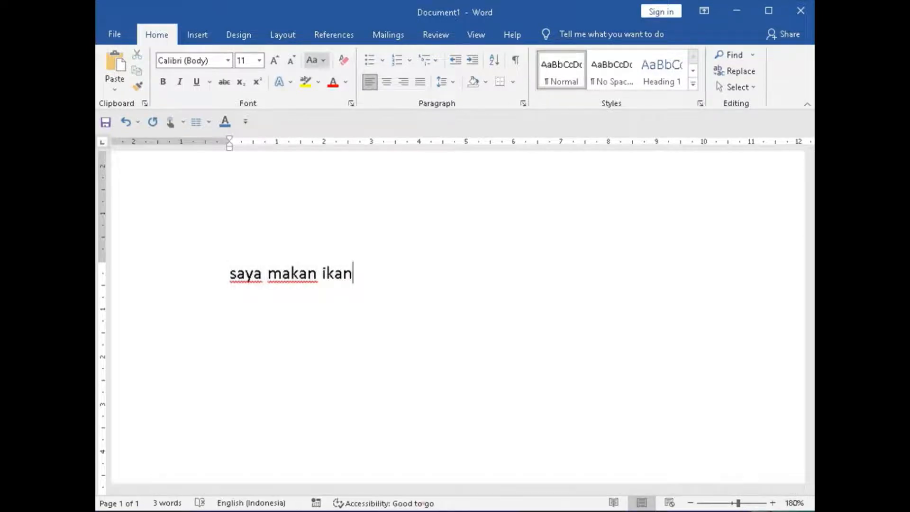
Try converting the whole sentence "saya makan ikan" to UPPERCASE, undo the conversion, and deselect the sentence.
left_click(315, 60)
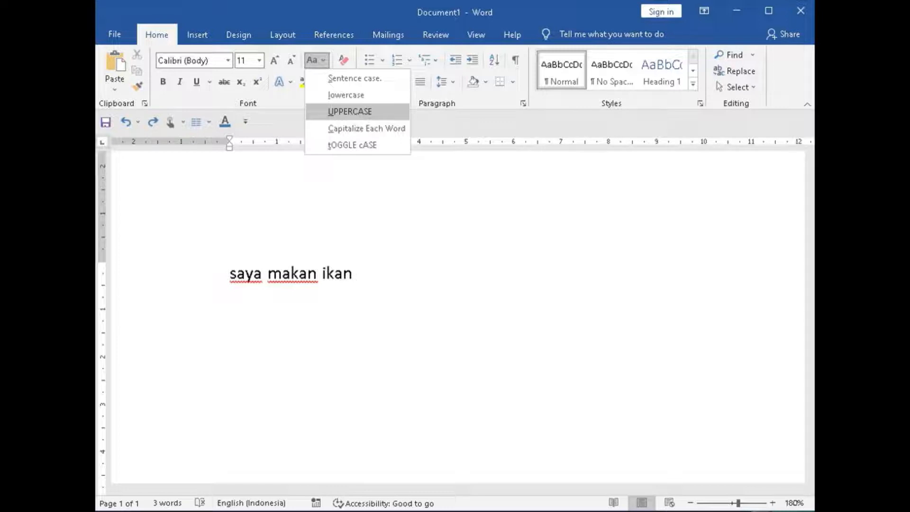
left_click(353, 274)
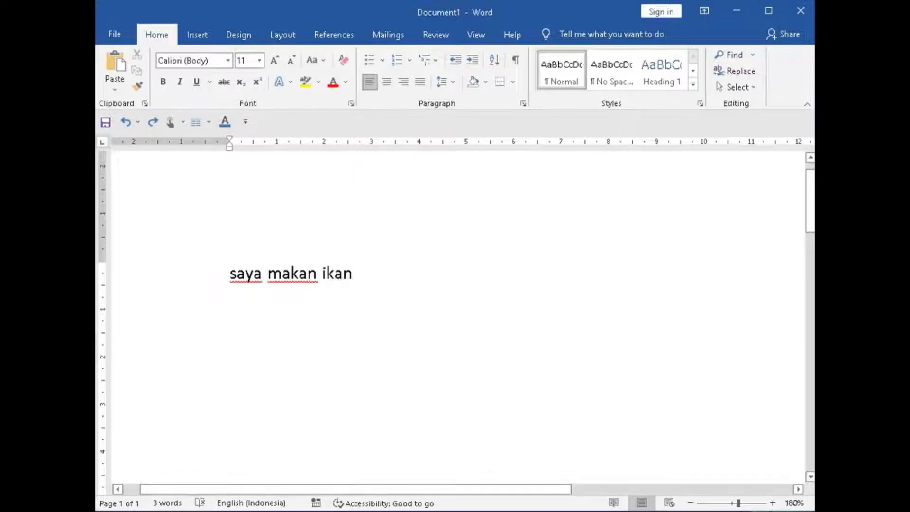
left_click(230, 273)
left_click_drag(230, 273, 363, 275)
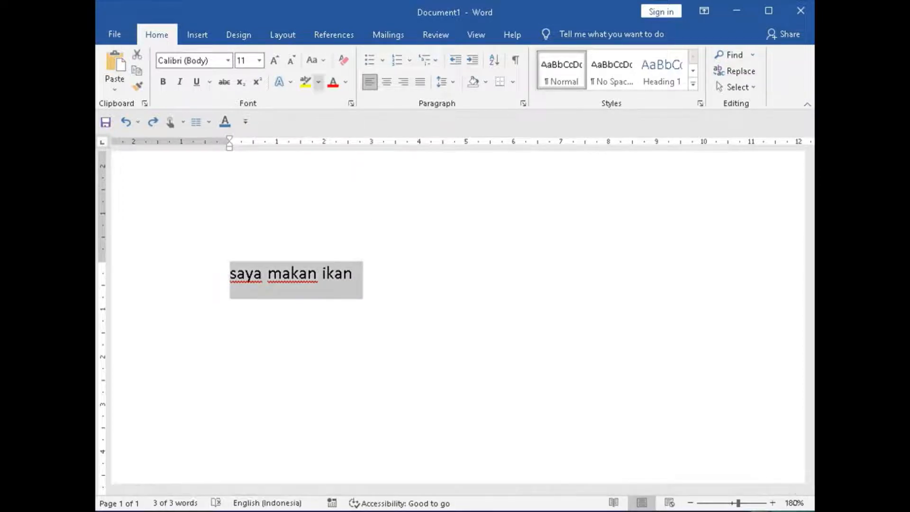
left_click(317, 60)
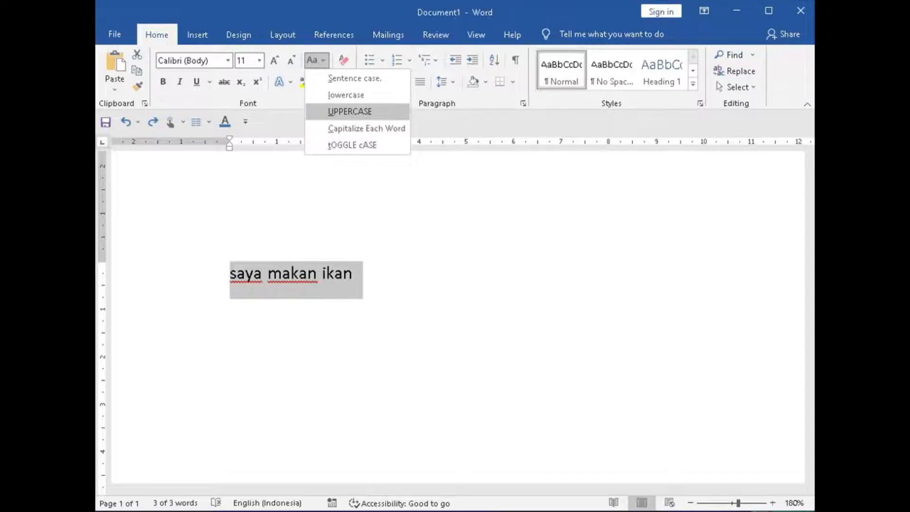
left_click(350, 111)
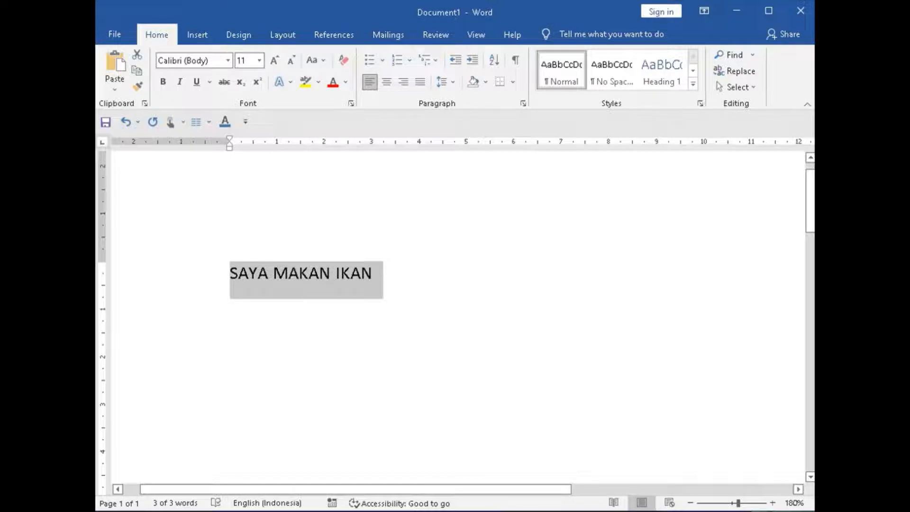
left_click(374, 273)
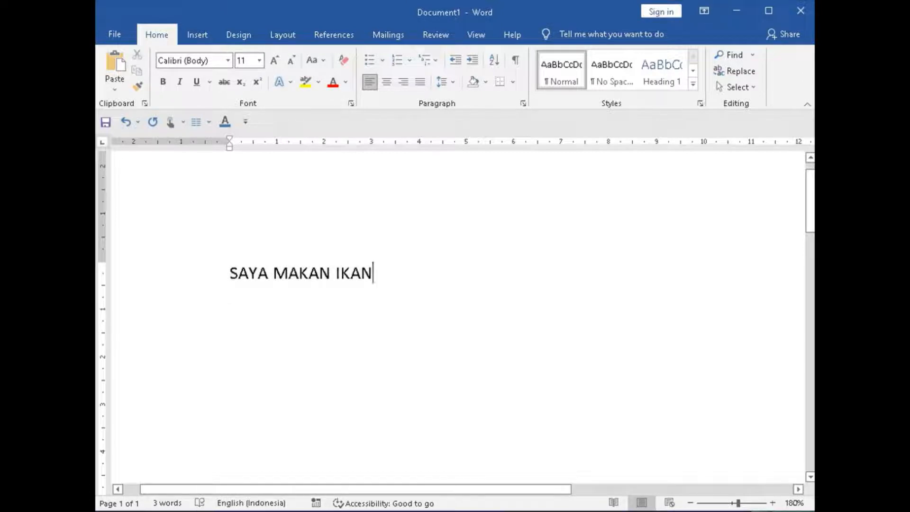
key("ctrl+z")
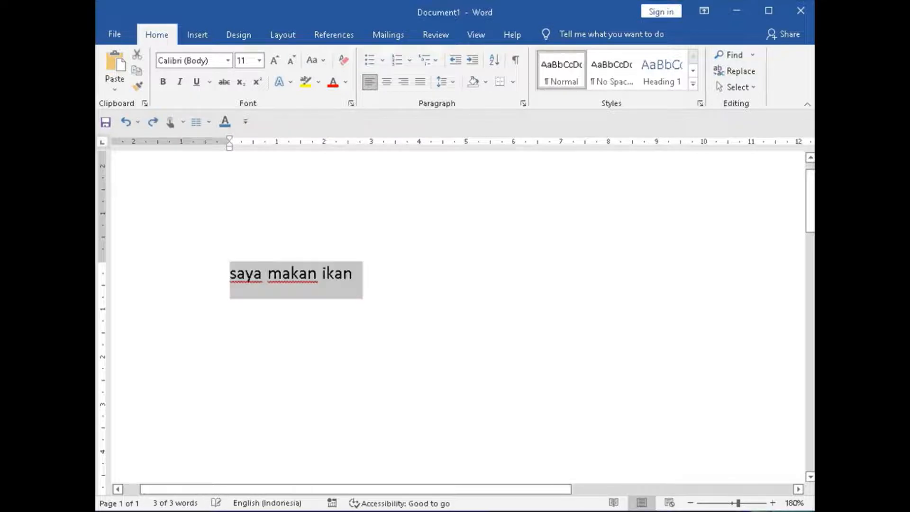
left_click(372, 274)
Convert the whole sentence "saya makan ikan" with Capitalize Each Word and deselect it.
left_click(316, 60)
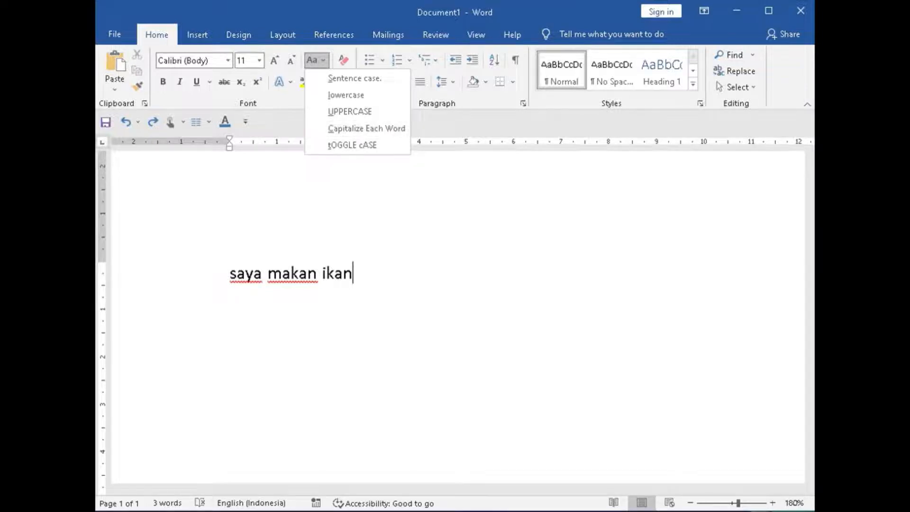
key("Escape")
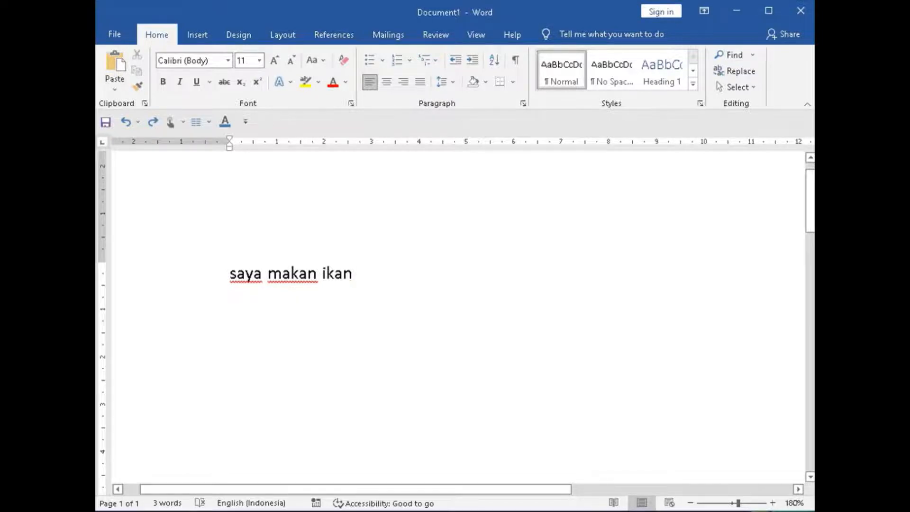
left_click_drag(231, 275, 363, 278)
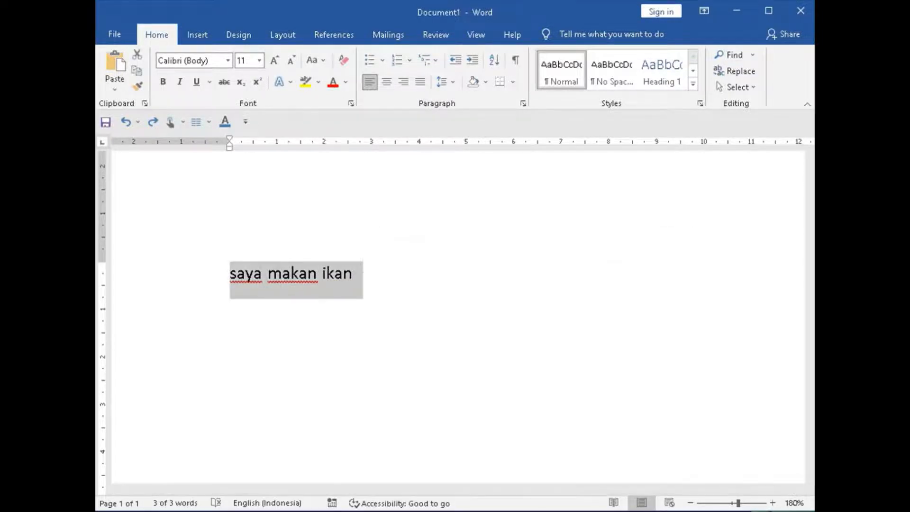
left_click(315, 60)
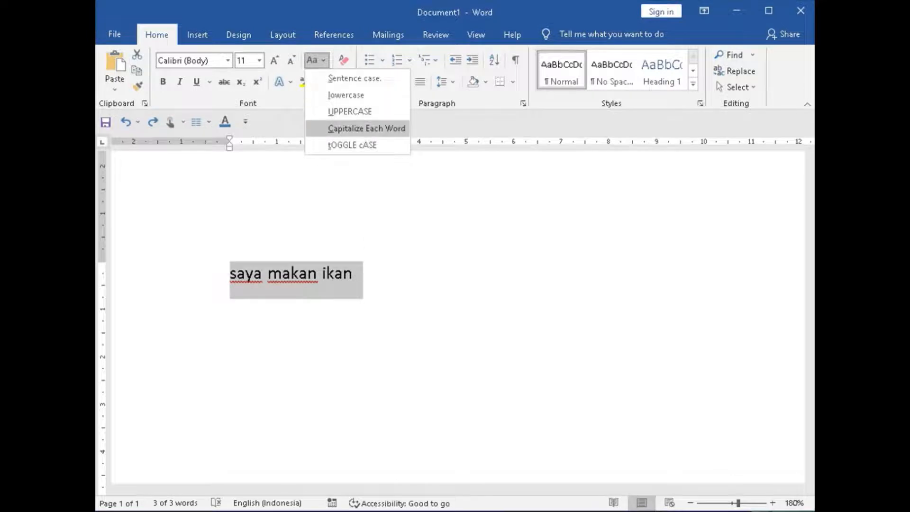
left_click(366, 128)
left_click(264, 274)
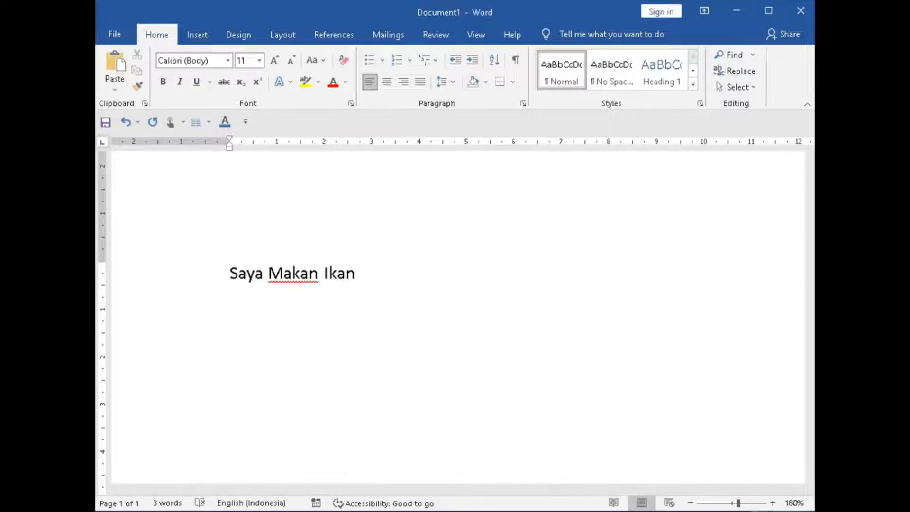
Convert the whole sentence "Saya Makan Ikan" with the tOGGLE cASE option of Change Case and deselect it.
left_click(316, 60)
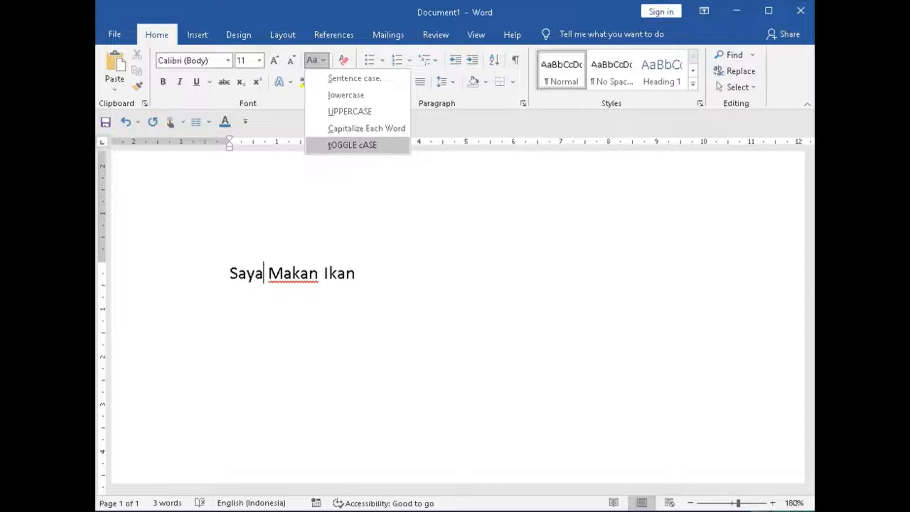
left_click(356, 273)
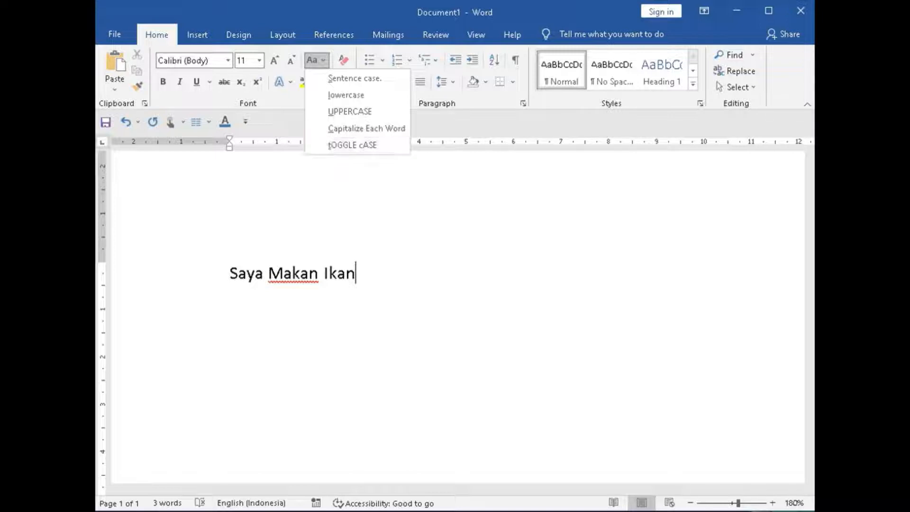
key("Escape")
key("Home")
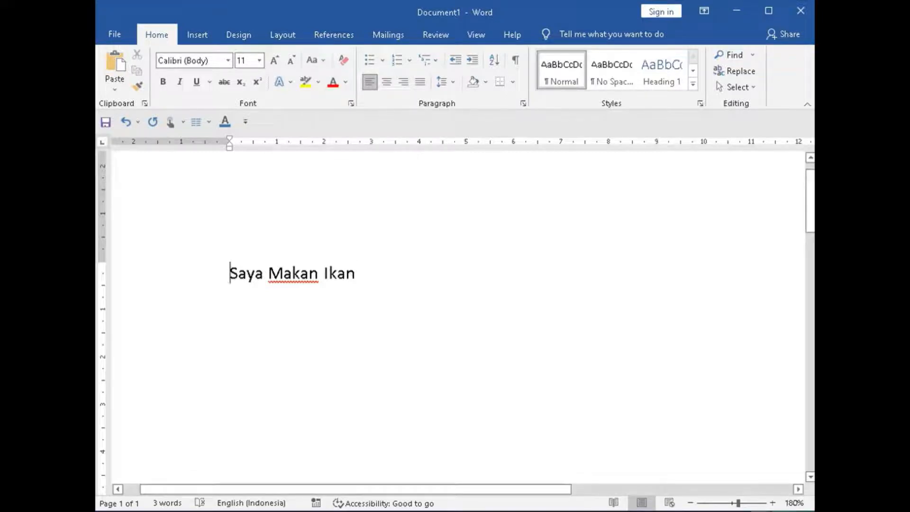
key("End")
key("Home")
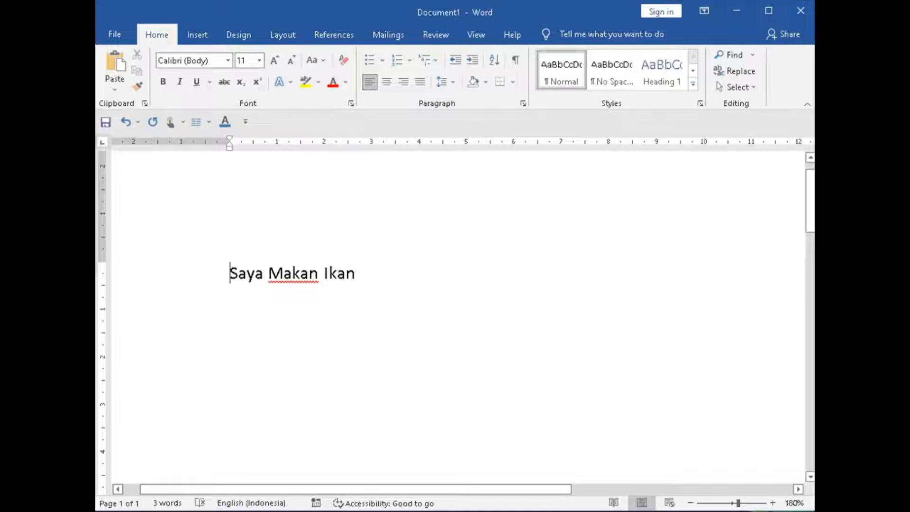
key("Right")
left_click_drag(230, 274, 373, 275)
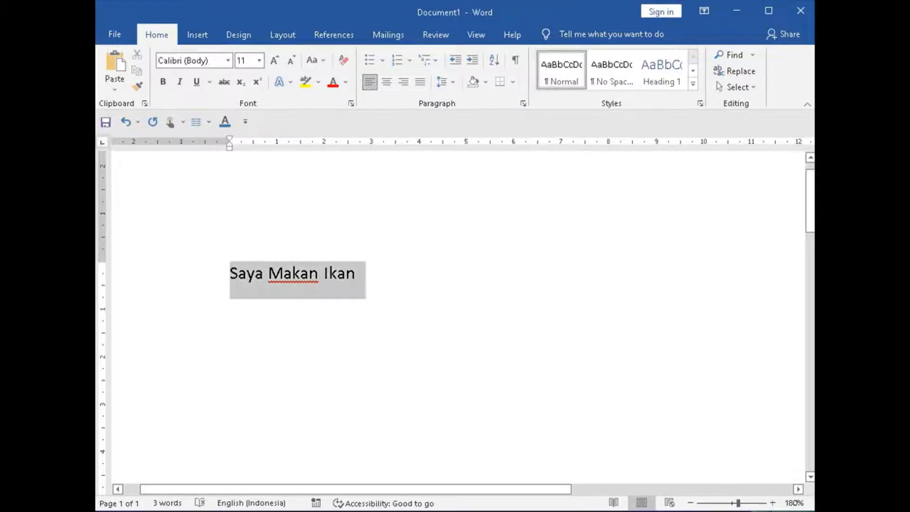
left_click(316, 60)
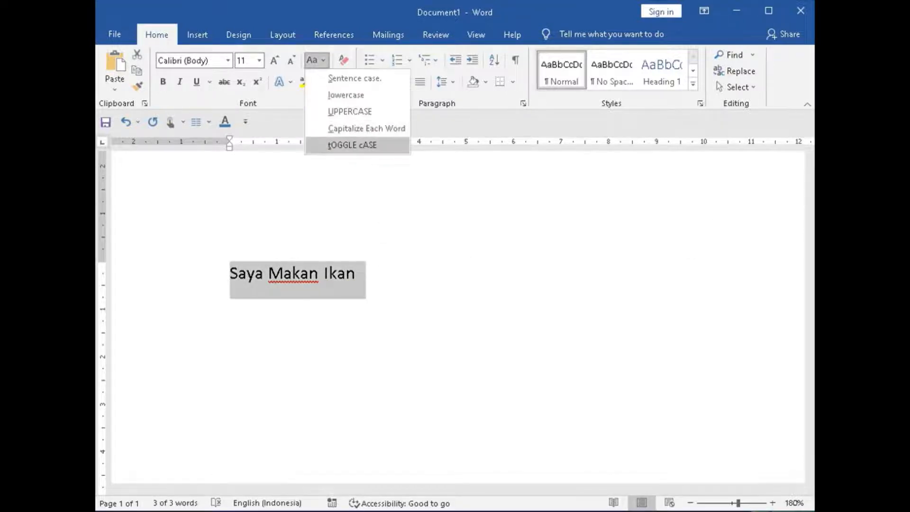
left_click(353, 145)
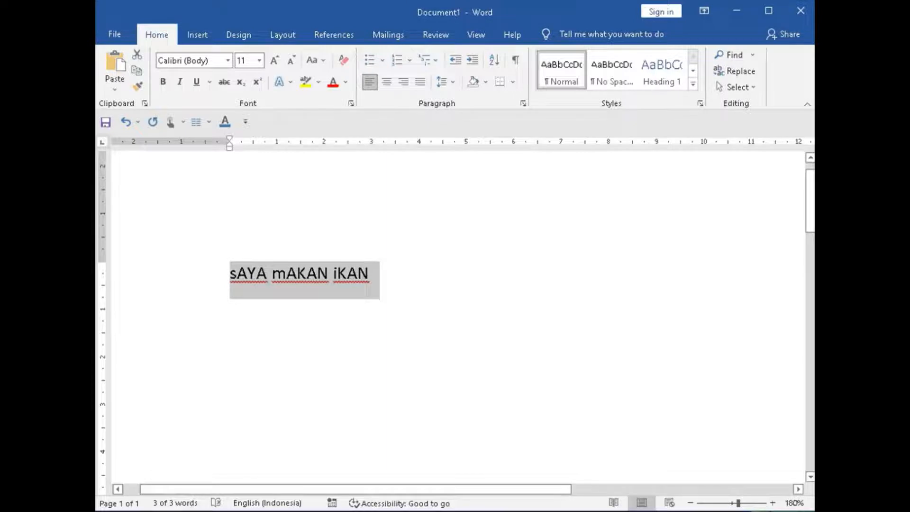
left_click(372, 274)
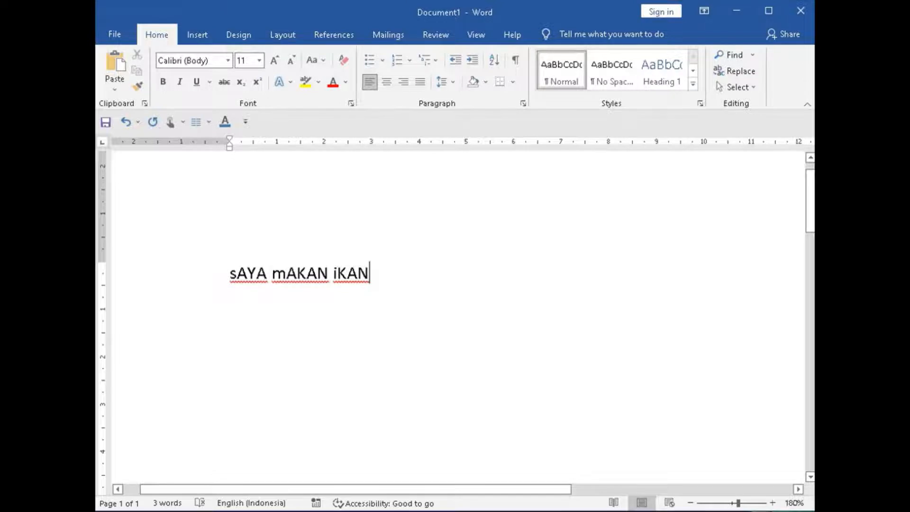
Undo the tOGGLE cASE conversion of the sentence and deselect it.
left_click(267, 273)
left_click(329, 273)
left_click(370, 273)
left_click(317, 61)
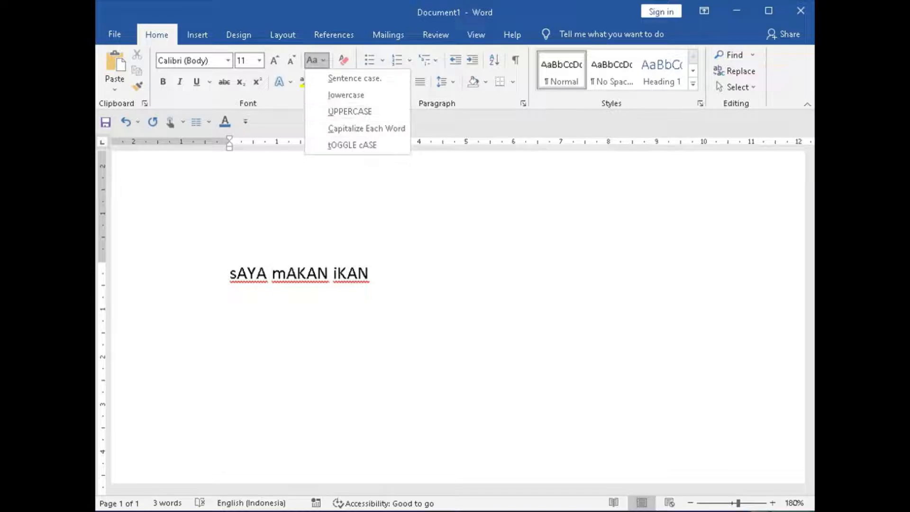
key("Escape")
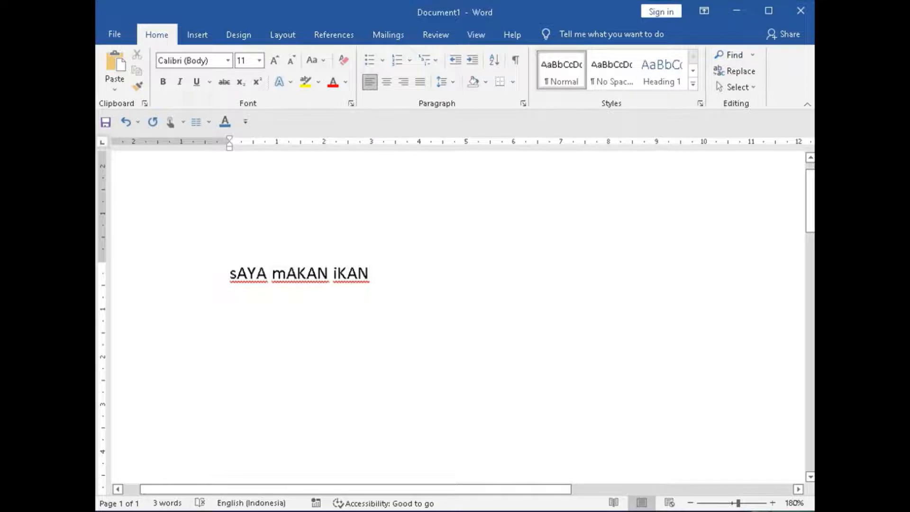
key("ctrl+a")
key("shift+F3")
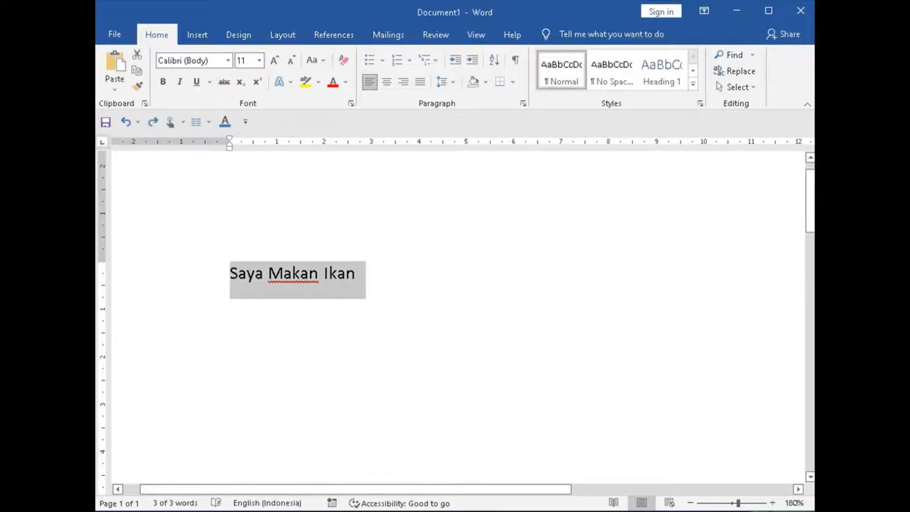
key("Right")
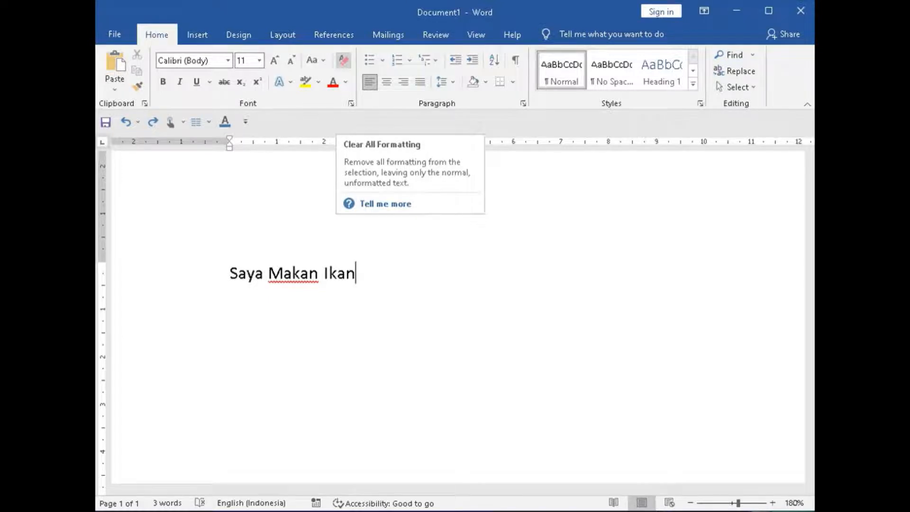
Apply Clear All Formatting to the whole sentence "Saya Makan Ikan" and deselect it.
type("9")
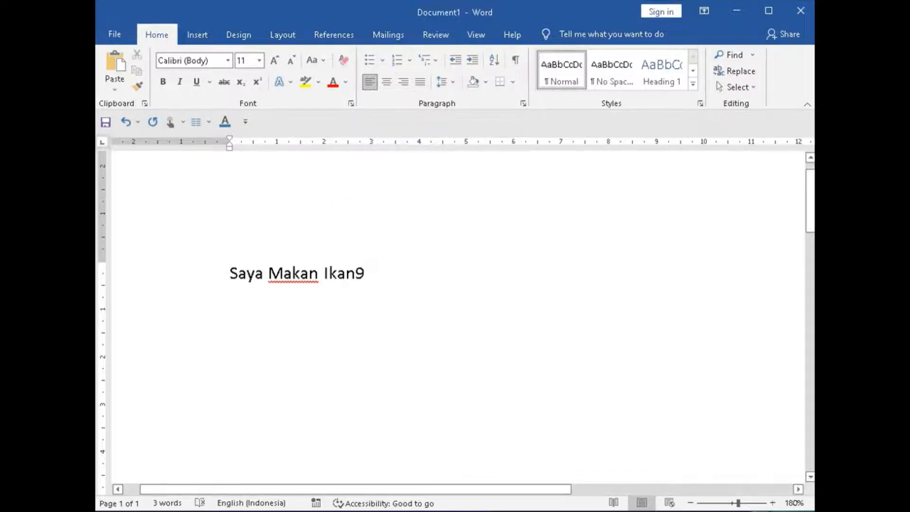
key("BackSpace")
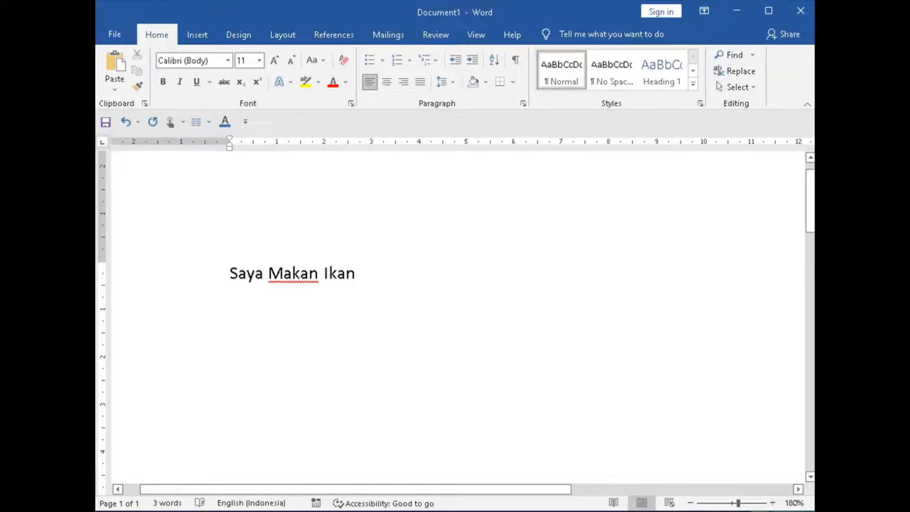
left_click_drag(230, 273, 366, 280)
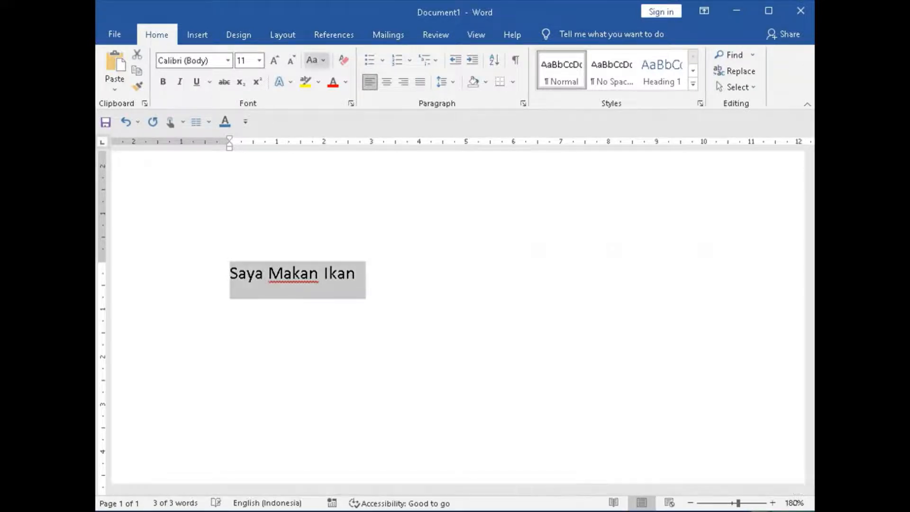
left_click(316, 60)
left_click(344, 59)
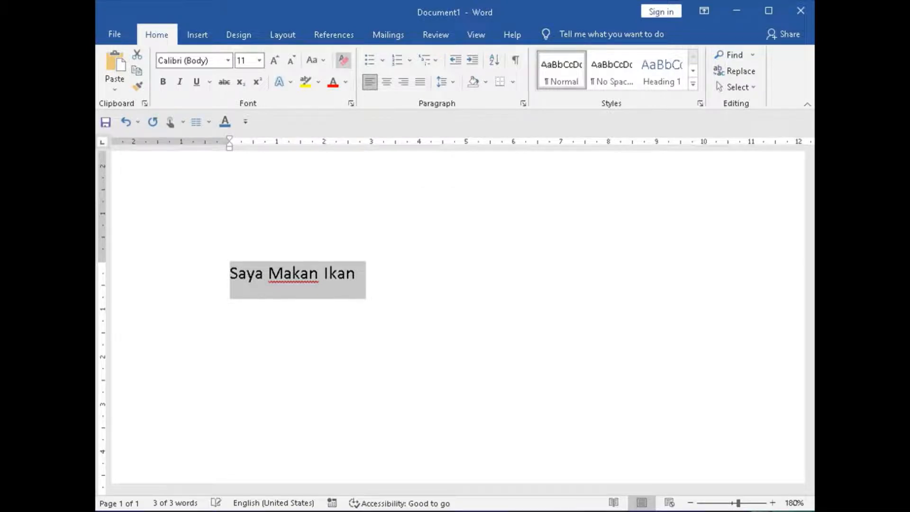
left_click(356, 274)
Select the single word "Ikan", apply Clear All Formatting to the word "Makan", and deselect it.
double_click(340, 273)
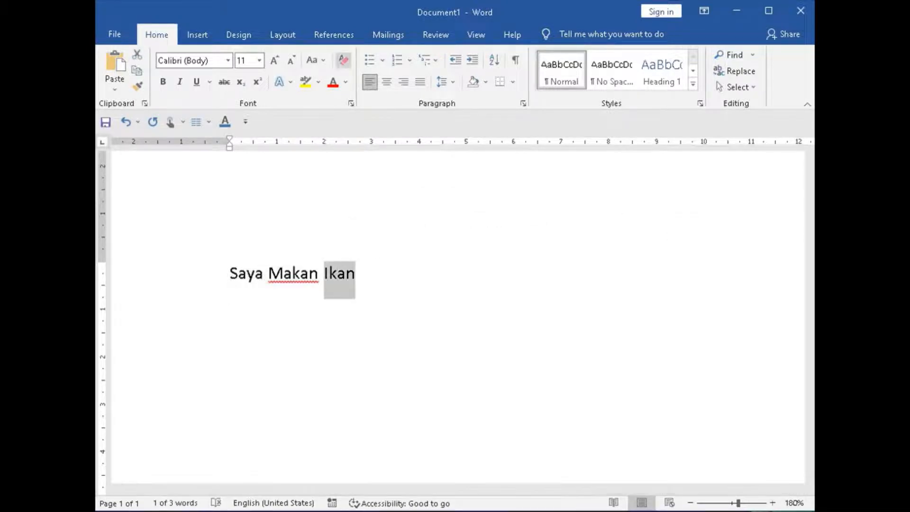
double_click(293, 274)
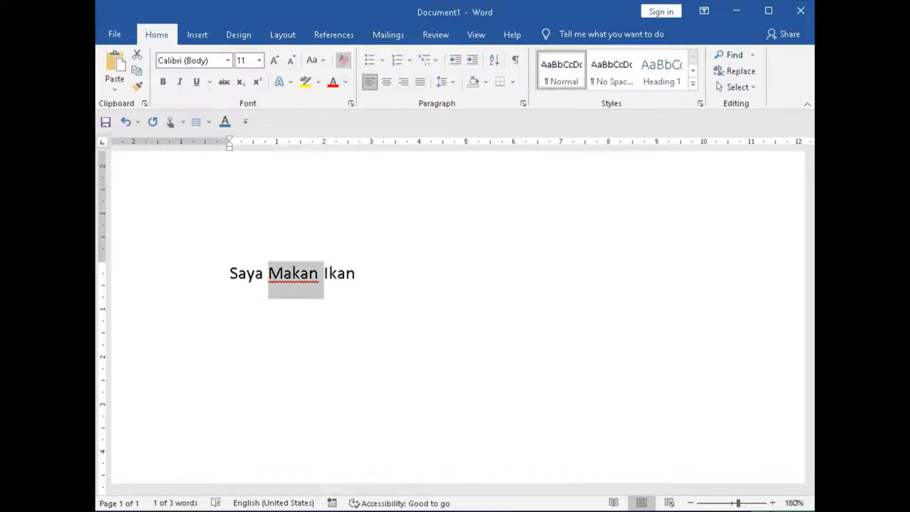
left_click(344, 60)
key("End")
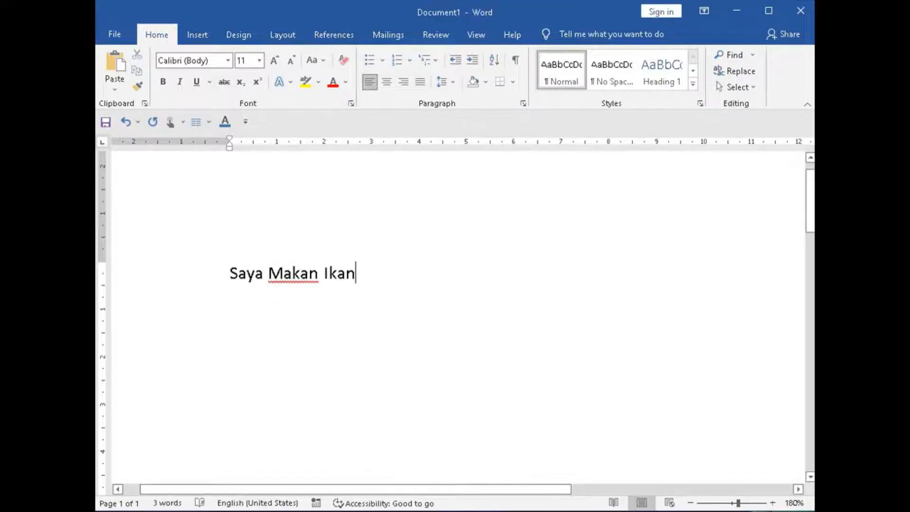
Select and deselect the whole sentence, and read the description of the Clear All Formatting command.
key("Home")
key("shift+End")
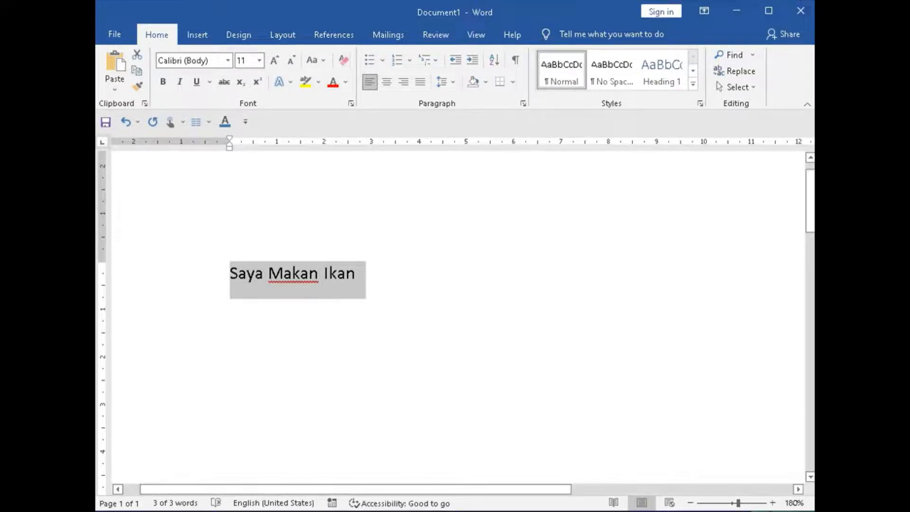
left_click(356, 273)
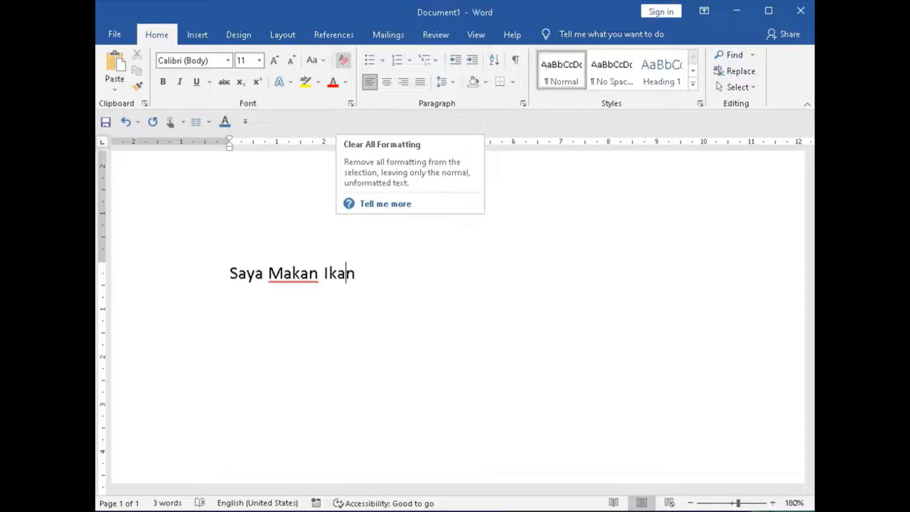
key("Right")
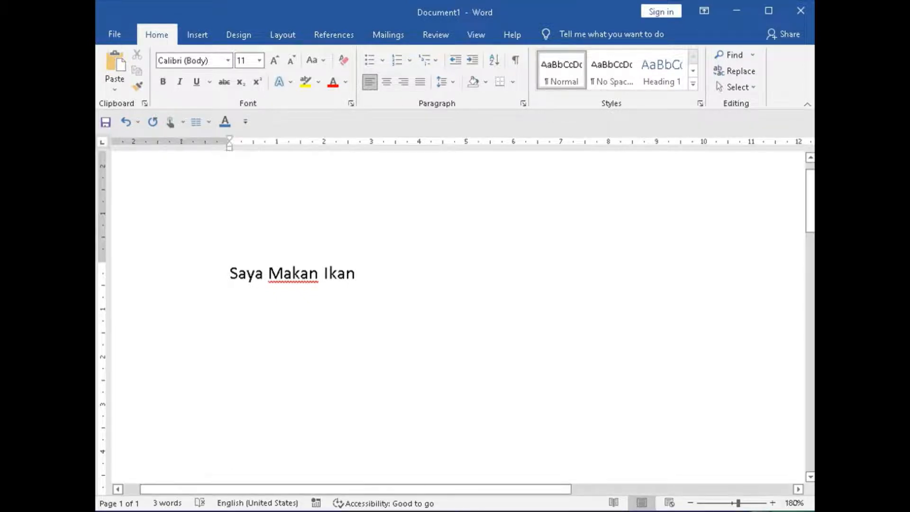
Apply bold, italic and underline to the whole sentence "Saya Makan Ikan" and deselect it.
left_click_drag(230, 274, 366, 274)
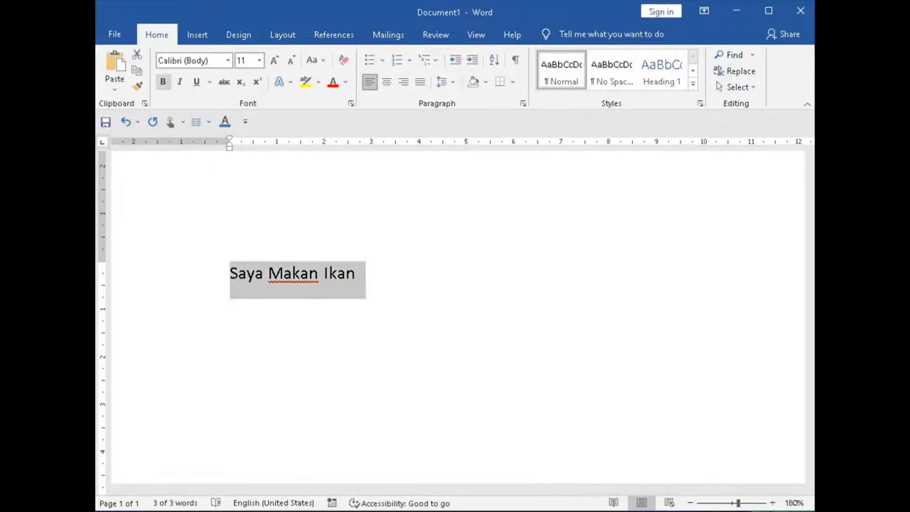
left_click(163, 82)
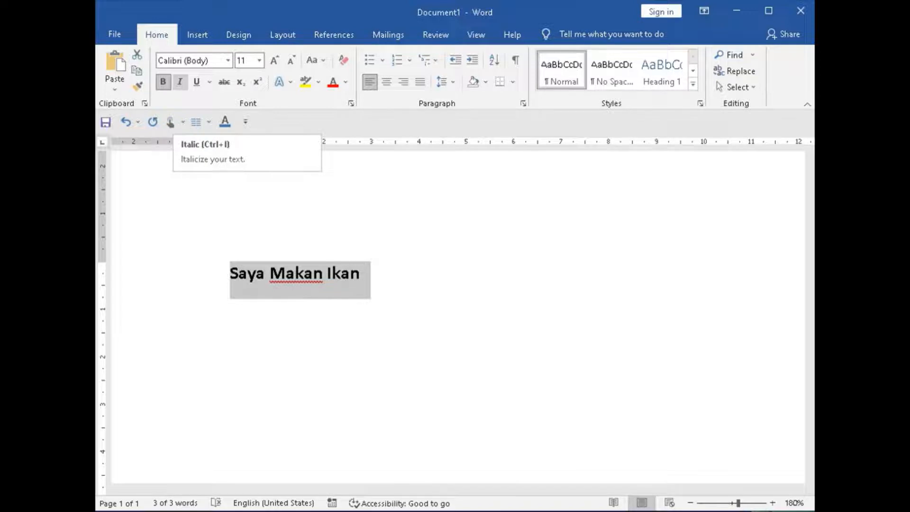
left_click(180, 81)
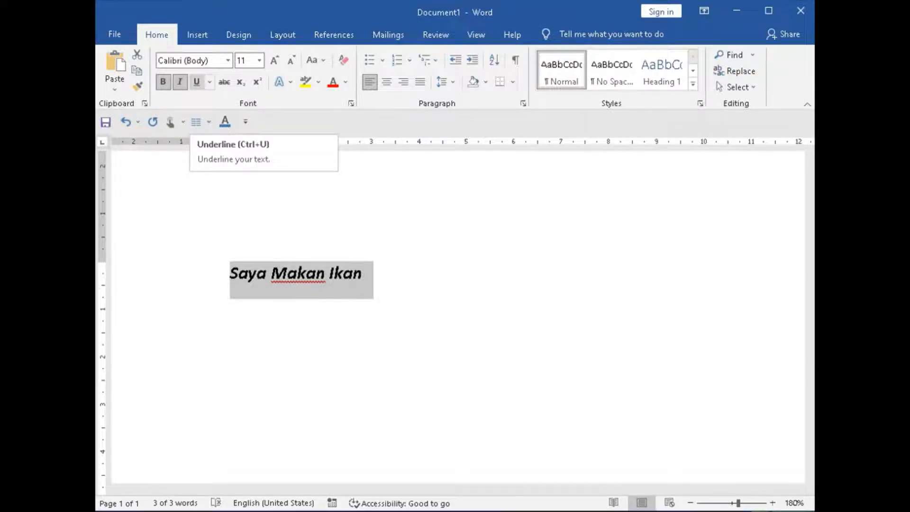
left_click(196, 82)
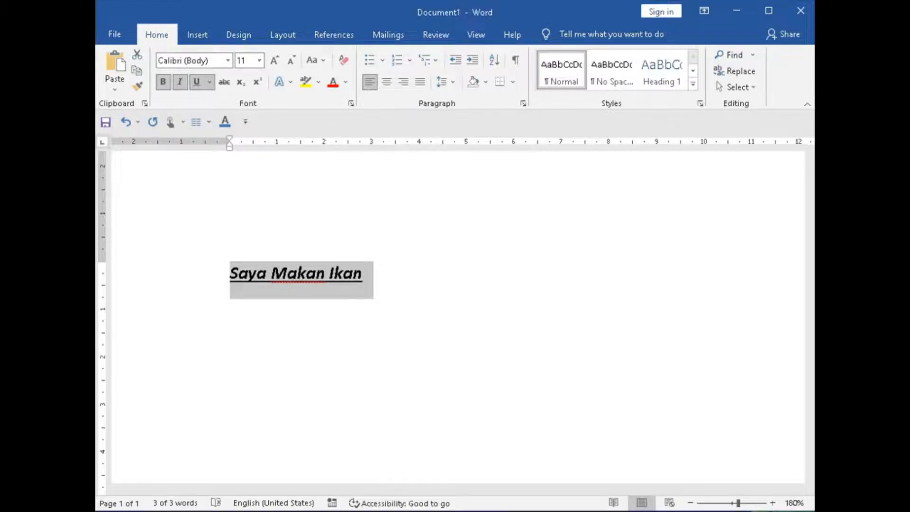
left_click(268, 274)
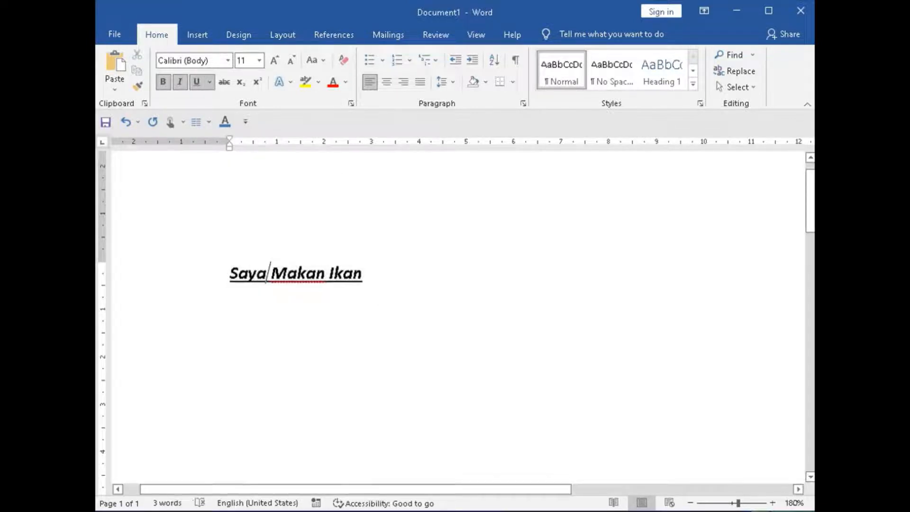
double_click(392, 279)
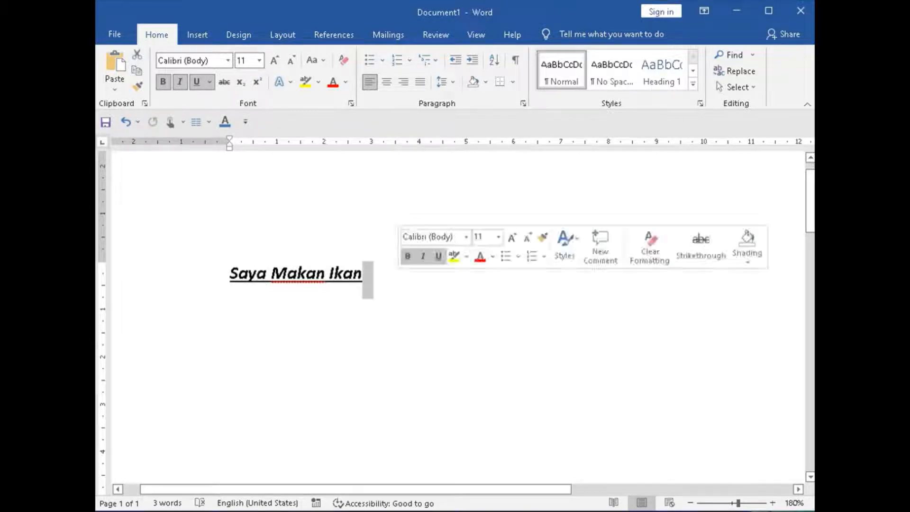
left_click(366, 274)
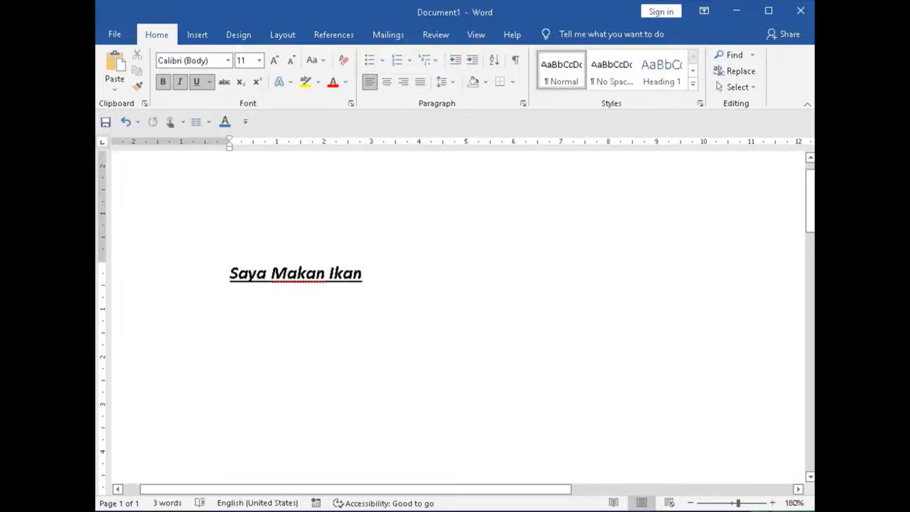
Undo the underline, italic and bold formatting of the sentence and deselect it.
key("ctrl+z")
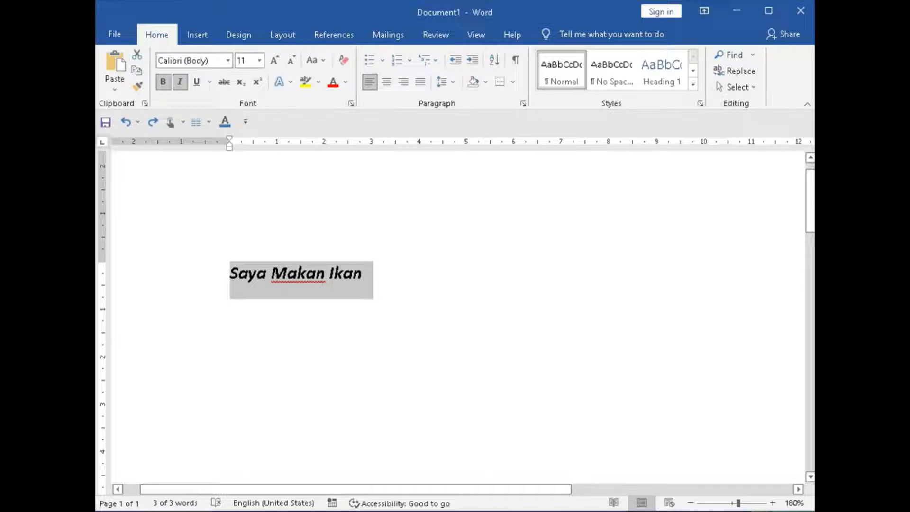
key("ctrl+z")
key("ctrl+z")
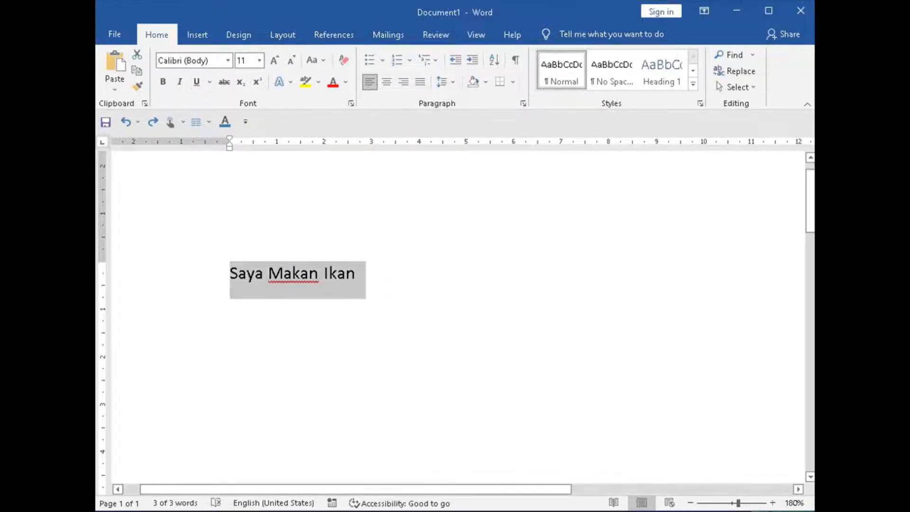
left_click(357, 273)
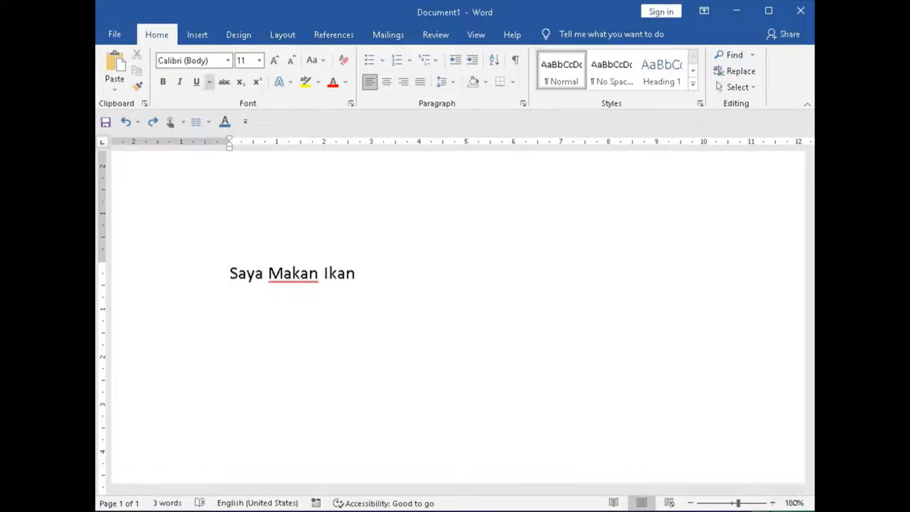
Look over the available underline styles and apply the dotted underline to the whole sentence "Saya Makan Ikan".
left_click(209, 81)
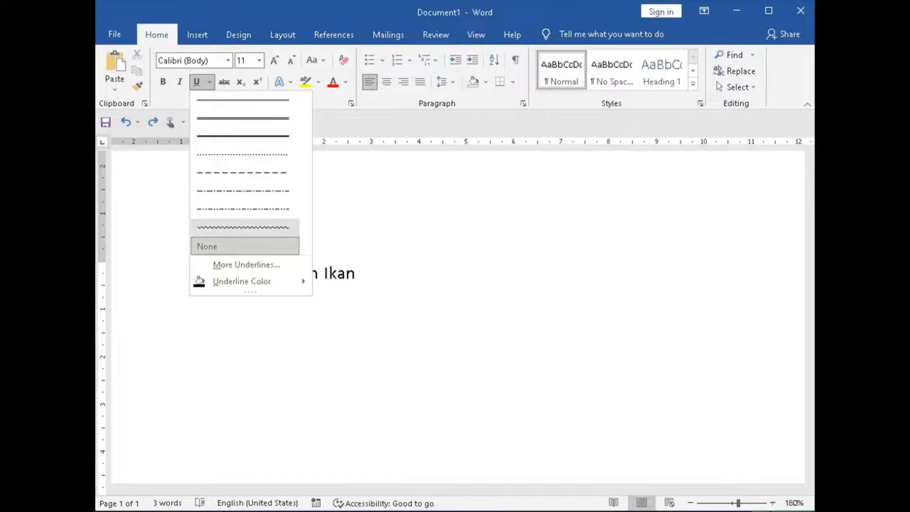
key("Escape")
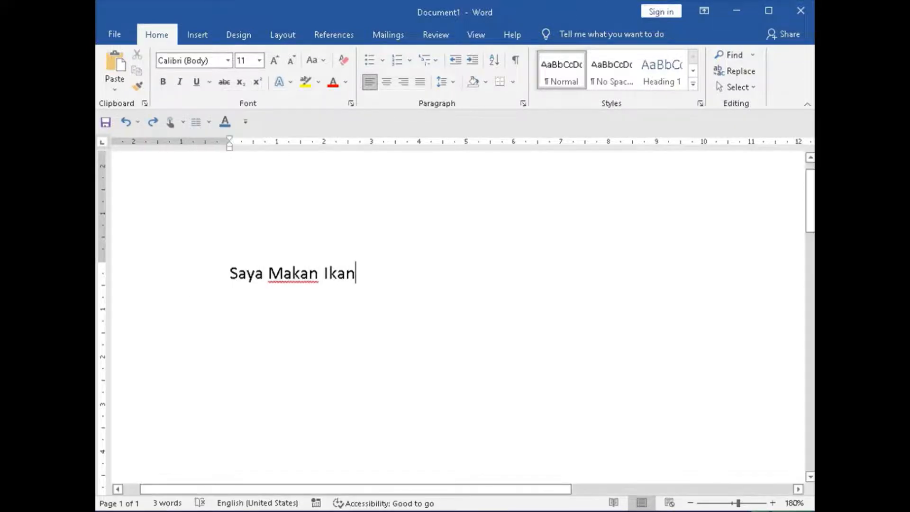
left_click_drag(230, 273, 366, 285)
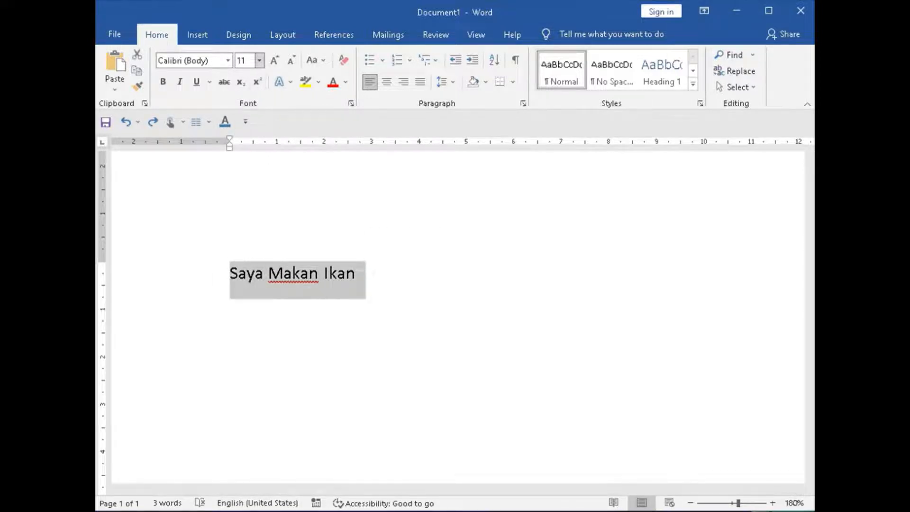
left_click(259, 60)
left_click(260, 60)
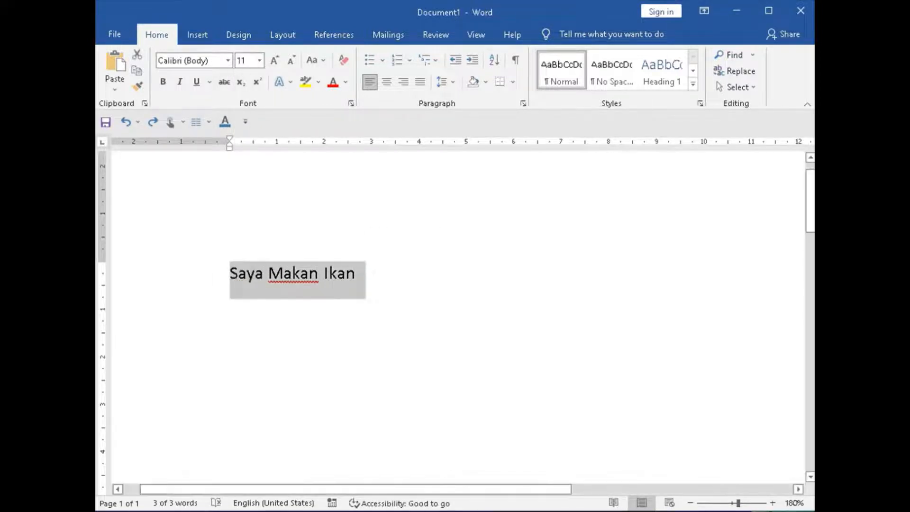
left_click(209, 82)
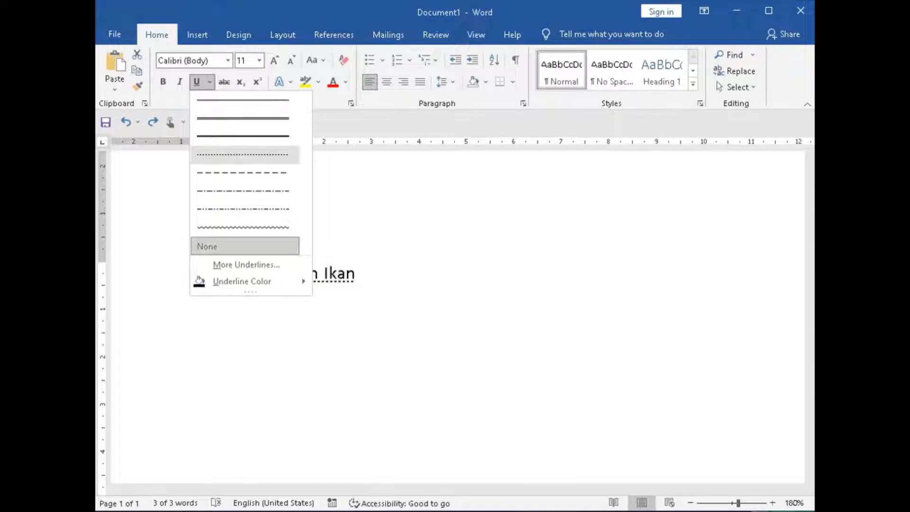
left_click(243, 154)
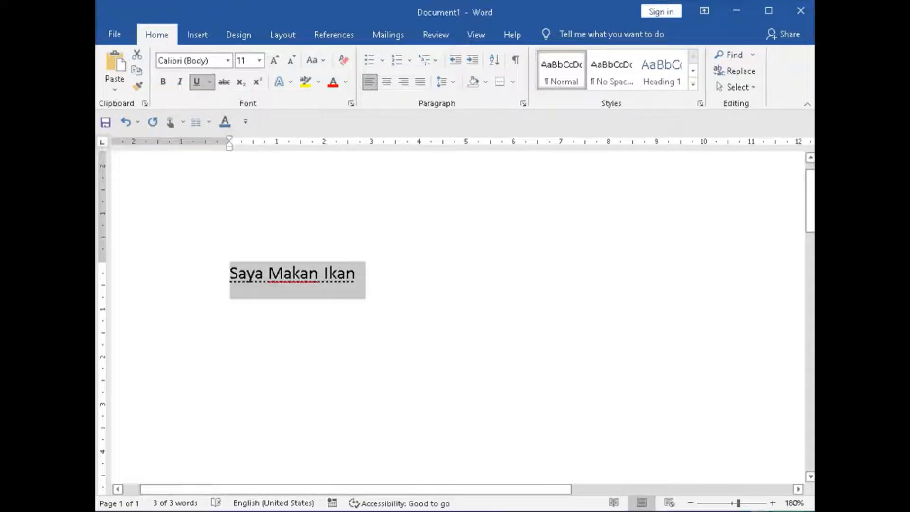
Compare other underline styles on the sentence and undo its dotted underline, leaving the text deselected.
left_click(209, 81)
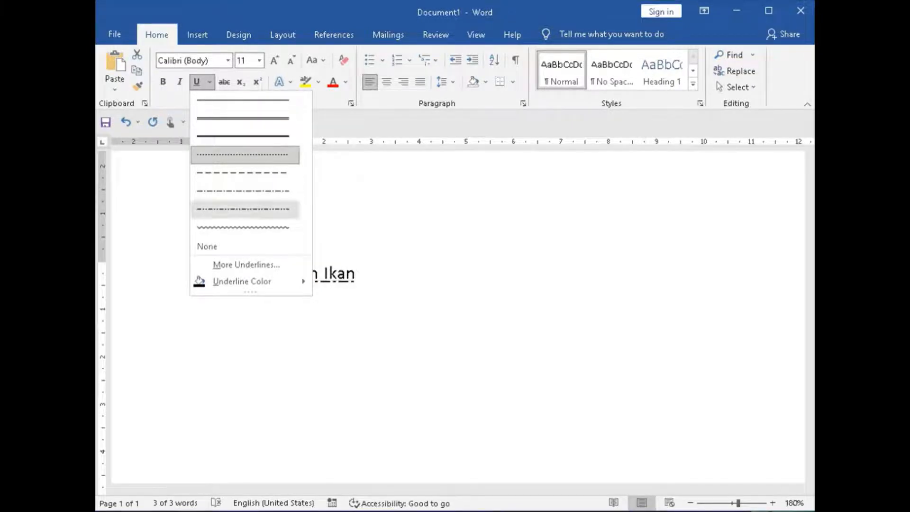
left_click(245, 155)
left_click(355, 274)
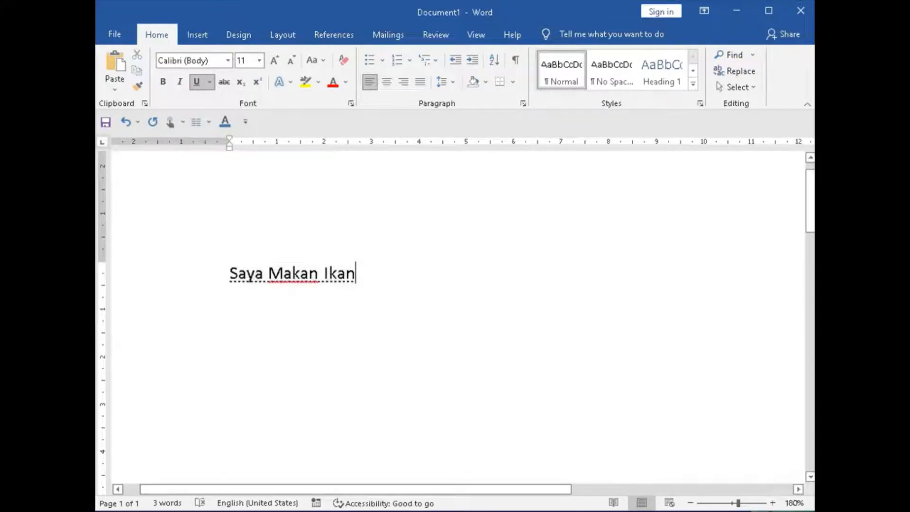
key("ctrl+z")
left_click(355, 274)
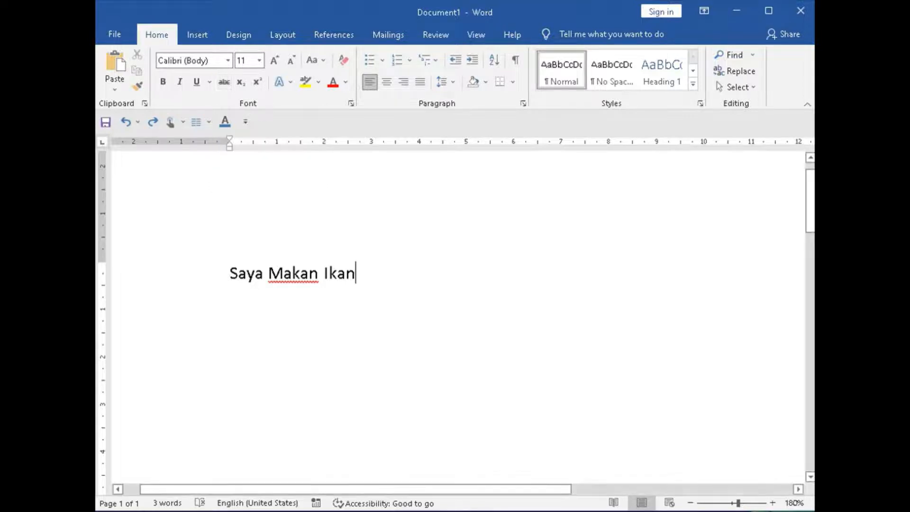
Apply strikethrough to the whole sentence "Saya Makan Ikan" and deselect it.
left_click_drag(230, 273, 366, 277)
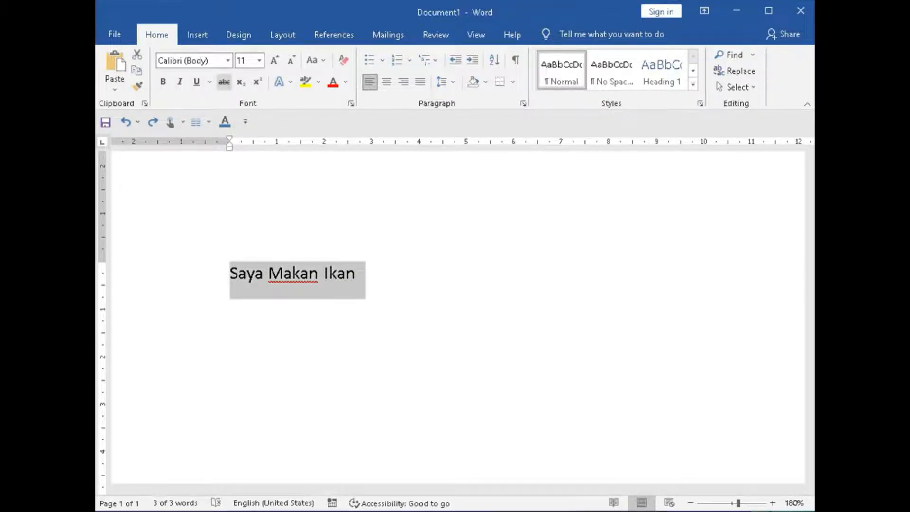
left_click(223, 82)
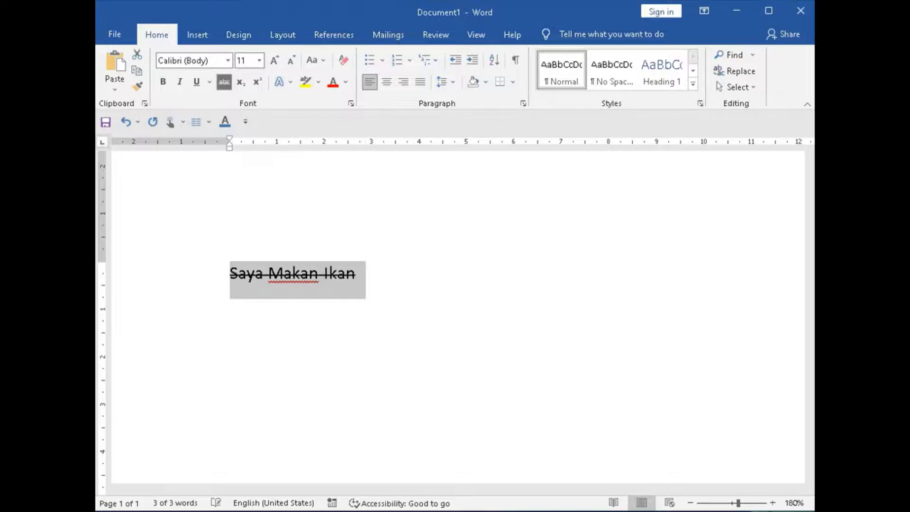
left_click(356, 274)
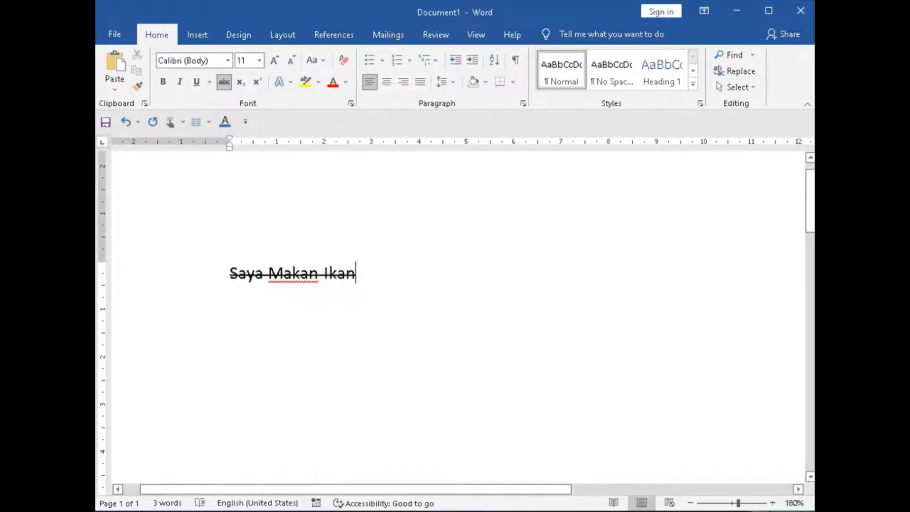
Read the description of the Strikethrough command, undo the strikethrough on the sentence and deselect it.
left_click(230, 273)
left_click(356, 274)
left_click(230, 273)
left_click(356, 273)
triple_click(292, 273)
left_click(230, 273)
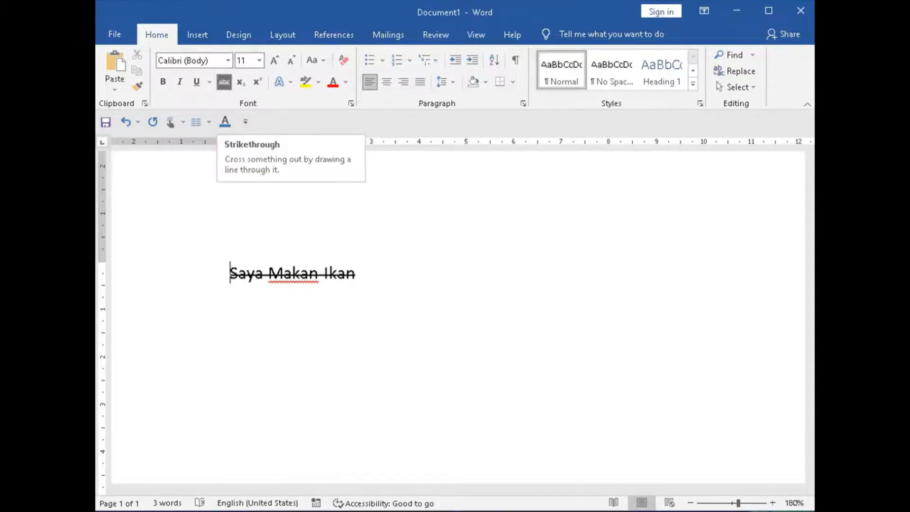
left_click(356, 273)
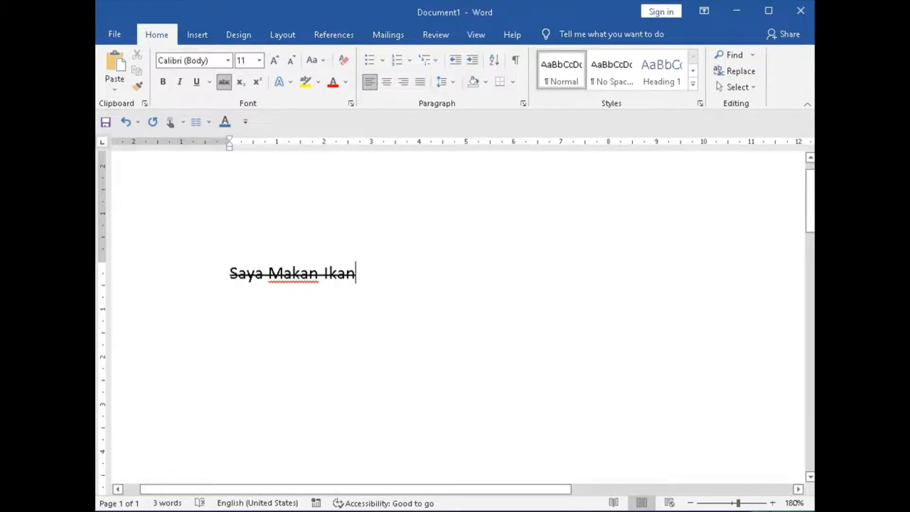
key("ctrl+z")
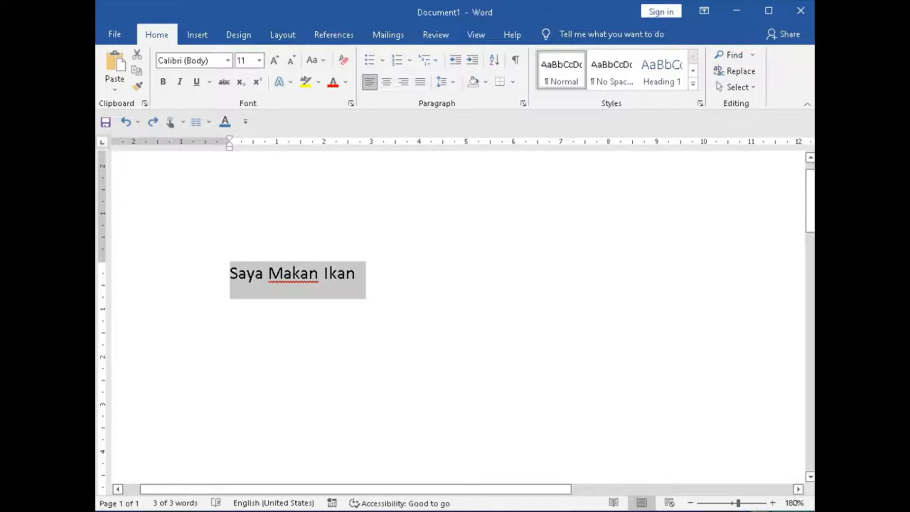
left_click(355, 273)
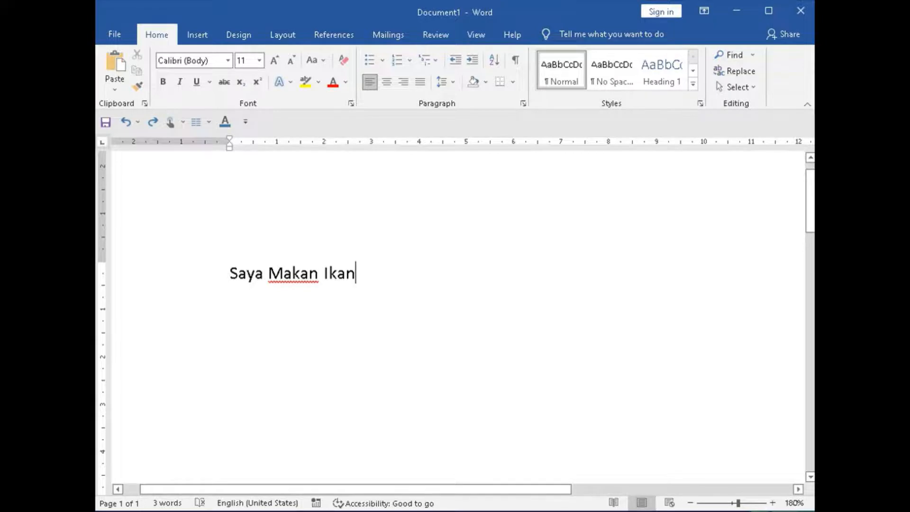
Format the whole sentence "Saya Makan Ikan" as subscript, and undo the subscript formatting.
left_click_drag(231, 274, 361, 276)
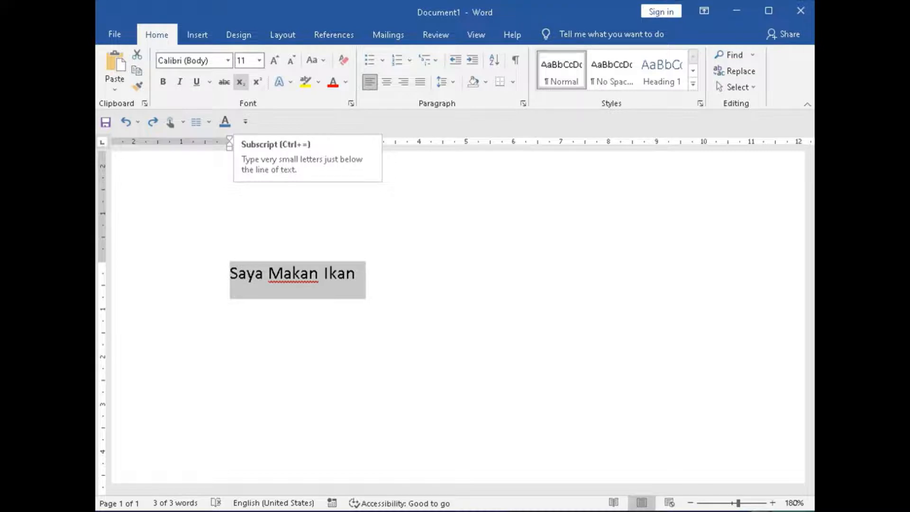
left_click(241, 81)
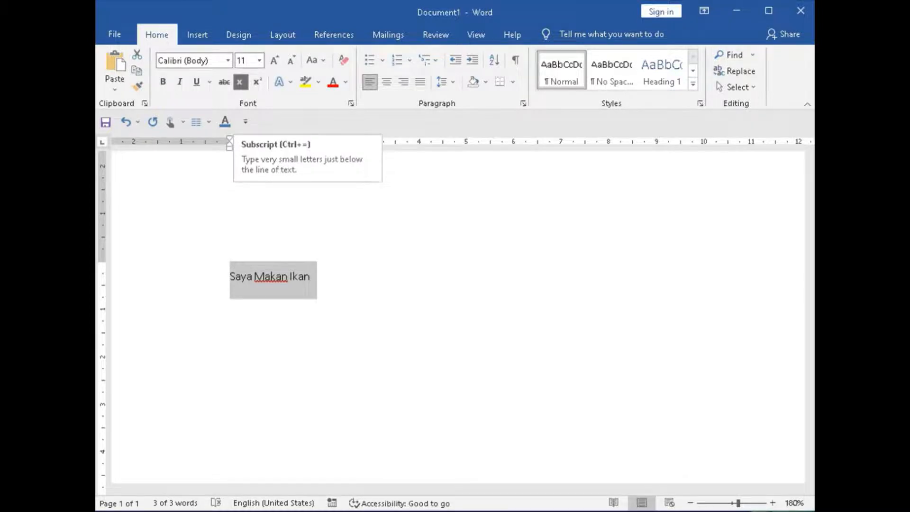
left_click(311, 277)
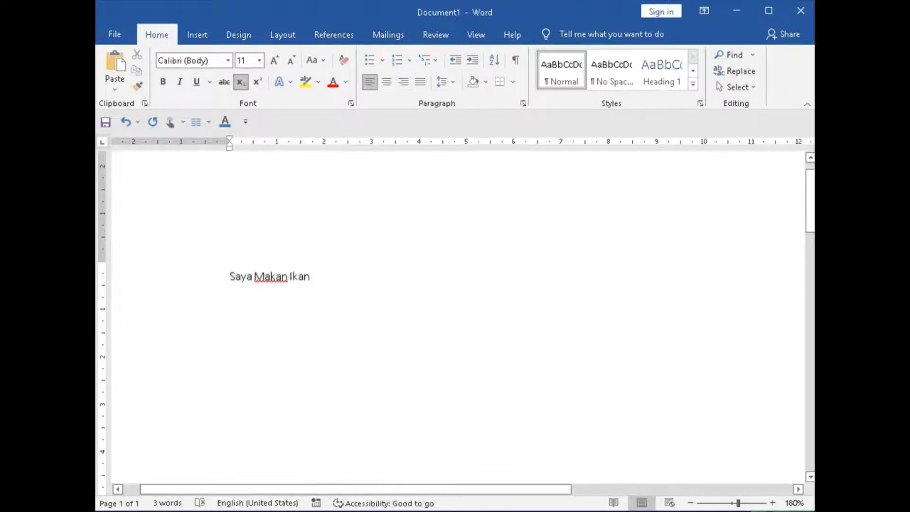
key("ctrl+z")
left_click(356, 273)
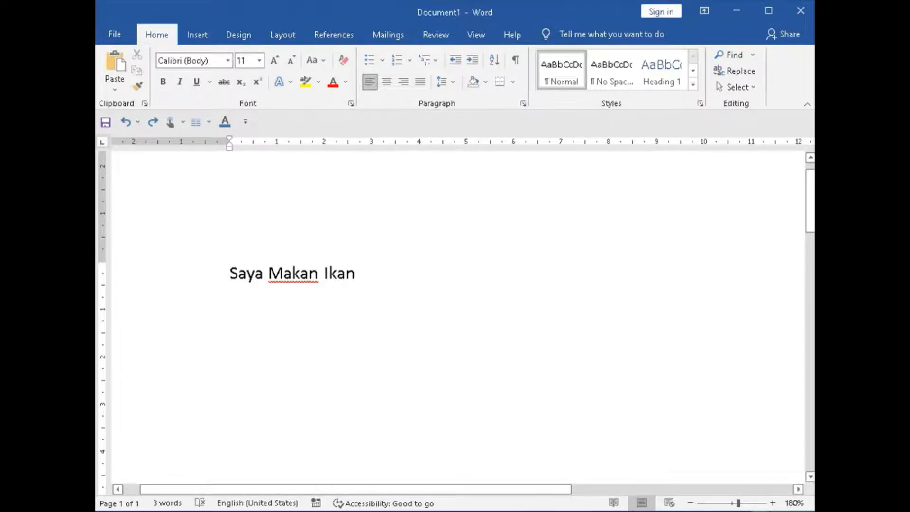
Format the whole sentence "Saya Makan Ikan" as superscript, and undo the superscript formatting.
left_click_drag(230, 274, 364, 277)
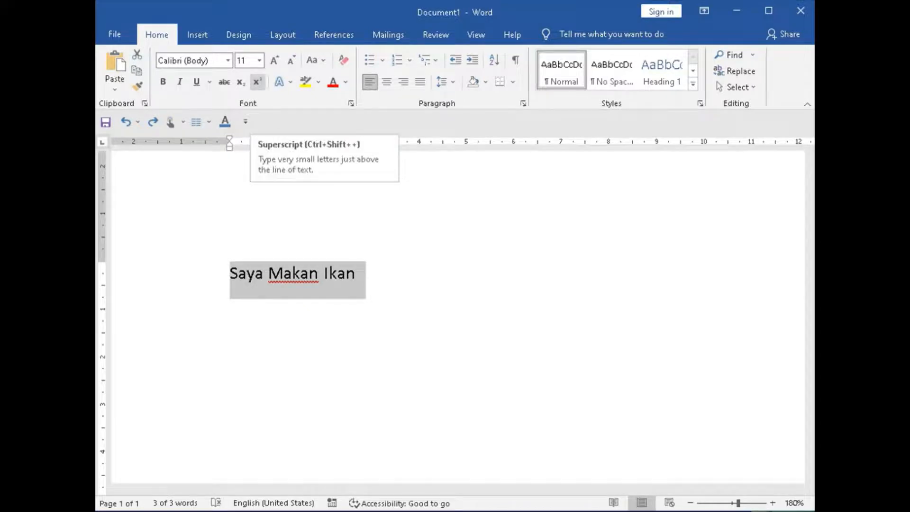
left_click(257, 83)
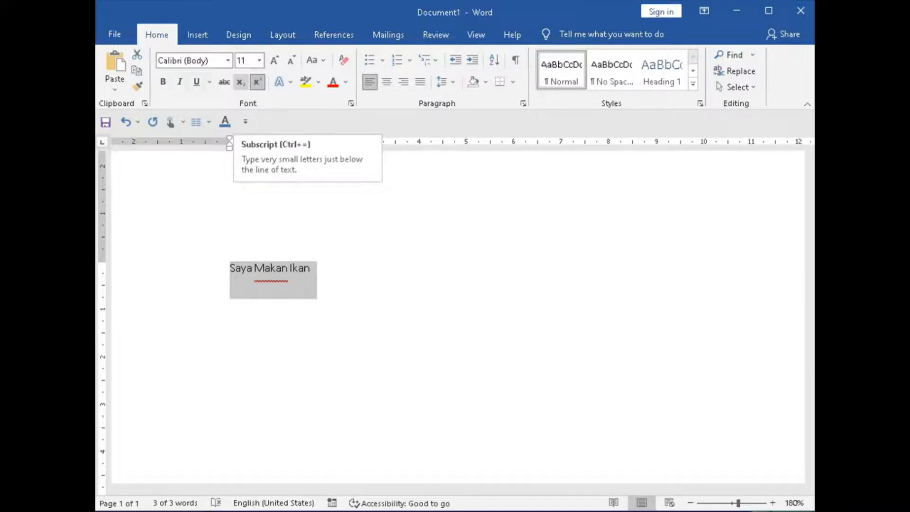
left_click(310, 268)
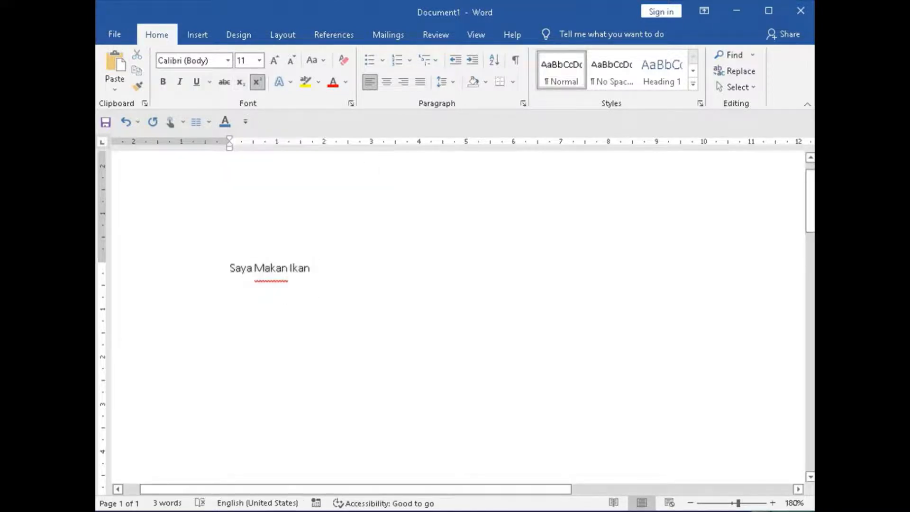
key("ctrl+z")
left_click(231, 309)
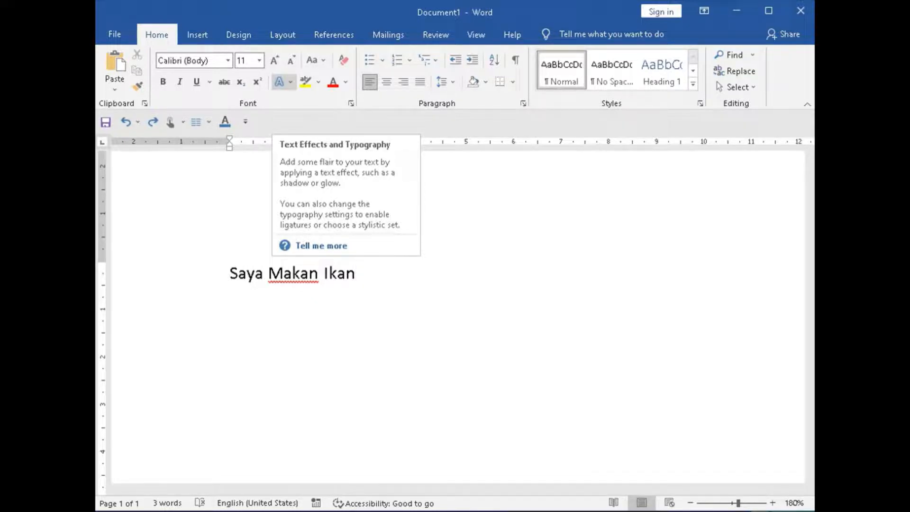
Insert three blank lines above the sentence "Saya Makan Ikan".
left_click(284, 81)
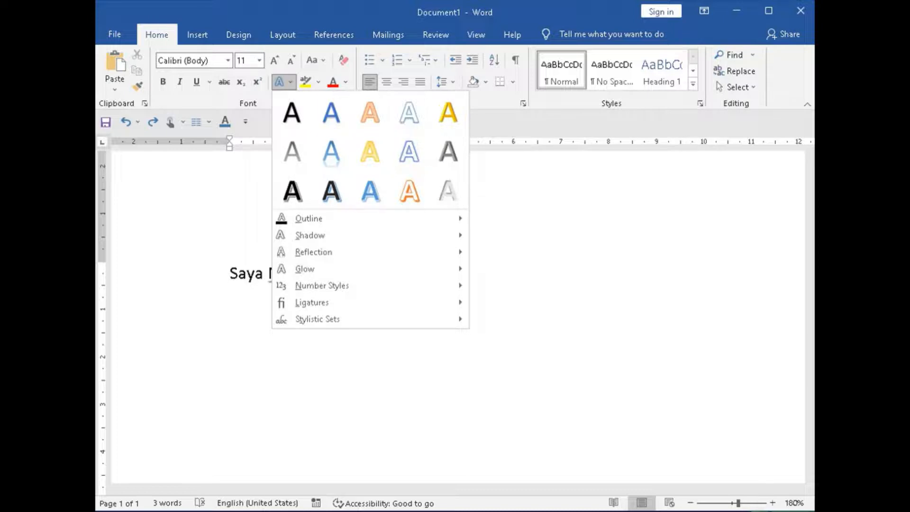
key("Escape")
left_click(230, 274)
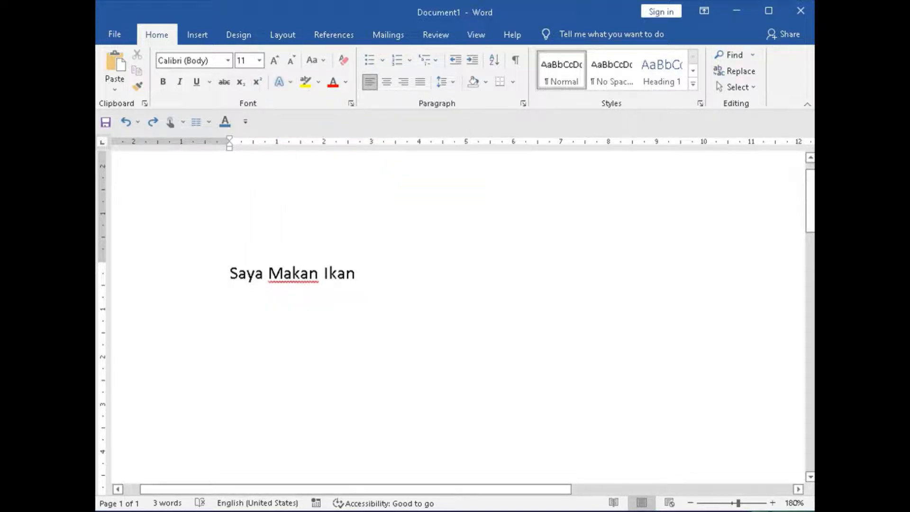
key("Return")
key("Return")
key("Return")
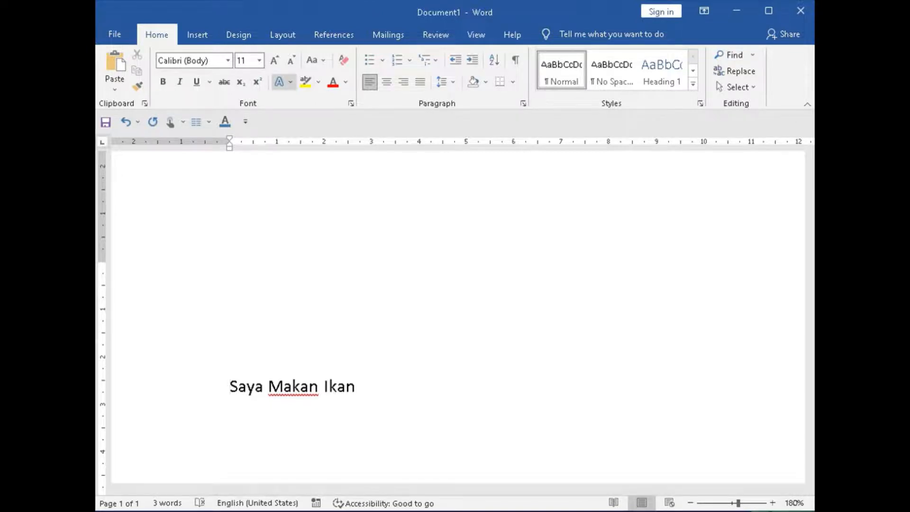
Preview the text effect presets and the Outline and Shadow options on the whole sentence "Saya Makan Ikan", without applying any, and deselect it.
left_click(284, 81)
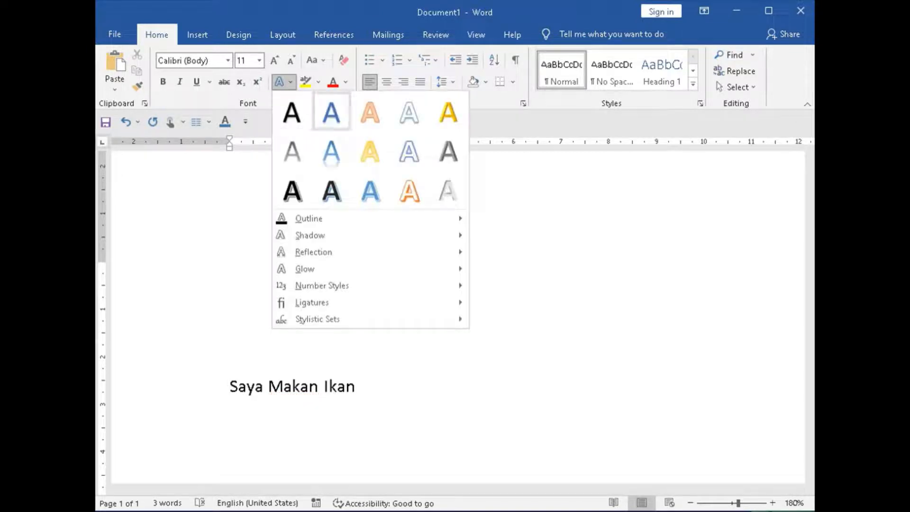
key("Escape")
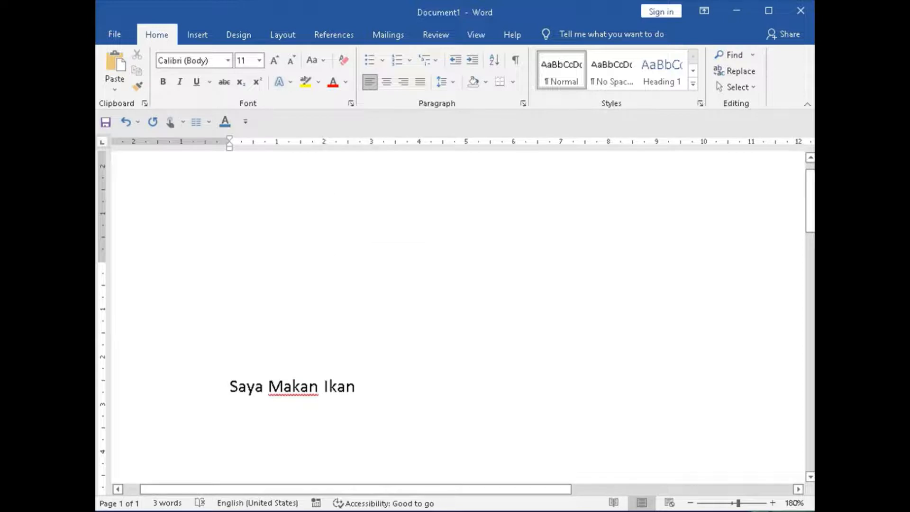
key("shift+Right")
key("shift+Right")
key("shift+Right")
key("shift+Right")
key("shift+Right")
key("shift+Right")
key("shift+Right")
key("shift+Right")
key("shift+Right")
key("shift+Right")
key("shift+Right")
key("shift+Right")
key("shift+Right")
key("shift+Right")
key("shift+Right")
key("shift+Right")
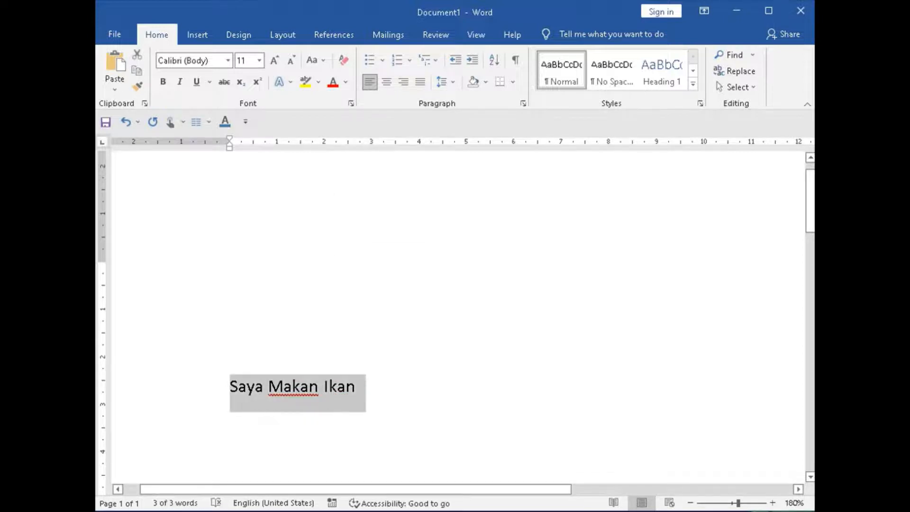
left_click(284, 82)
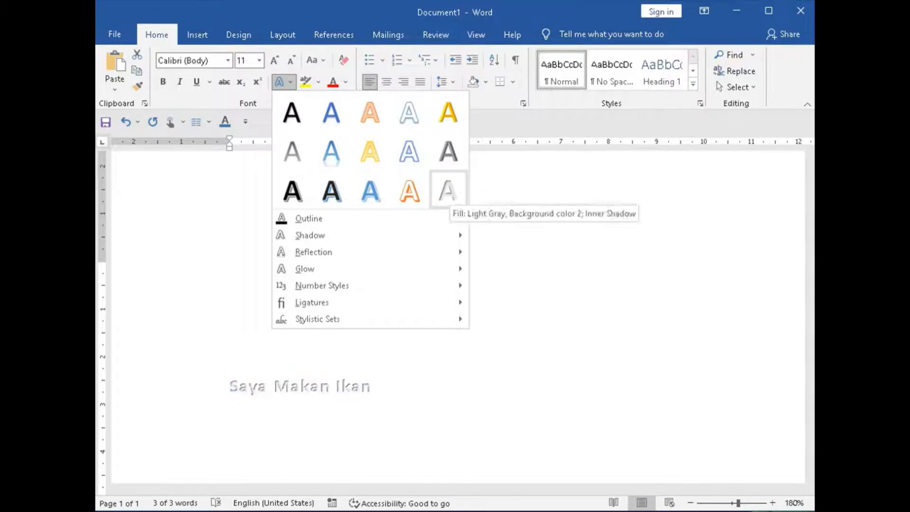
mouse_move(309, 218)
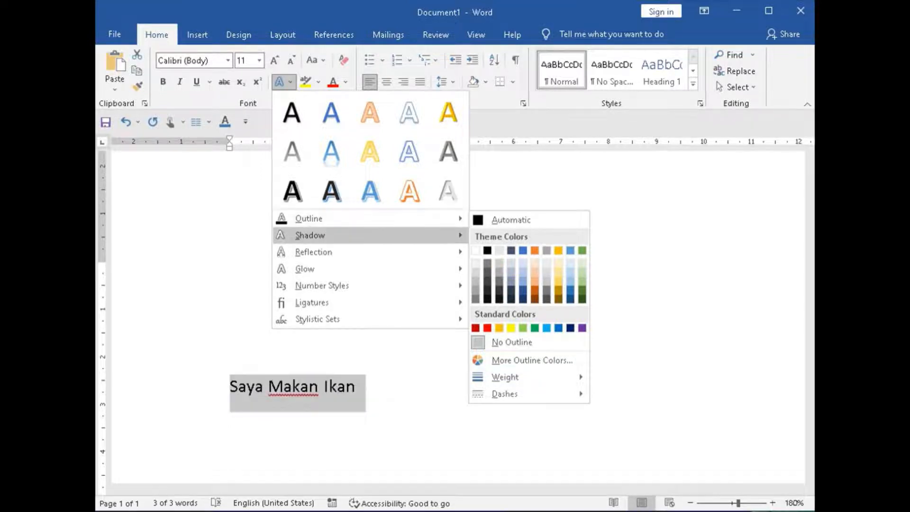
mouse_move(311, 236)
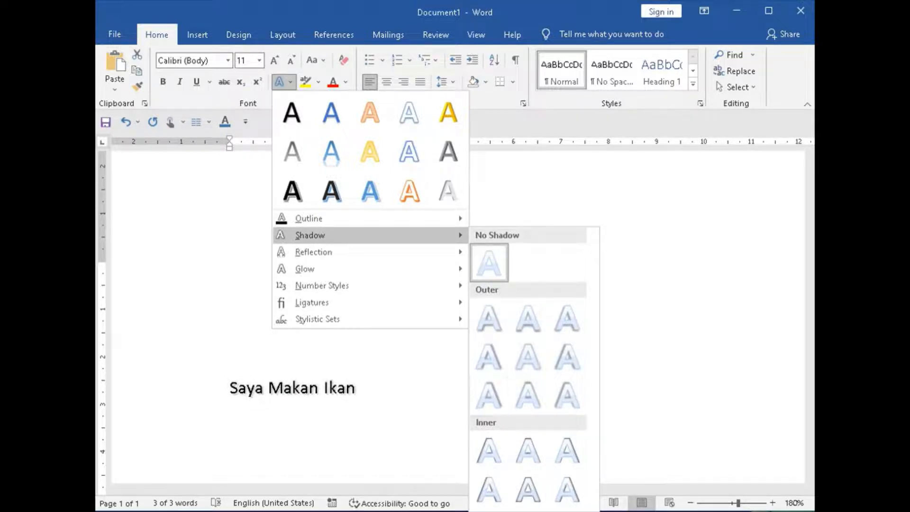
mouse_move(332, 252)
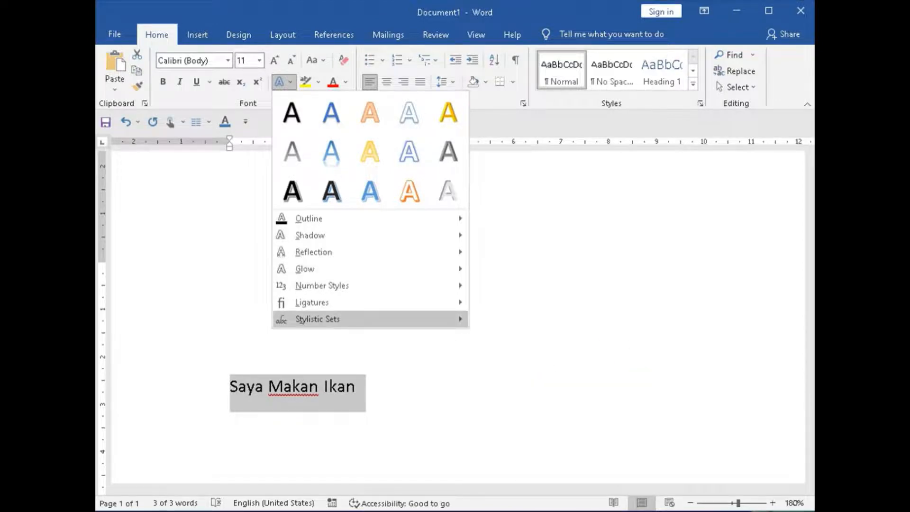
key("Escape")
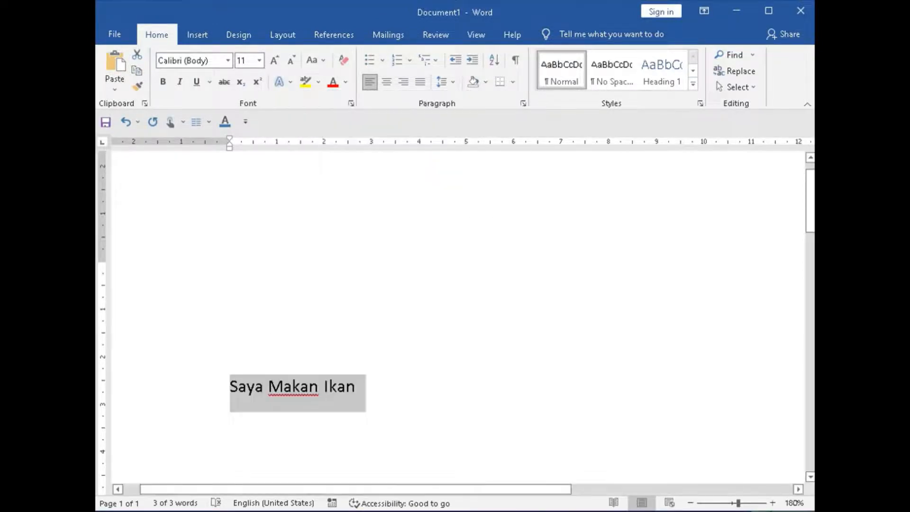
left_click(357, 387)
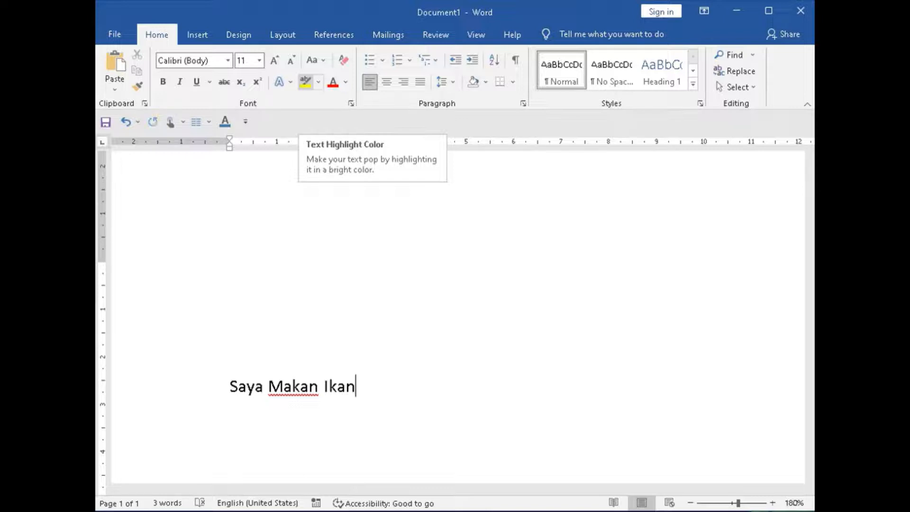
Preview the text highlight colours on the whole sentence "Saya Makan Ikan" without applying any.
left_click(318, 81)
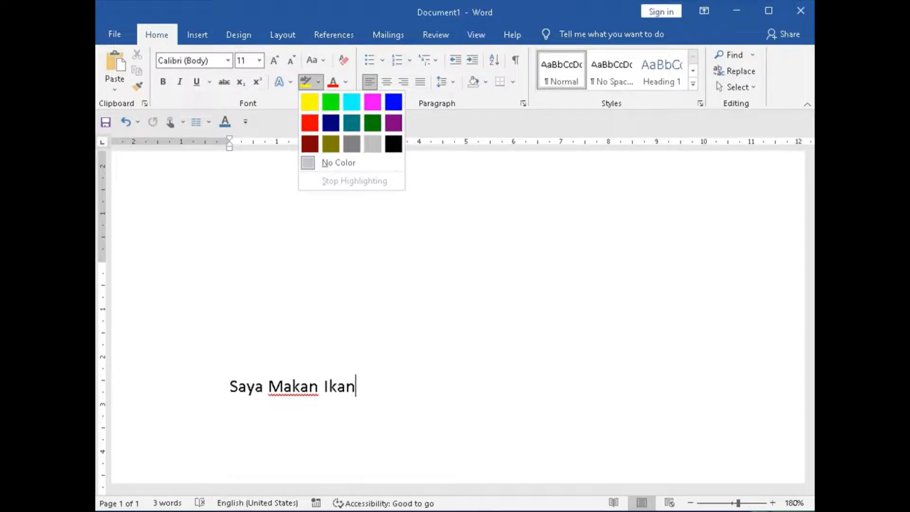
key("Escape")
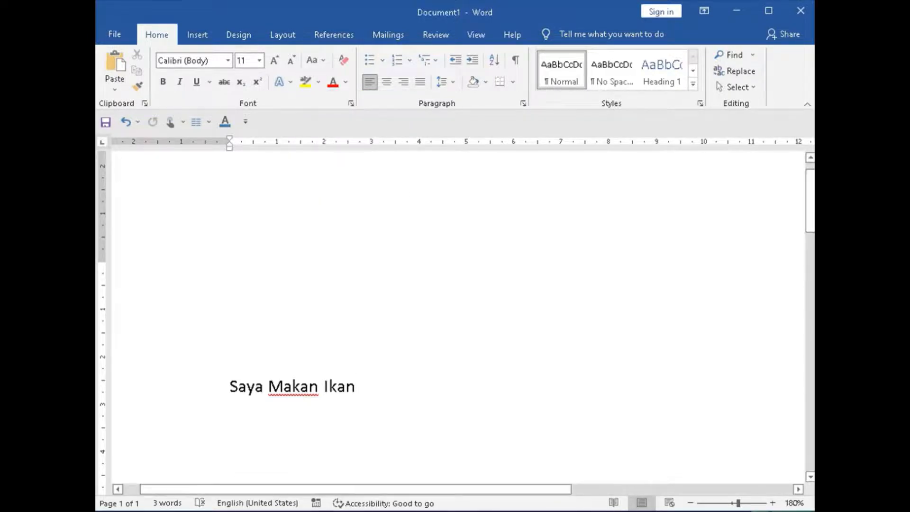
left_click_drag(230, 387, 360, 390)
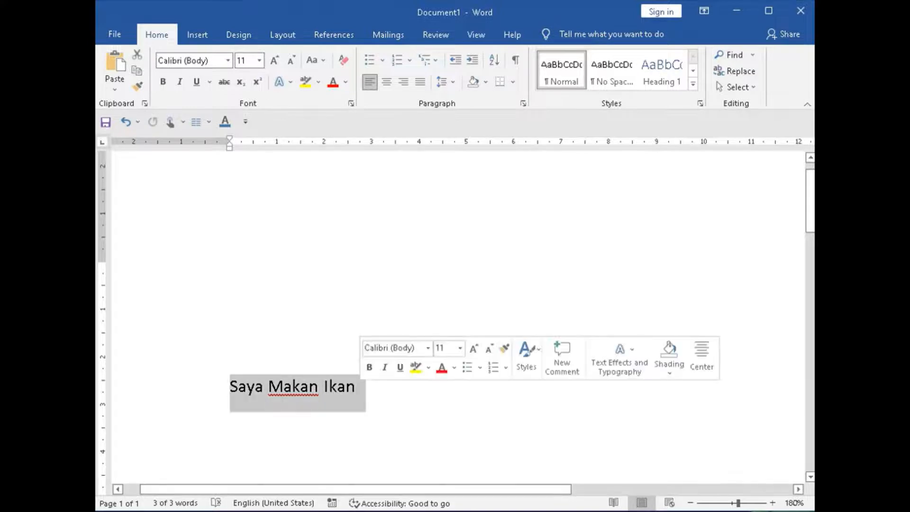
left_click(318, 82)
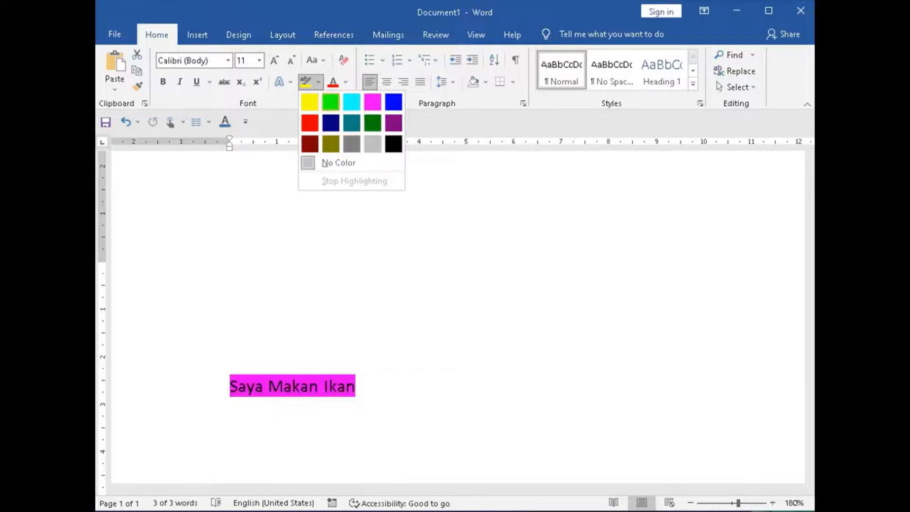
left_click(319, 82)
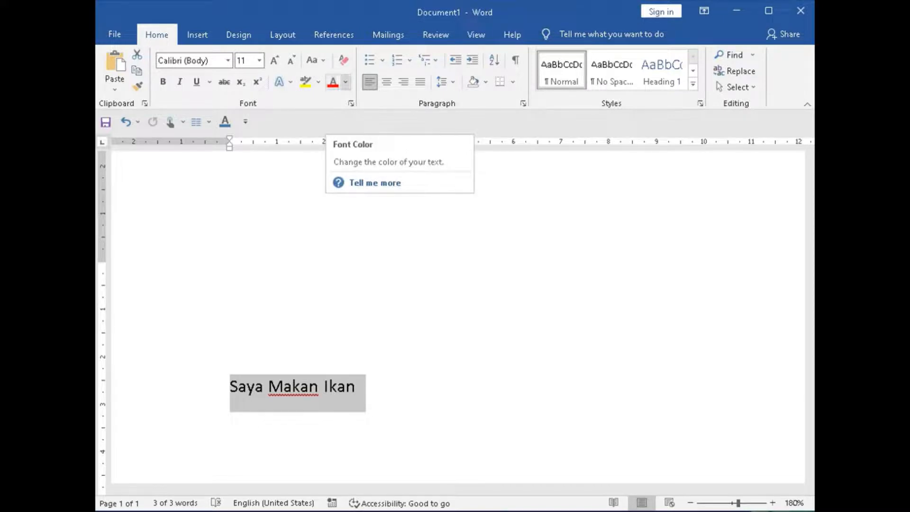
Preview the font colours on the selected sentence and close the palette without applying any.
left_click(345, 82)
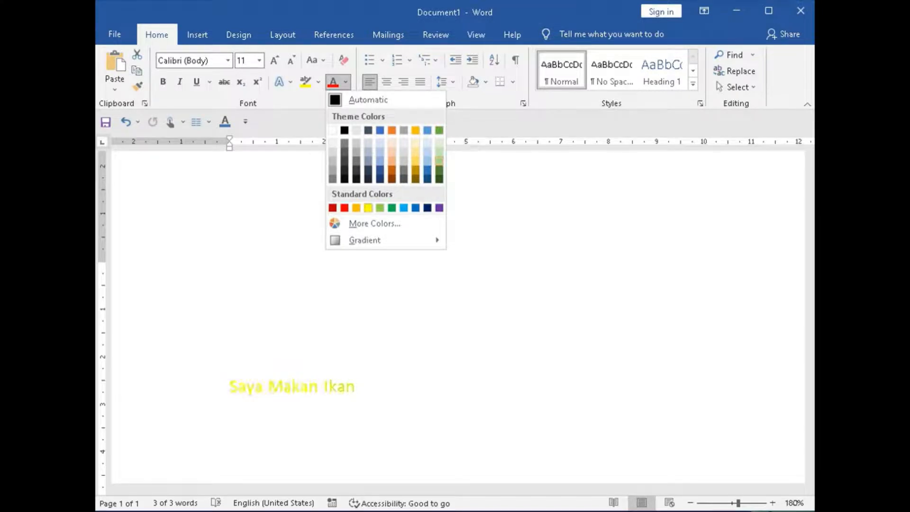
mouse_move(365, 240)
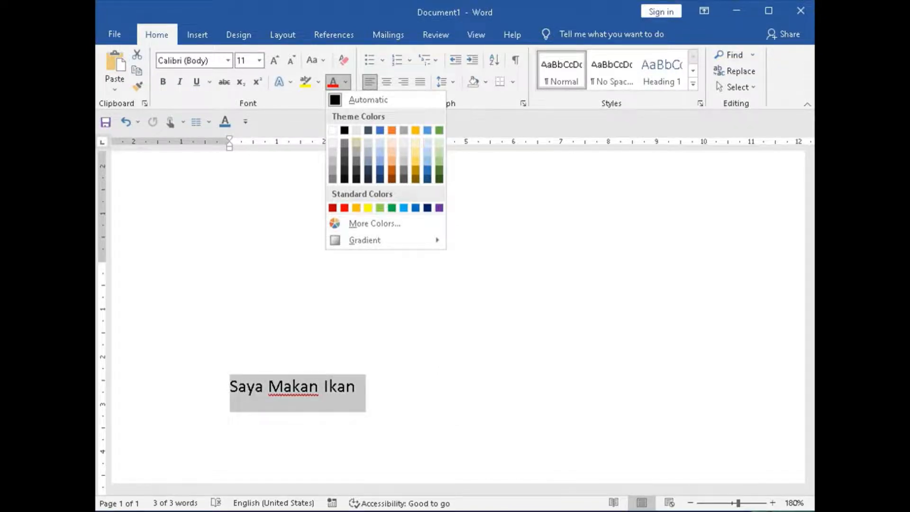
key("Escape")
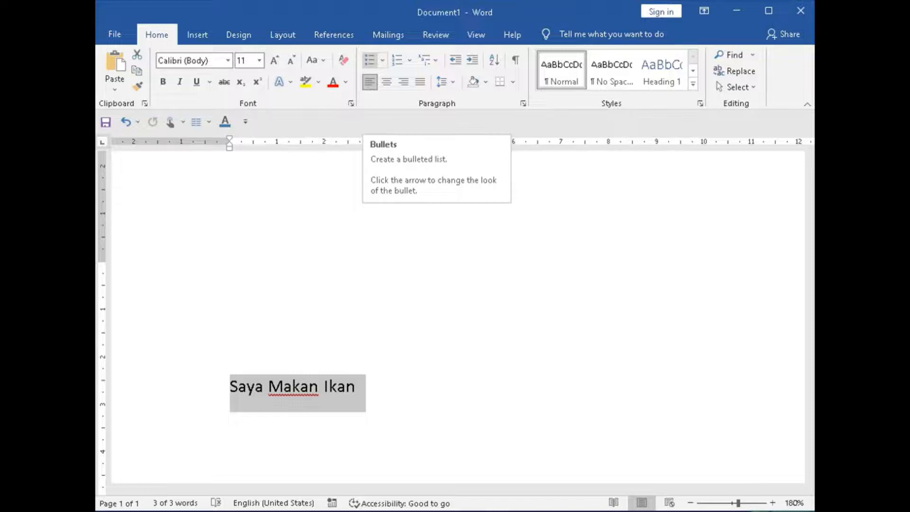
Undo the last change, place the cursor before "Saya" and look over the Bullet Library.
key("ctrl+z")
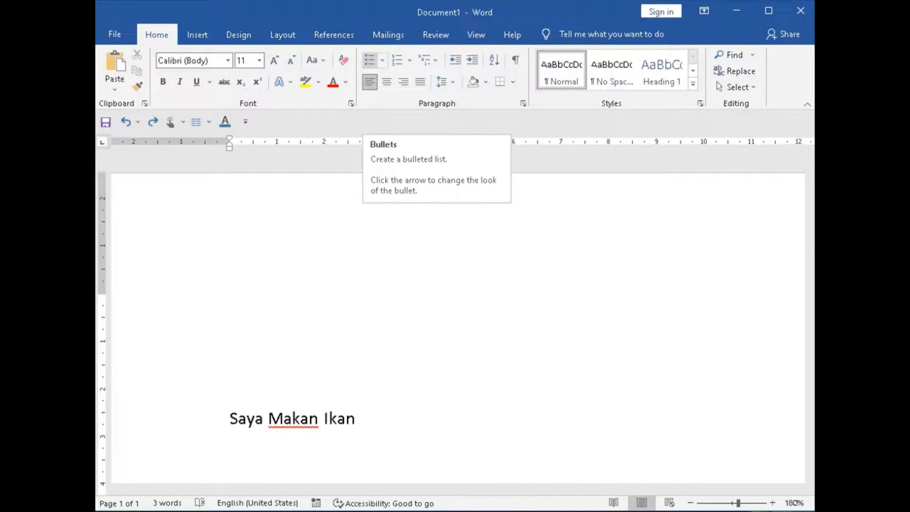
left_click(230, 417)
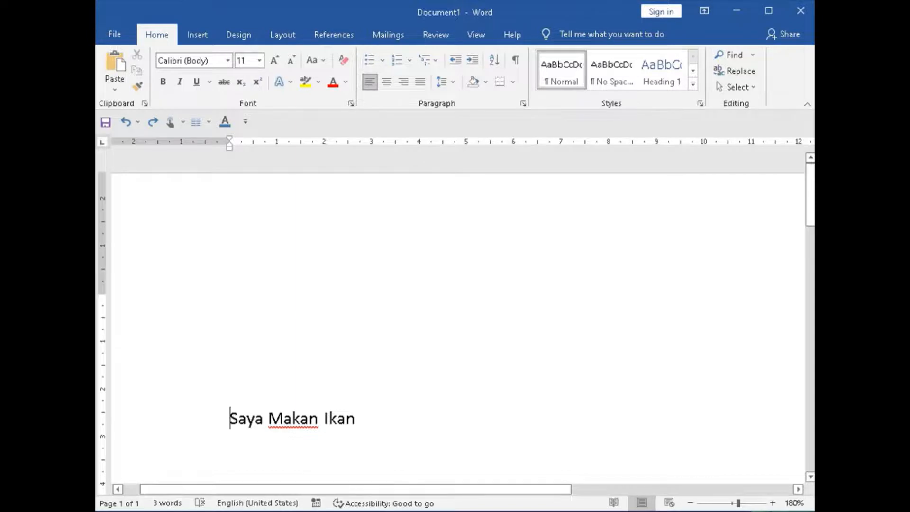
left_click(383, 60)
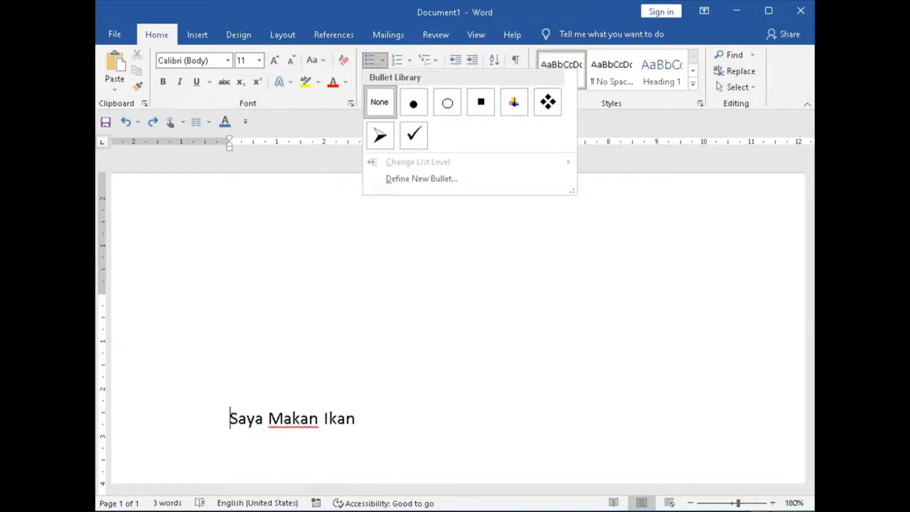
key("Escape")
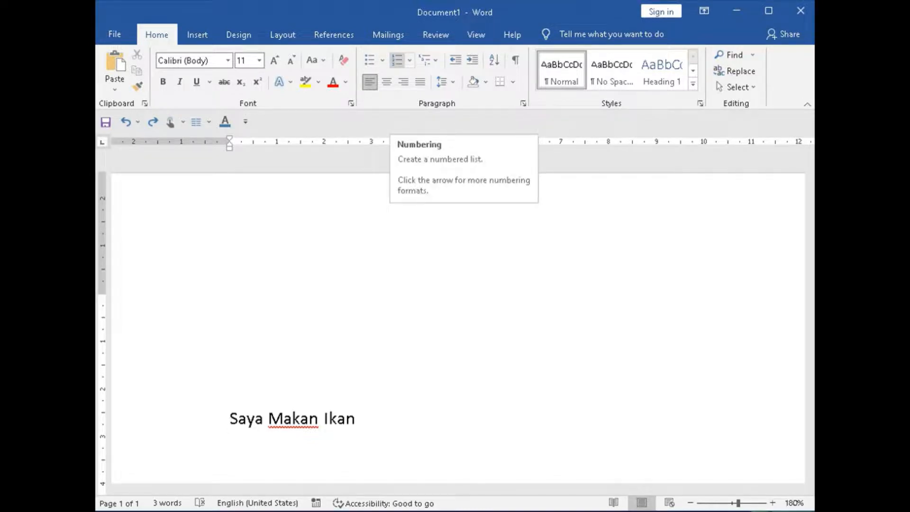
Look over the number formats offered in the Numbering Library.
left_click(410, 61)
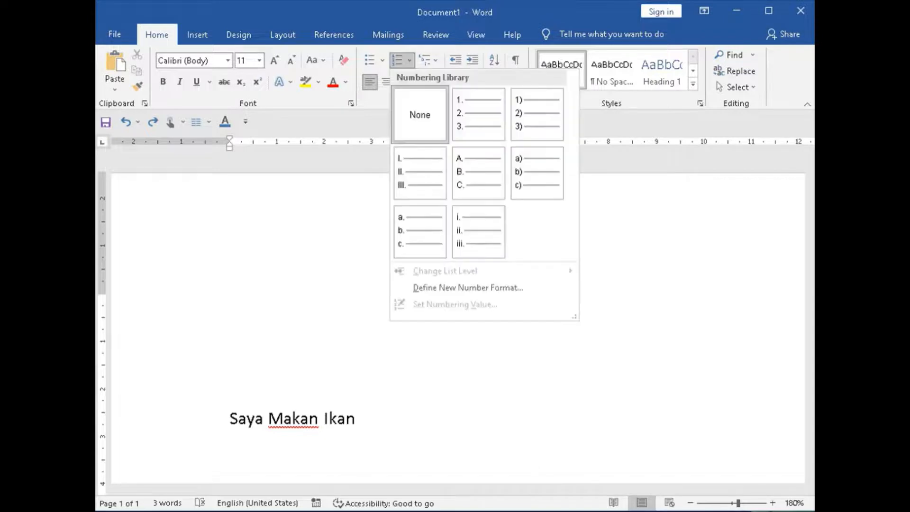
key("Escape")
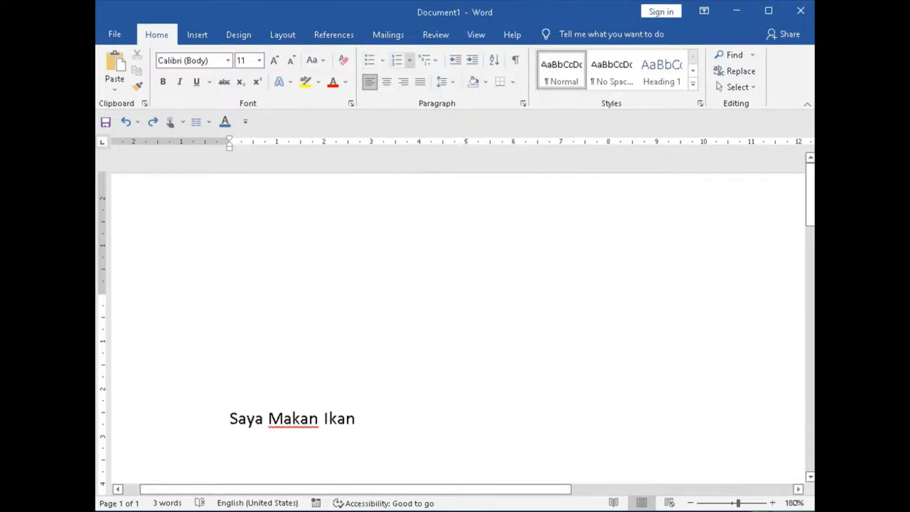
left_click(409, 60)
key("Escape")
left_click(410, 60)
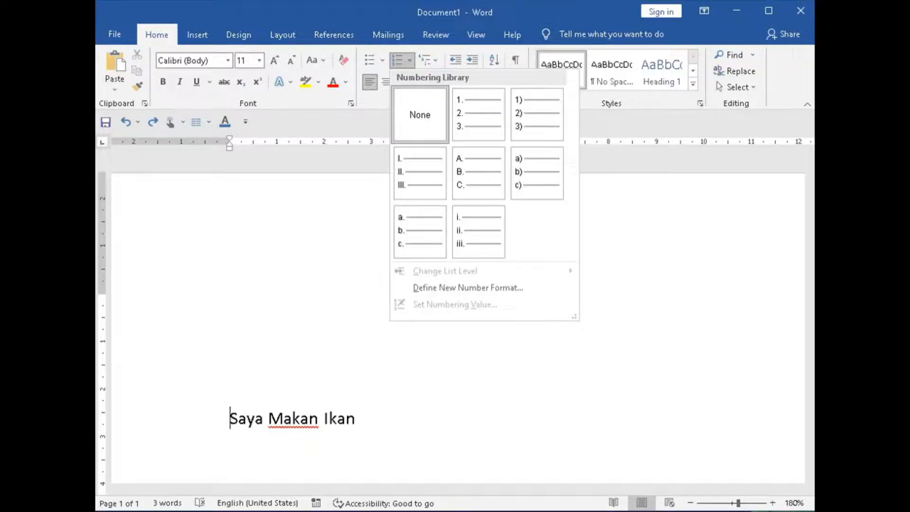
Number the sentence "Saya Makan Ikan" with the 1. 2. 3. format, and undo the numbering.
left_click(410, 60)
left_click(410, 60)
left_click(478, 114)
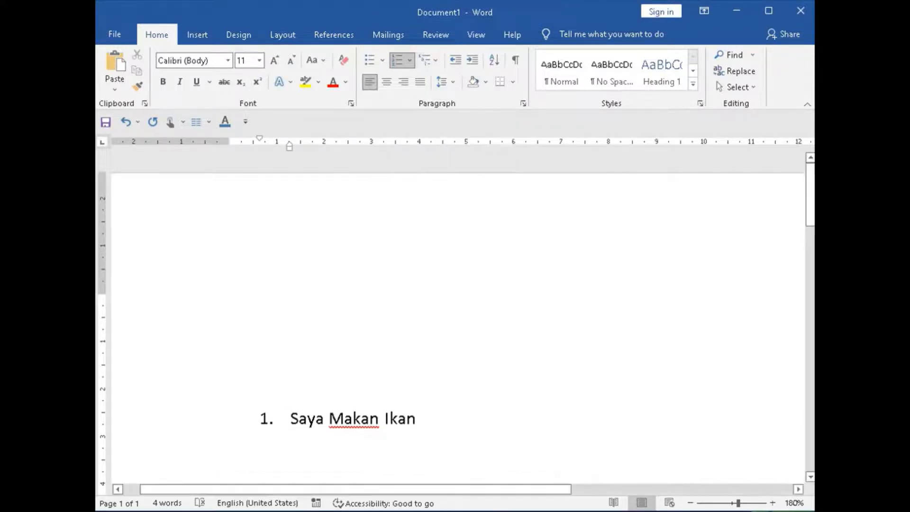
left_click(418, 419)
key("ctrl+z")
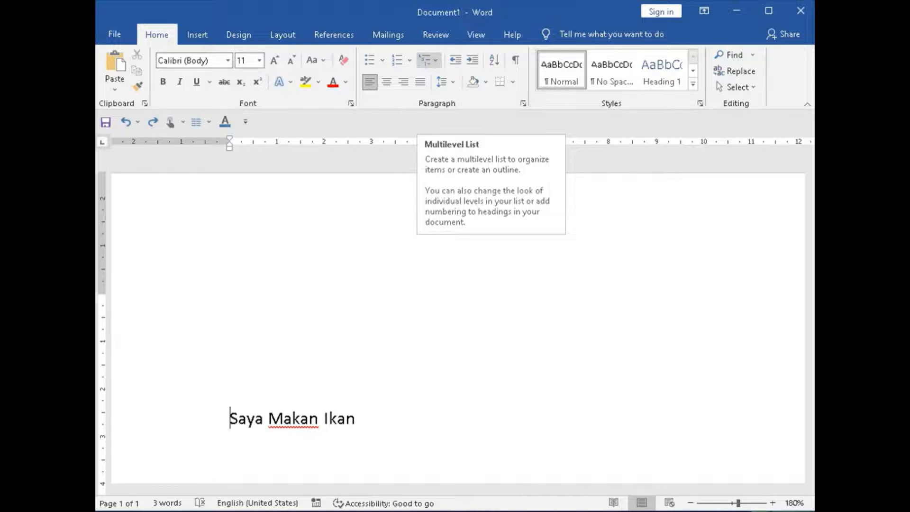
type("9")
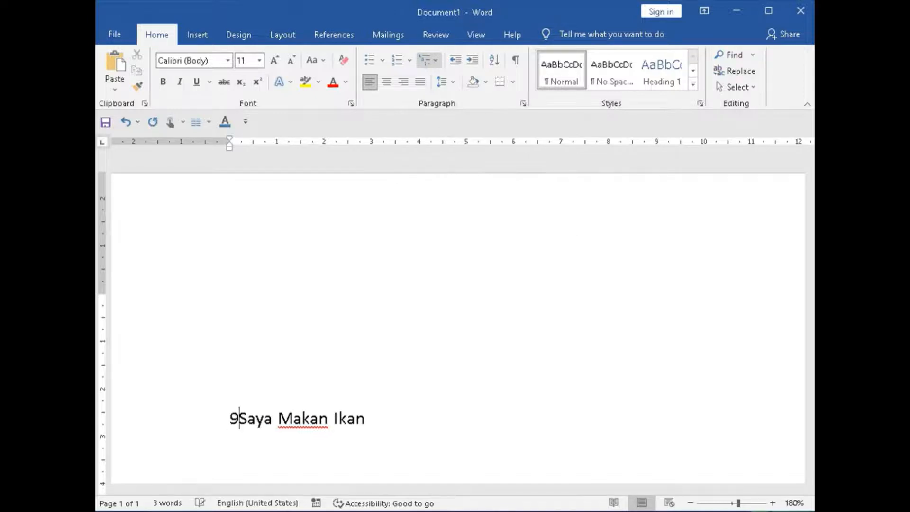
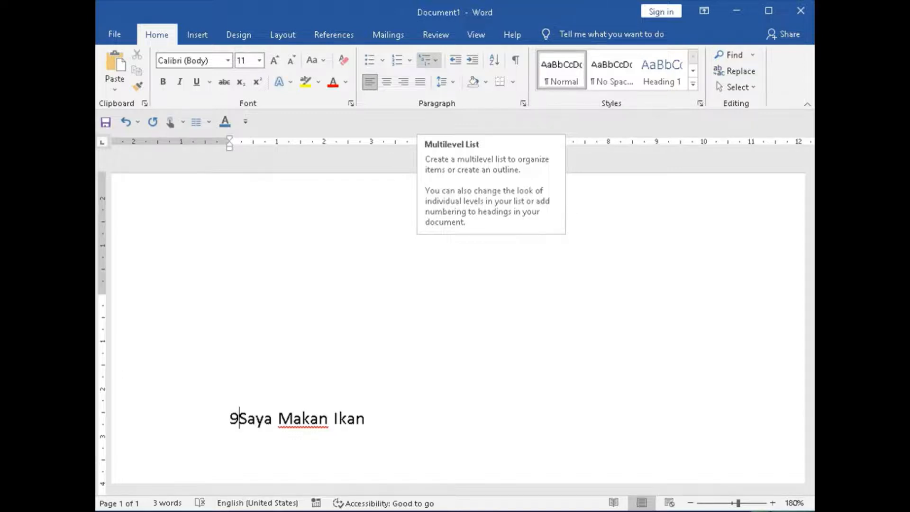
key("BackSpace")
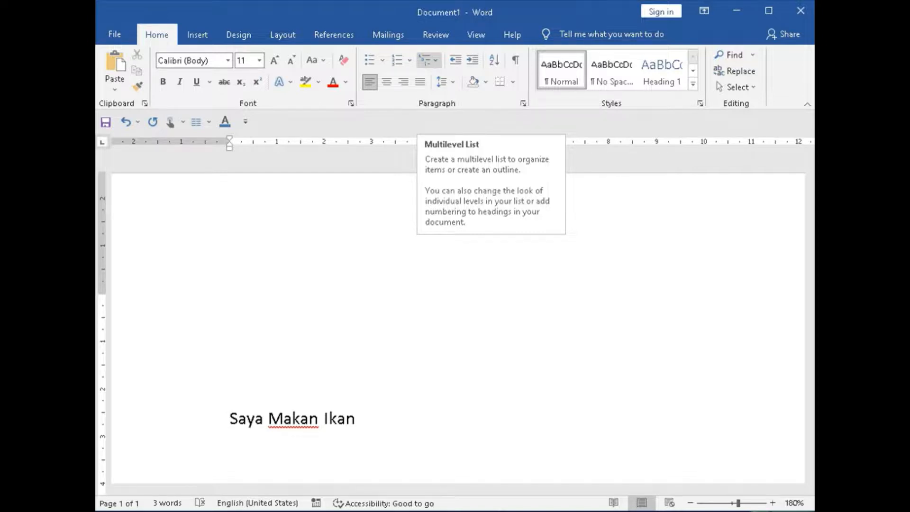
key("ctrl+z")
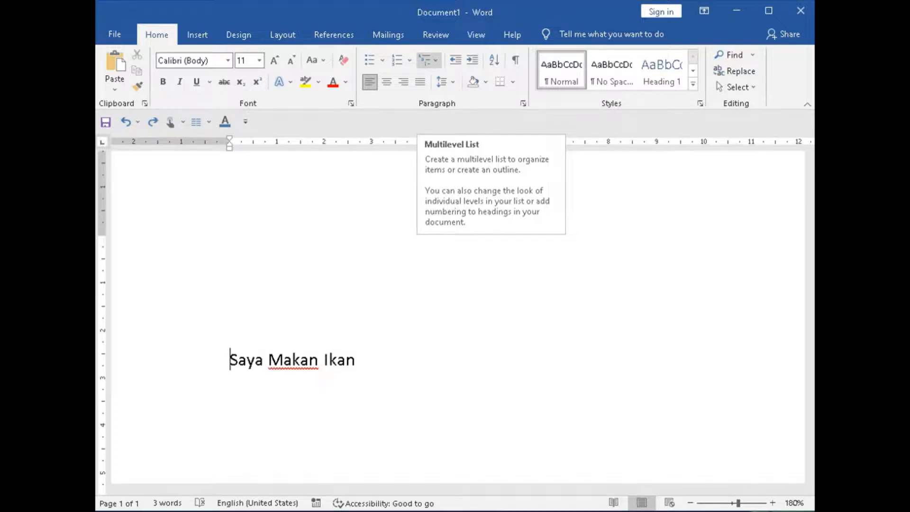
Apply the multilevel list format 1) a) i) to the sentence "Saya Makan Ikan".
left_click(428, 59)
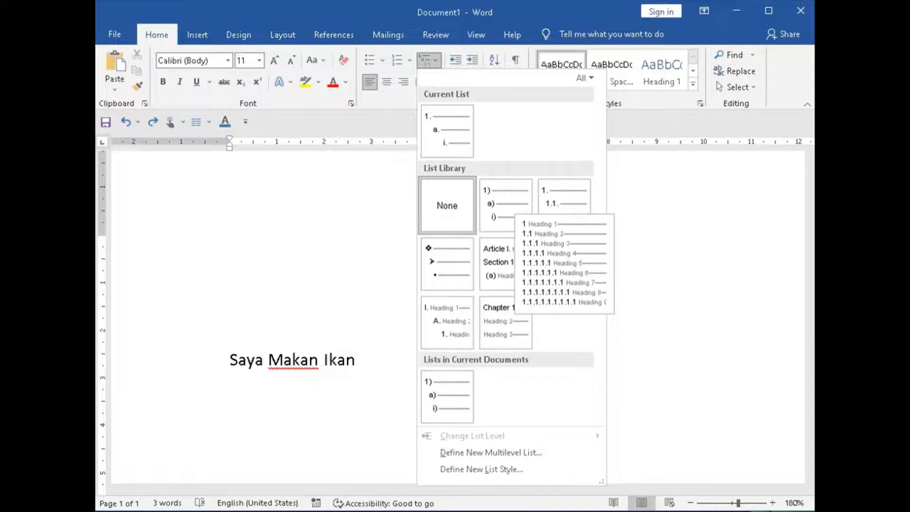
left_click(503, 204)
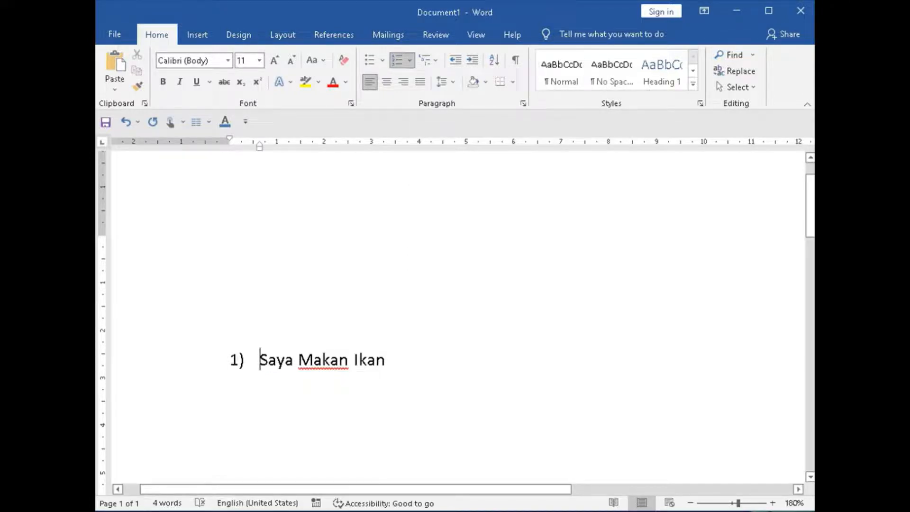
Apply the Chapter 1 heading multilevel list to the sentence "Saya Makan Ikan", and undo it.
left_click(430, 59)
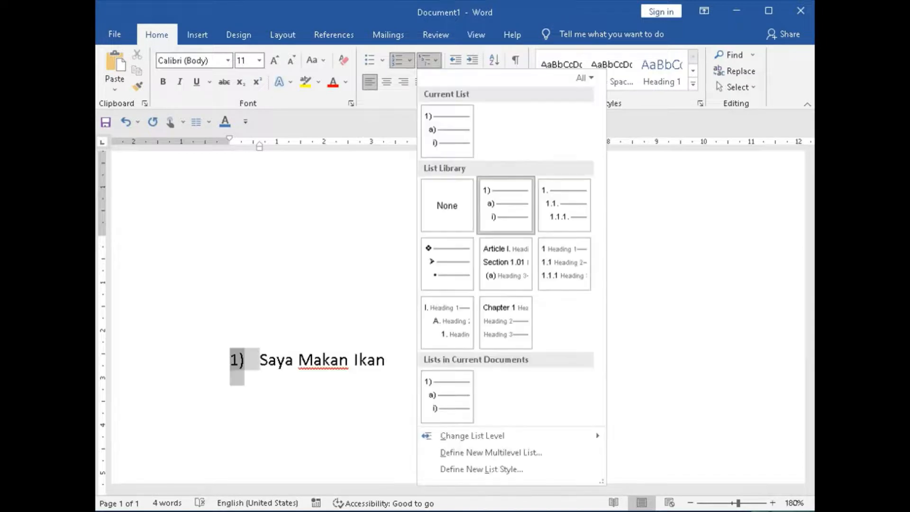
left_click(505, 318)
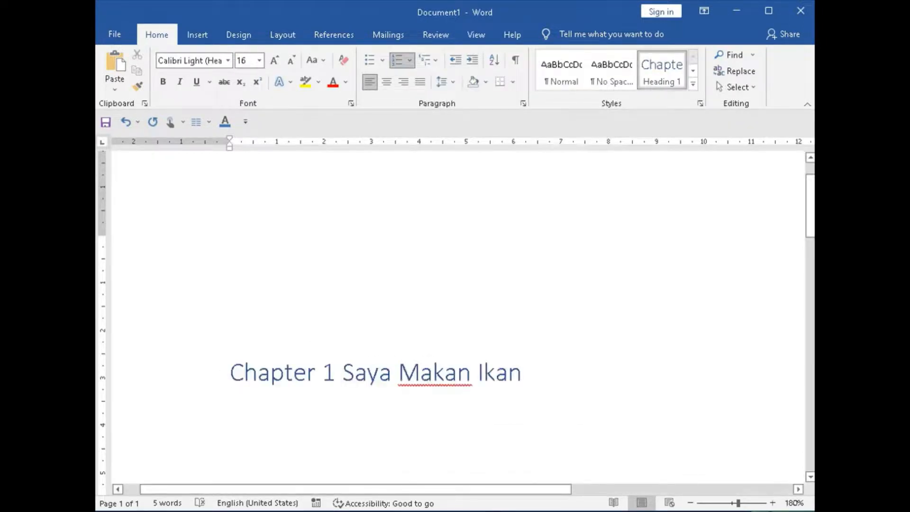
left_click(524, 373)
key("ctrl+z")
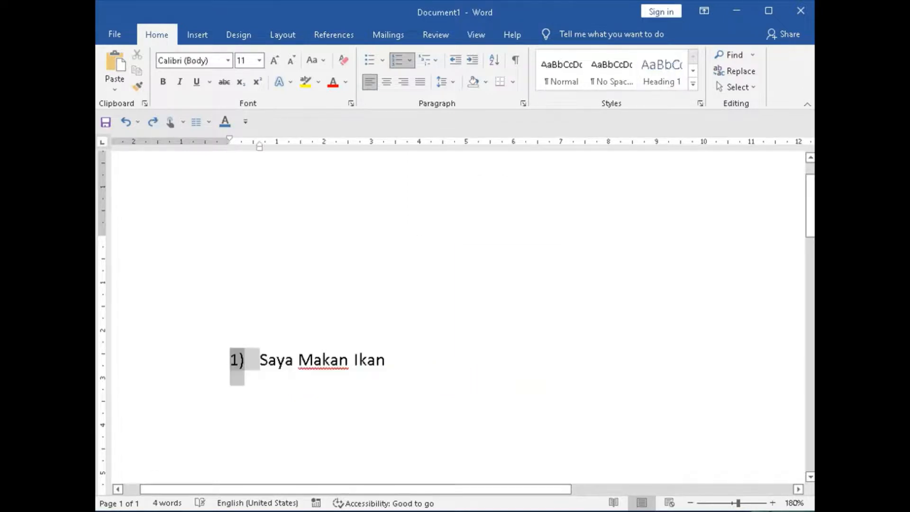
Undo the 1) a) i) multilevel list and delete one blank line above the sentence "Saya Makan Ikan".
key("ctrl+z")
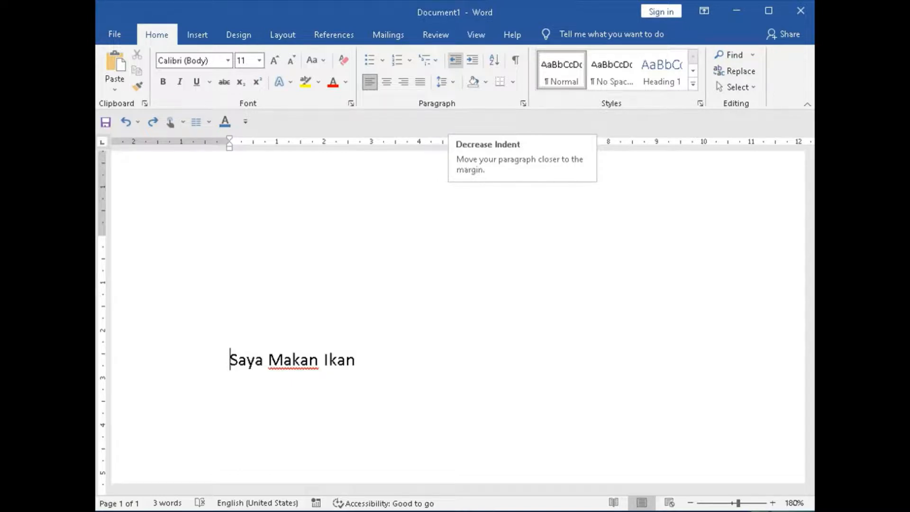
key("BackSpace")
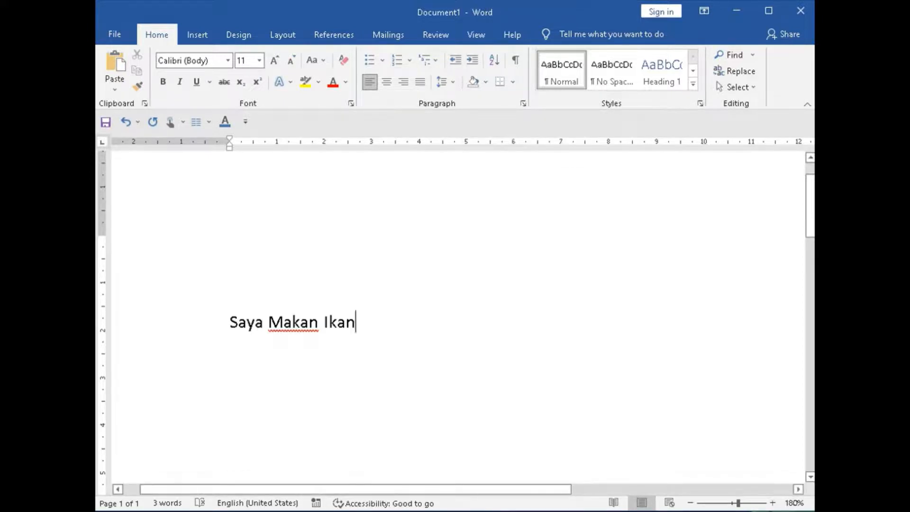
Push the sentence "Saya Makan Ikan" to about the 3 cm ruler mark with spaces, and try decreasing its indent before and after the shift.
left_click_drag(230, 322, 365, 327)
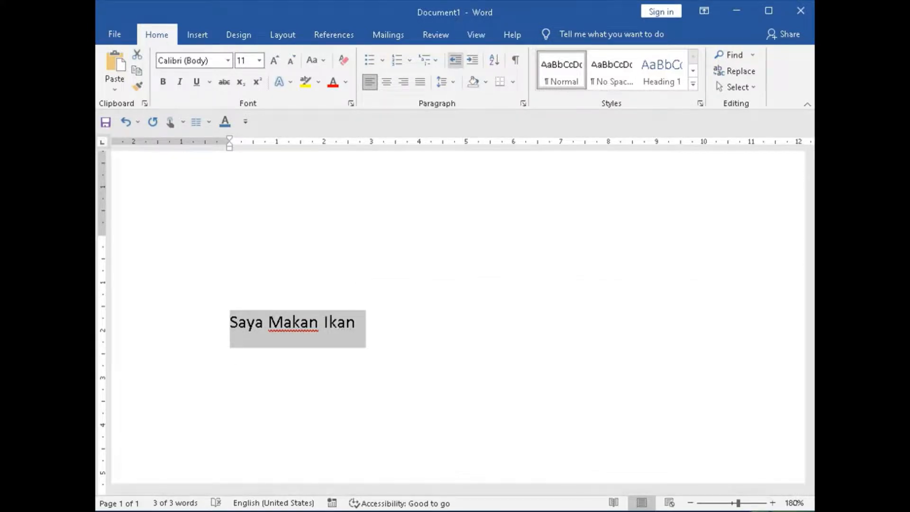
left_click(455, 59)
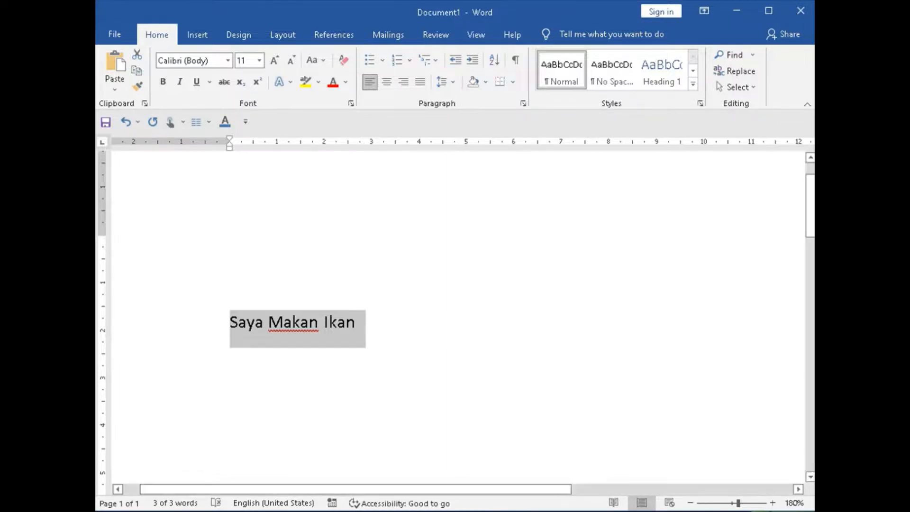
left_click(230, 322)
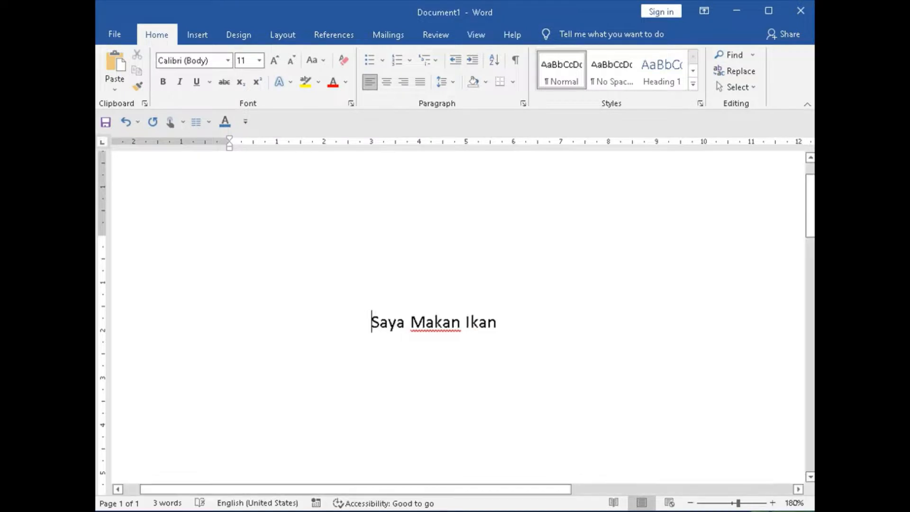
left_click_drag(372, 323, 504, 324)
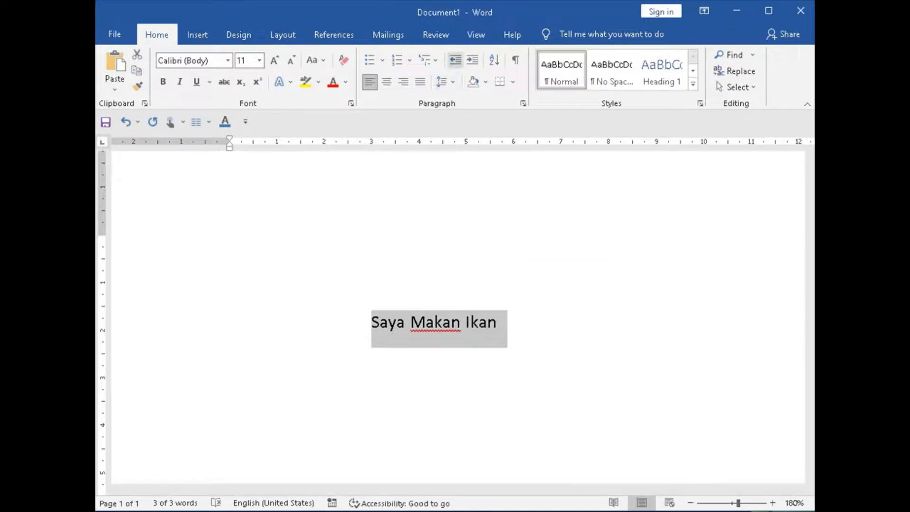
left_click(455, 60)
left_click(456, 59)
left_click(455, 60)
left_click(455, 60)
left_click(456, 59)
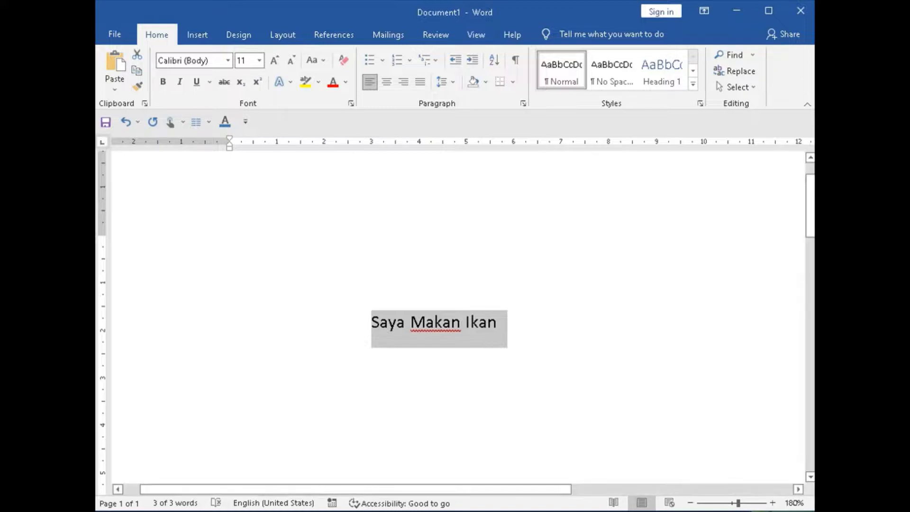
Add more space before "Saya" to shift the sentence further from the margin, and undo the added space.
left_click(397, 322)
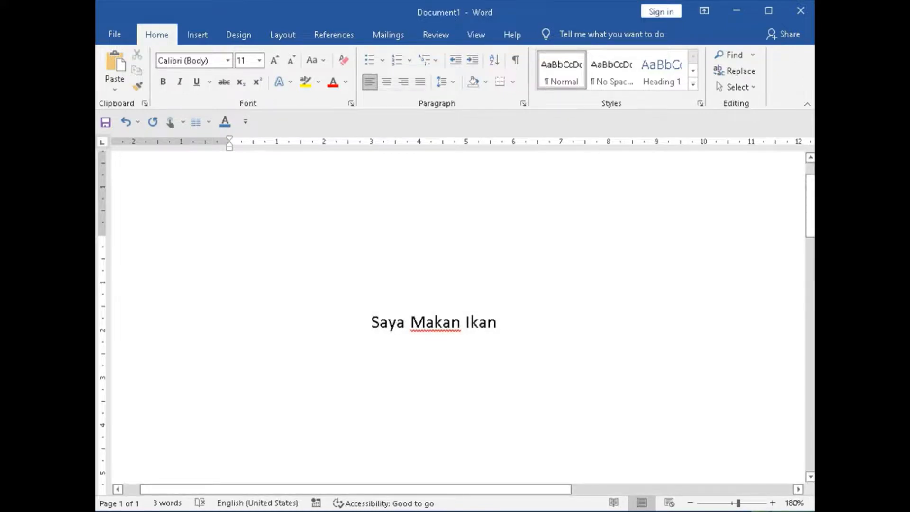
key("Home")
key("Tab")
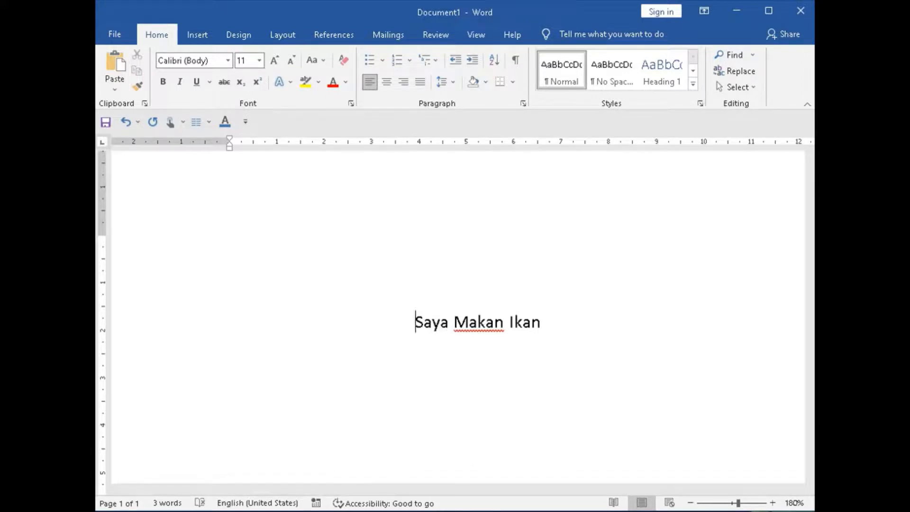
key("ctrl+z")
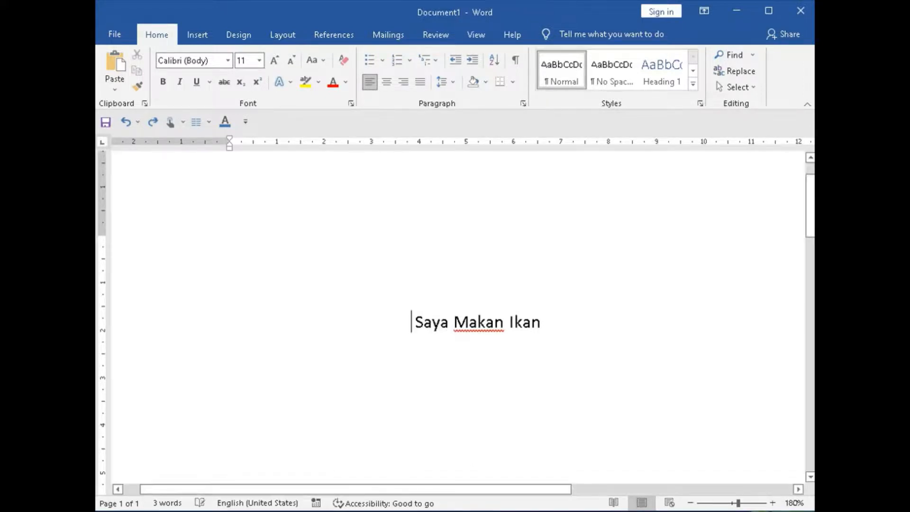
key("ctrl+z")
Select the sentence "Saya Makan Ikan" and set its alignment to Justify.
key("ctrl+a")
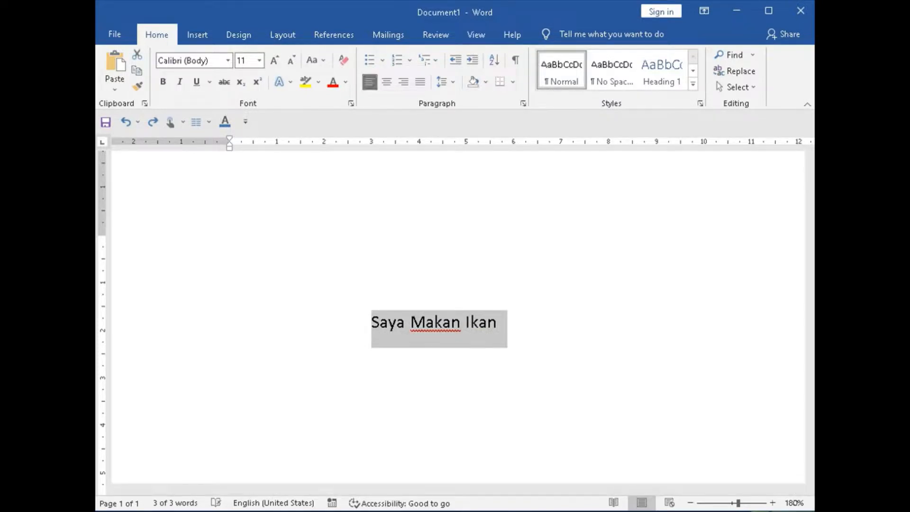
key("ctrl+j")
key("Left")
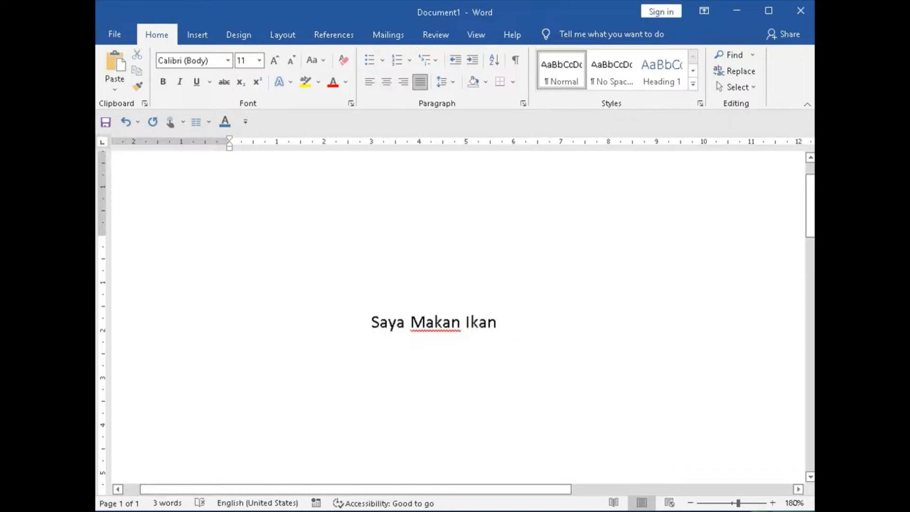
Delete all the spaces before "Saya" and one blank line above the sentence.
key("BackSpace")
key("BackSpace")
key("BackSpace")
key("BackSpace")
key("BackSpace")
key("BackSpace")
key("BackSpace")
key("BackSpace")
key("BackSpace")
key("BackSpace")
key("BackSpace")
key("BackSpace")
key("BackSpace")
key("BackSpace")
key("BackSpace")
key("BackSpace")
key("BackSpace")
key("BackSpace")
key("BackSpace")
key("BackSpace")
key("BackSpace")
key("BackSpace")
key("BackSpace")
key("BackSpace")
key("BackSpace")
key("BackSpace")
key("BackSpace")
key("BackSpace")
key("BackSpace")
key("BackSpace")
key("BackSpace")
key("BackSpace")
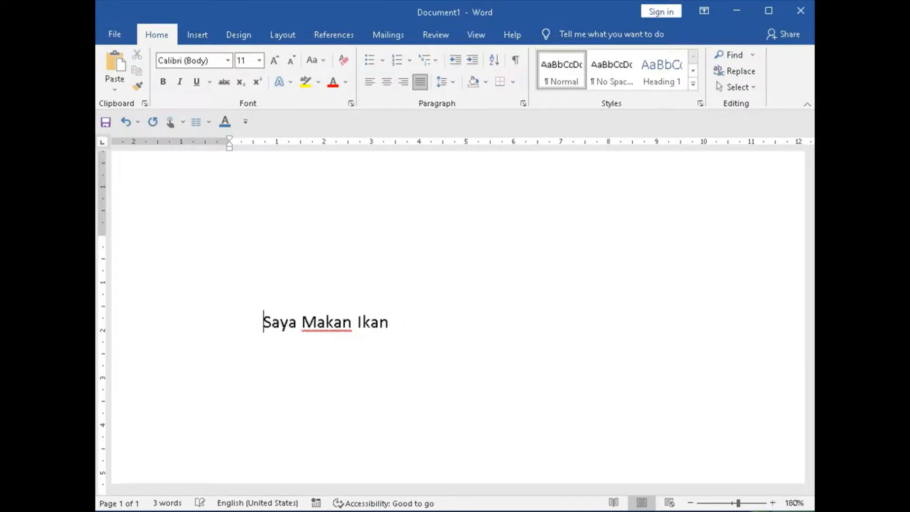
key("BackSpace")
key("BackSpace")
key("BackSpace")
key("BackSpace")
key("BackSpace")
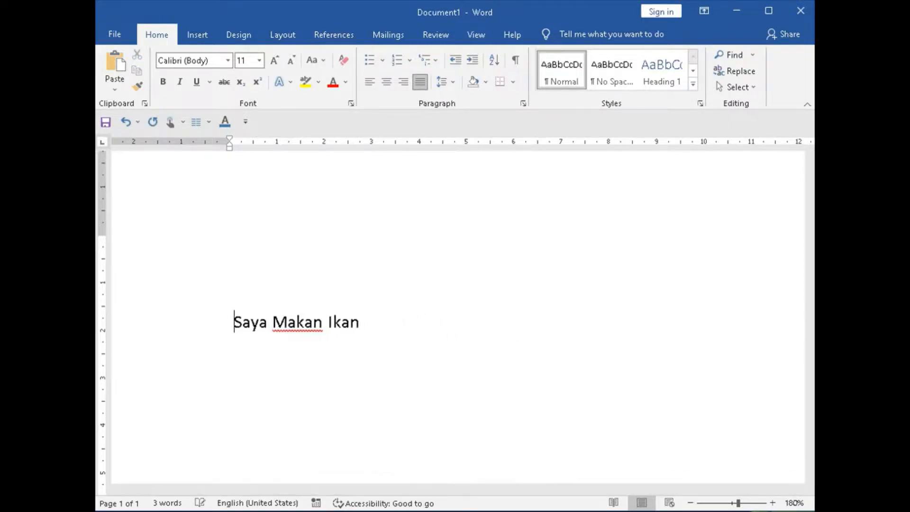
key("Return")
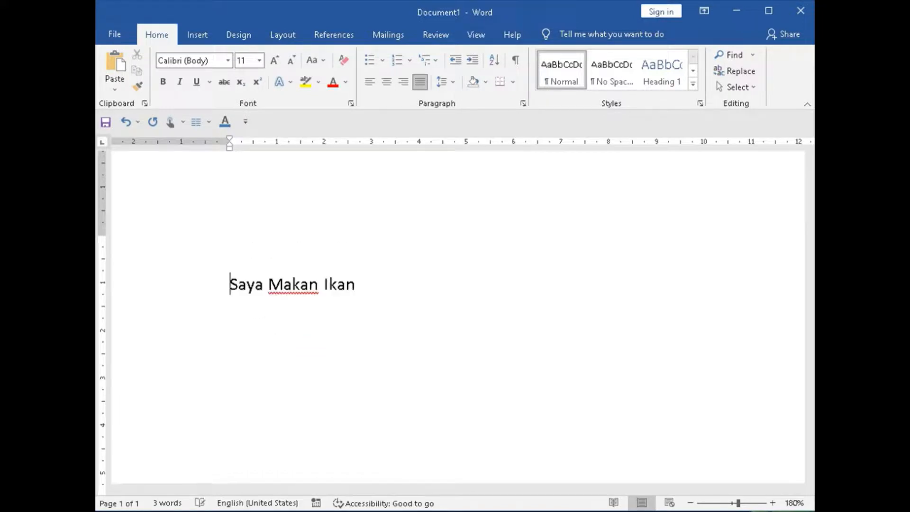
Select the sentence "Saya Makan Ikan" and increase its indent five times.
key("End")
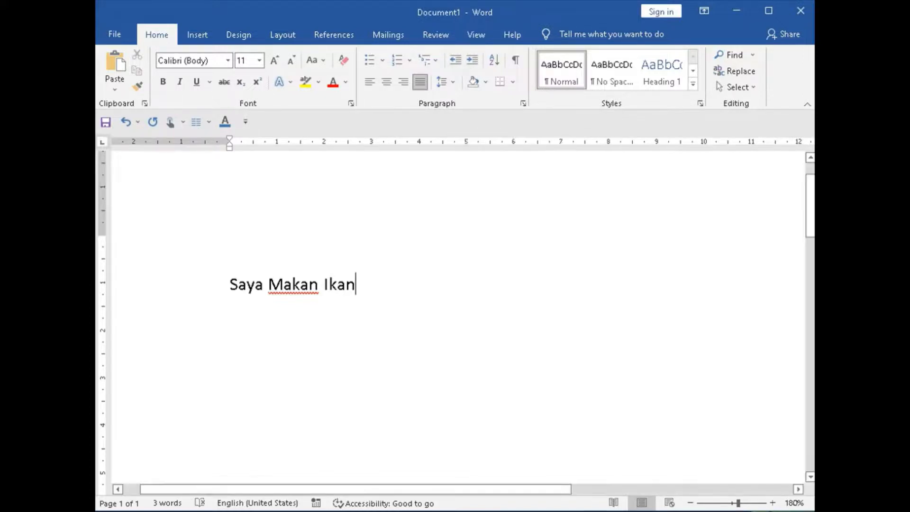
key("ctrl+a")
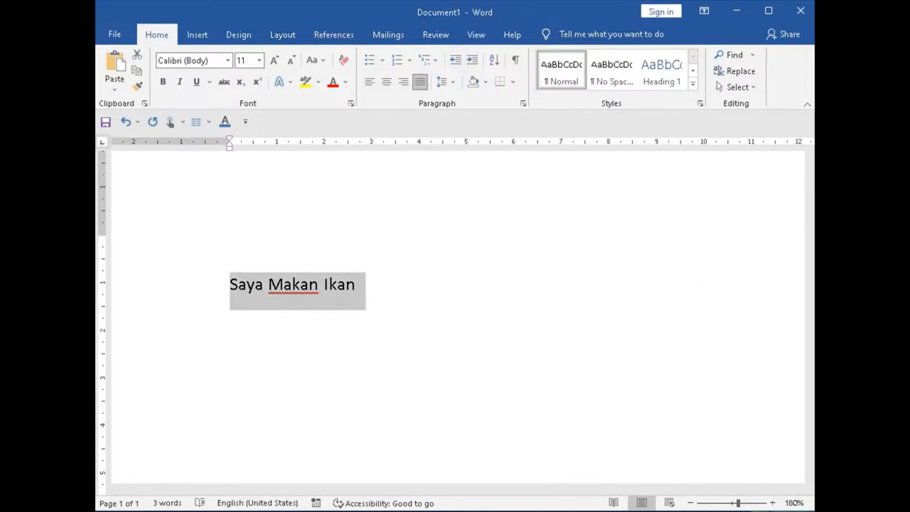
left_click(472, 60)
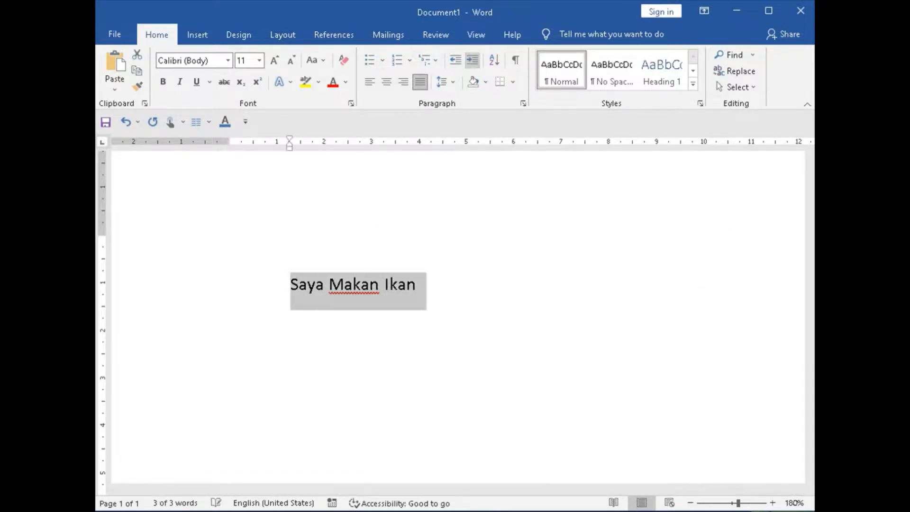
left_click(472, 60)
left_click(472, 60)
left_click(472, 60)
left_click(472, 60)
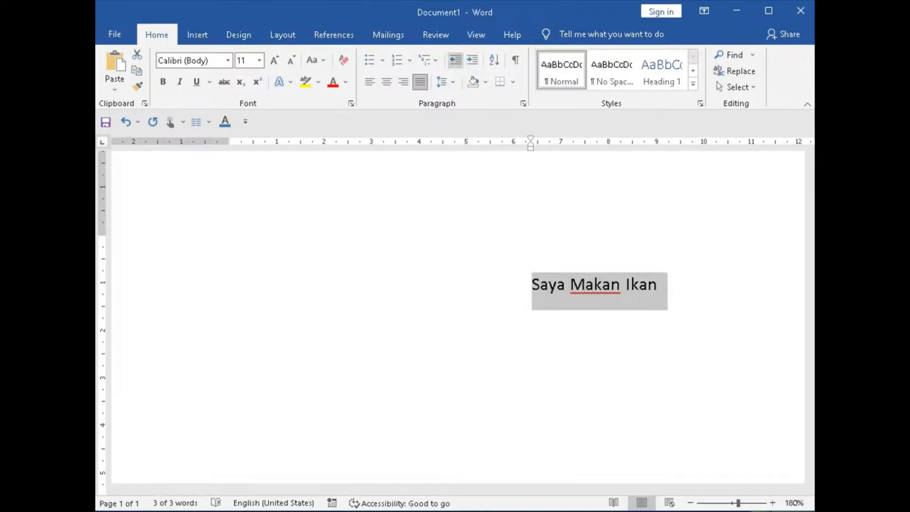
Decrease the indent of the selected sentence five times to bring it back to the margin.
left_click(455, 60)
left_click(455, 60)
left_click(456, 60)
left_click(455, 60)
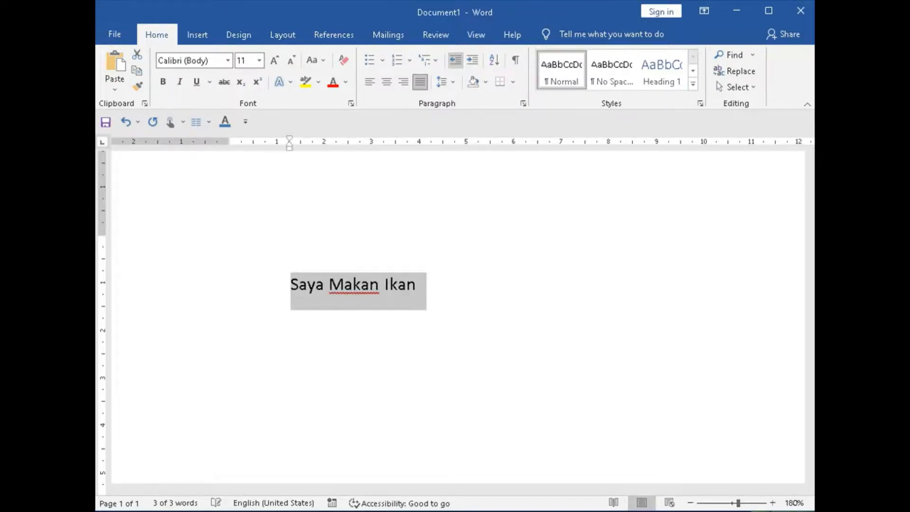
left_click(455, 60)
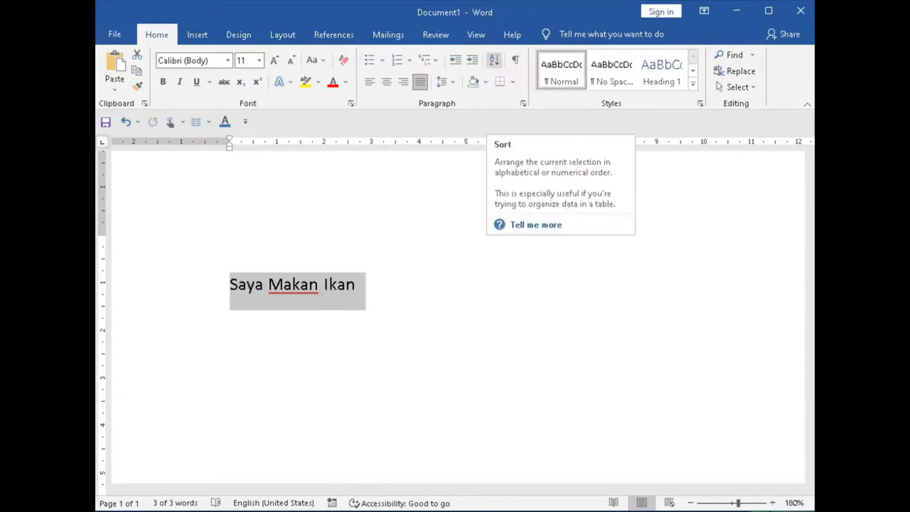
left_click(356, 285)
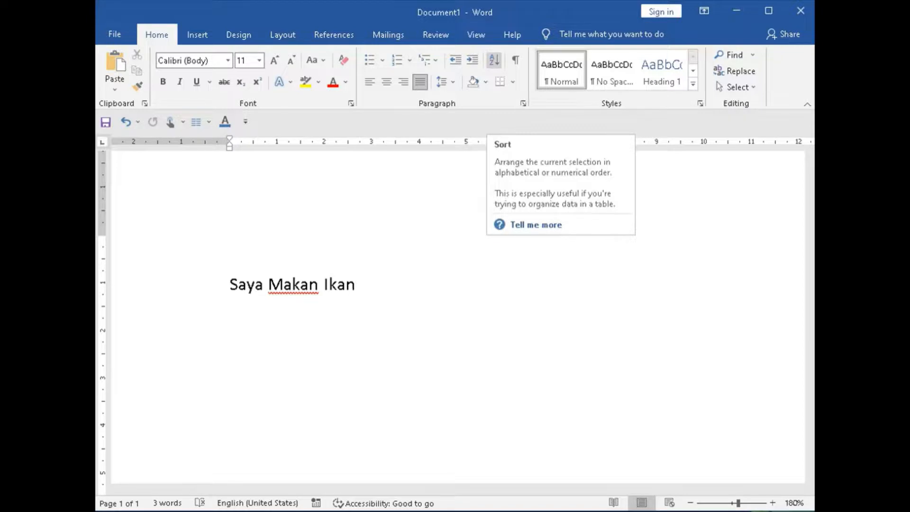
key("Home")
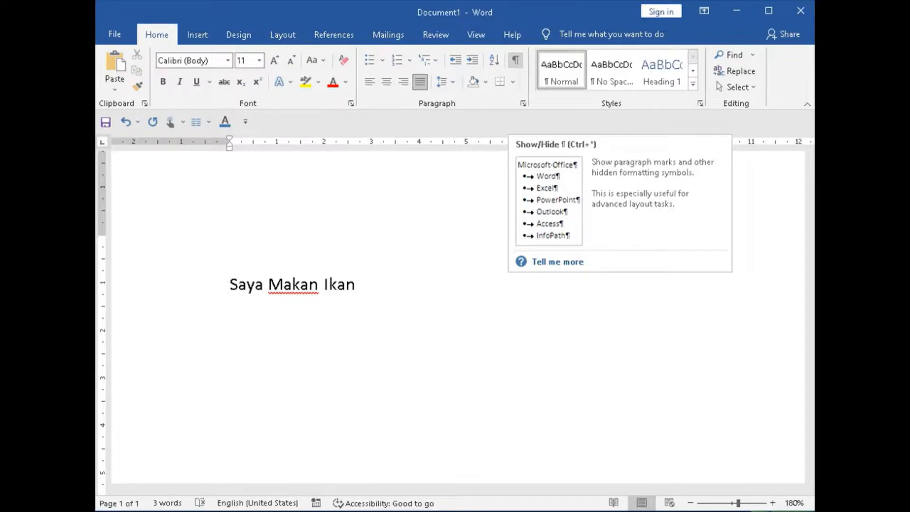
key("End")
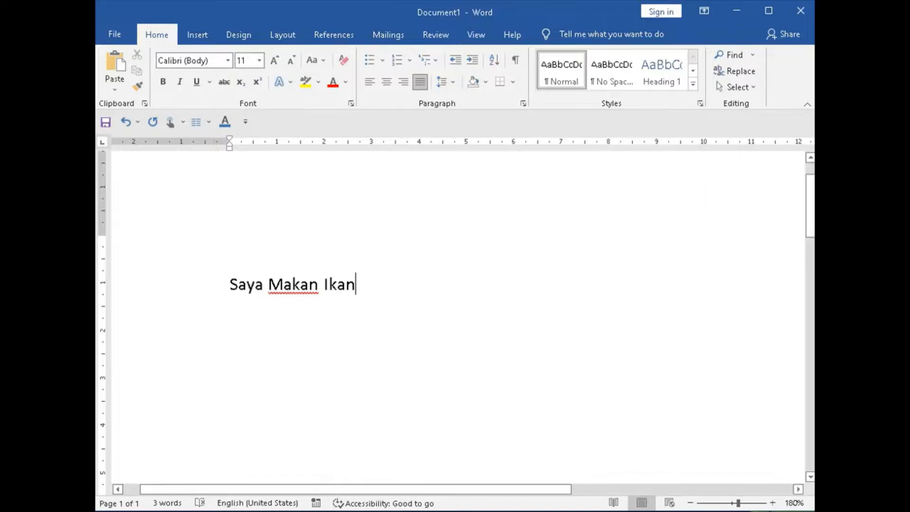
Select the sentence "Saya Makan Ikan" and show and hide the paragraph marks twice.
left_click_drag(230, 285, 367, 287)
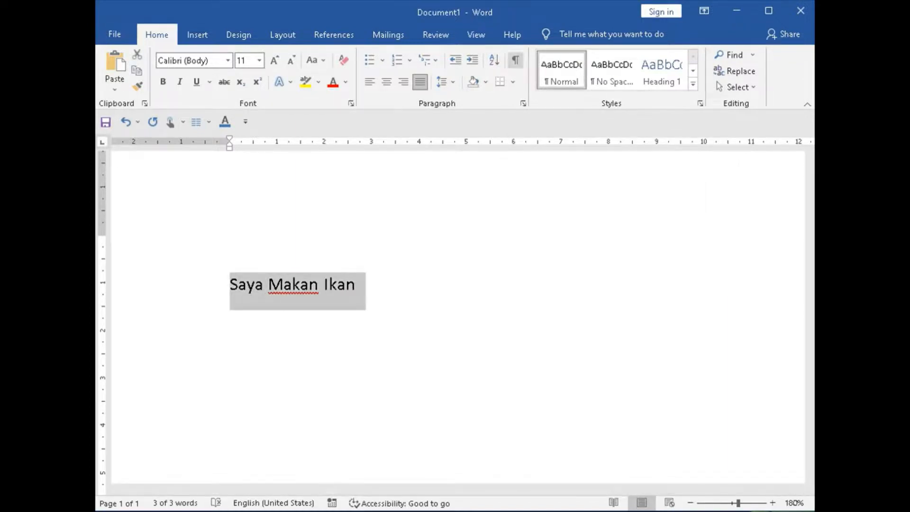
left_click(516, 59)
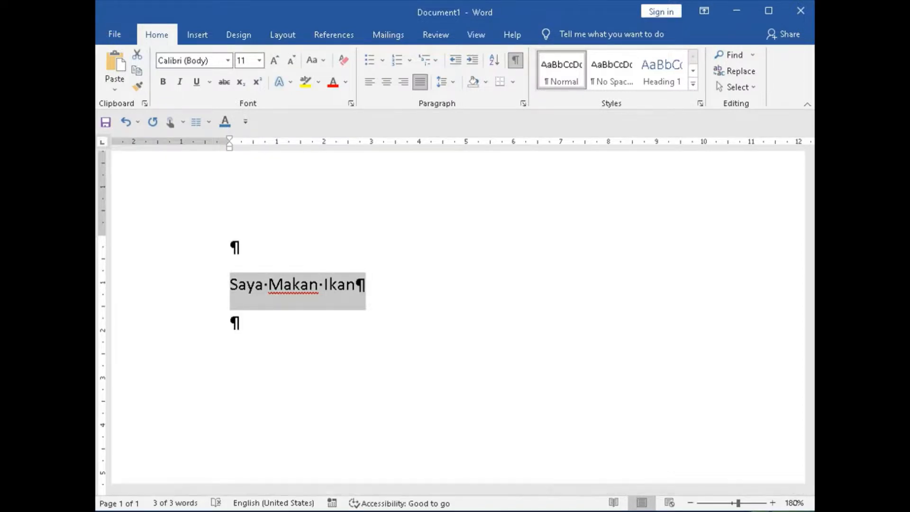
left_click(515, 60)
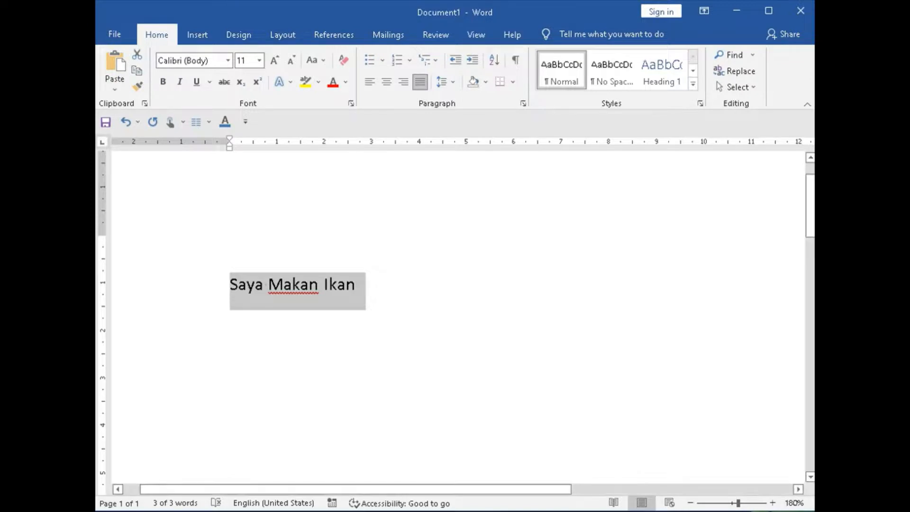
left_click(515, 59)
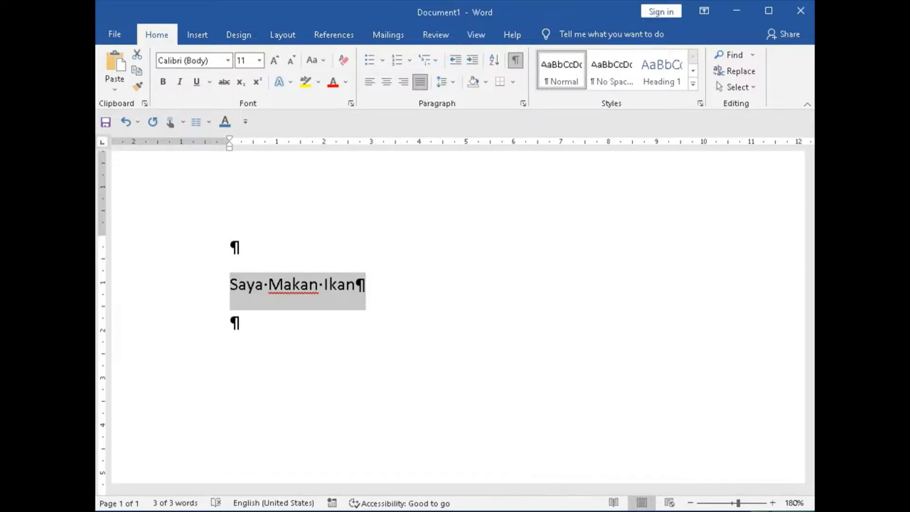
key("ctrl+shift+8")
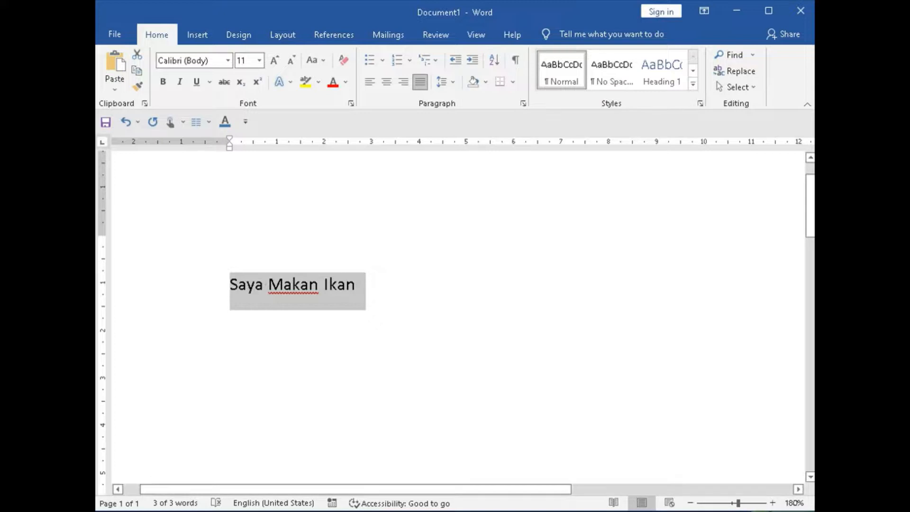
left_click(230, 284)
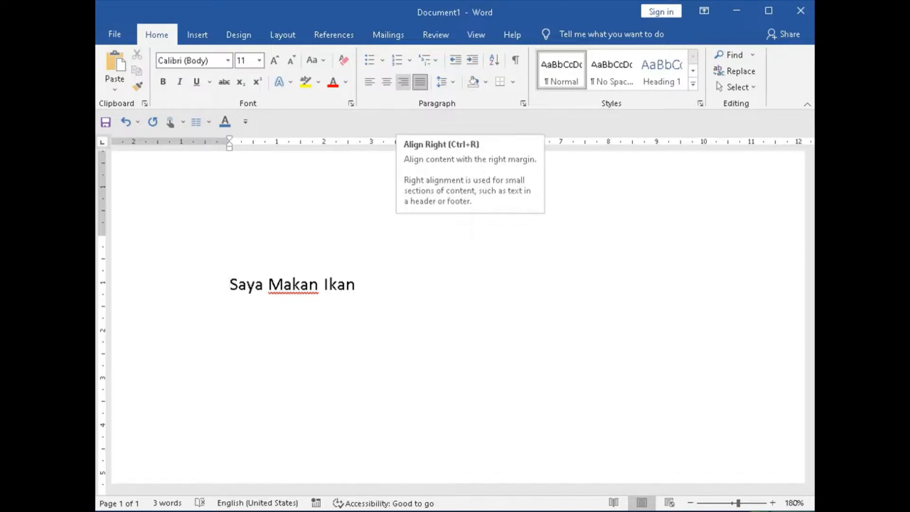
left_click(356, 284)
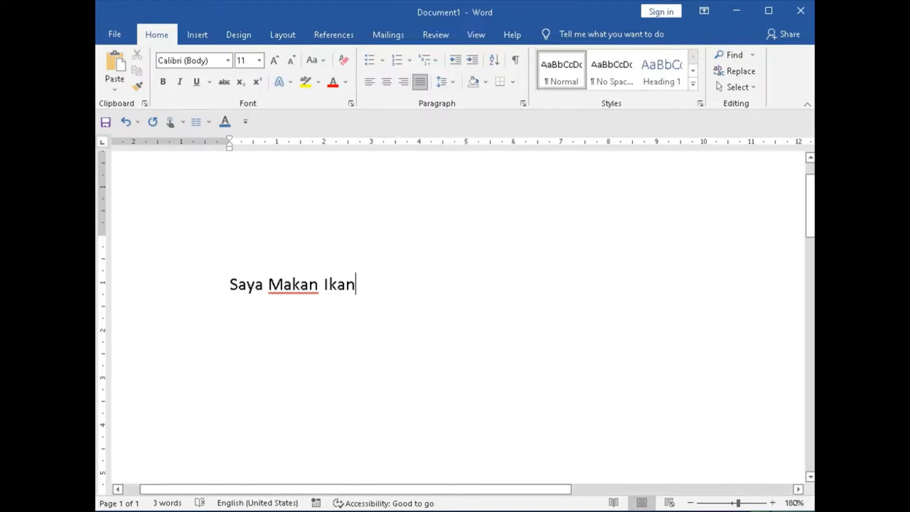
left_click(230, 285)
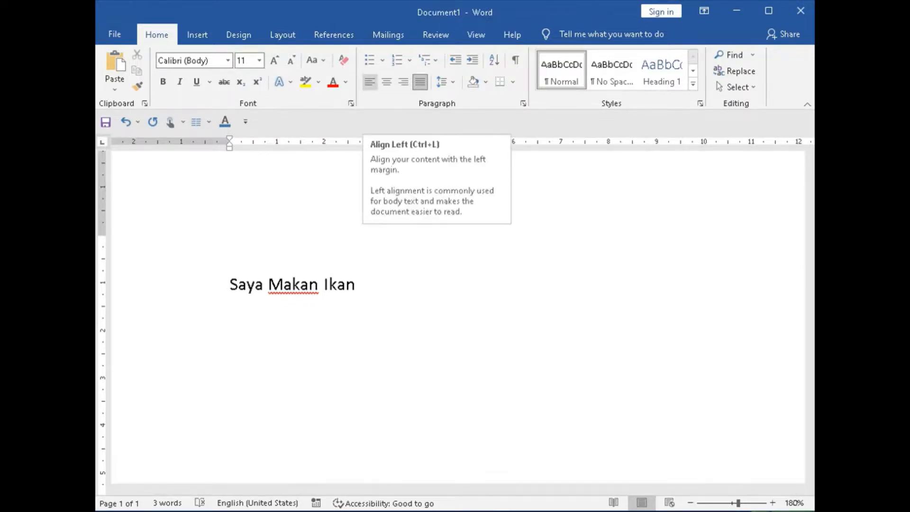
Select the sentence "Saya Makan Ikan", align it to the left margin and center it on the page.
left_click_drag(230, 285, 366, 294)
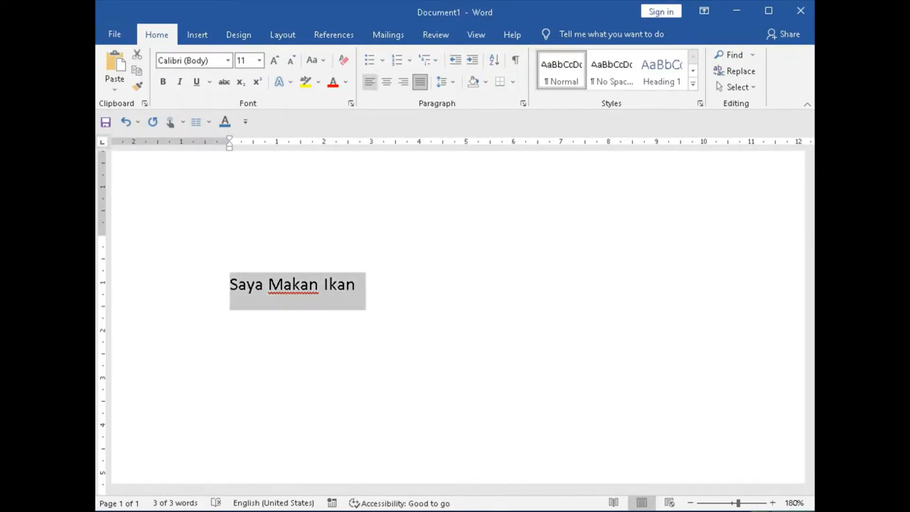
key("ctrl+l")
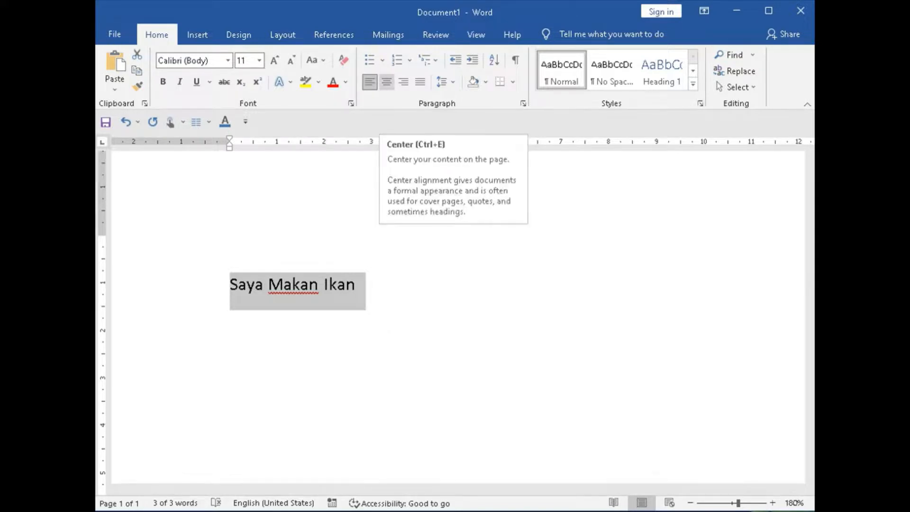
left_click(386, 82)
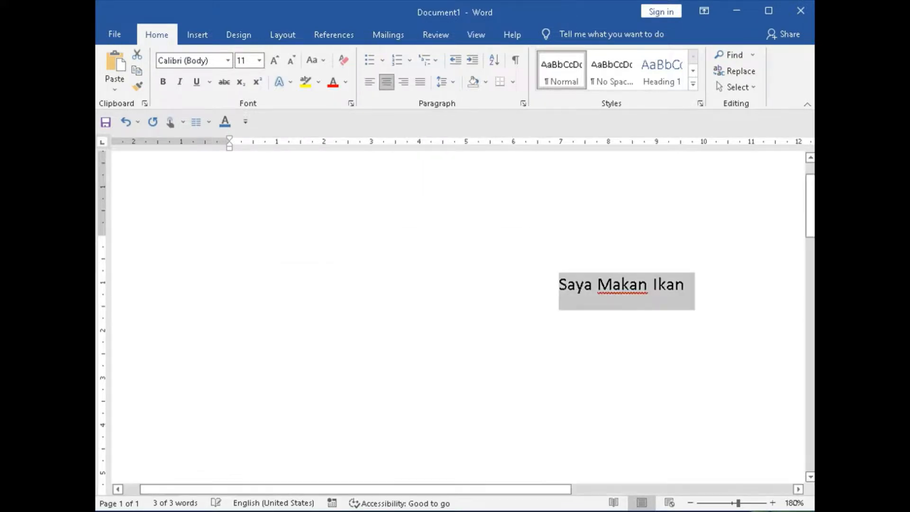
scroll(458, 317, "right", 7)
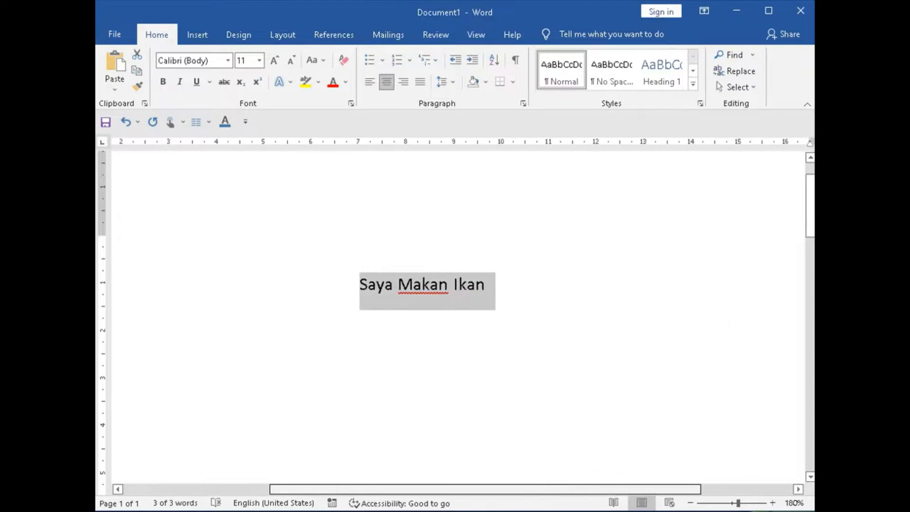
scroll(458, 317, "right", 1)
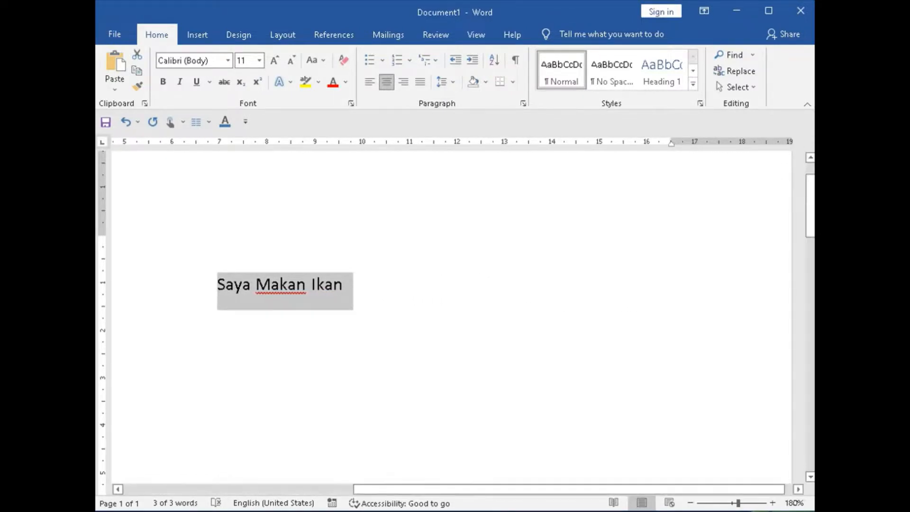
scroll(458, 317, "left", 5)
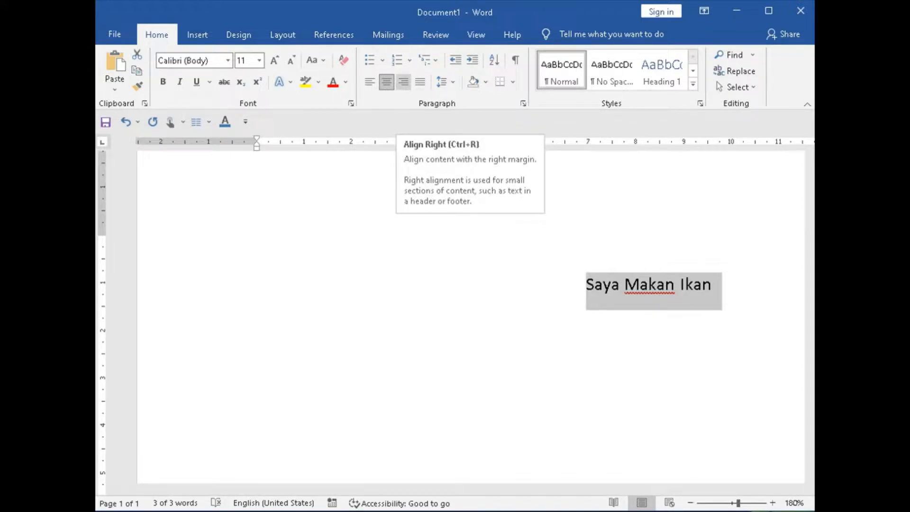
Align the selected sentence to the right margin and finish by justifying it.
left_click(404, 81)
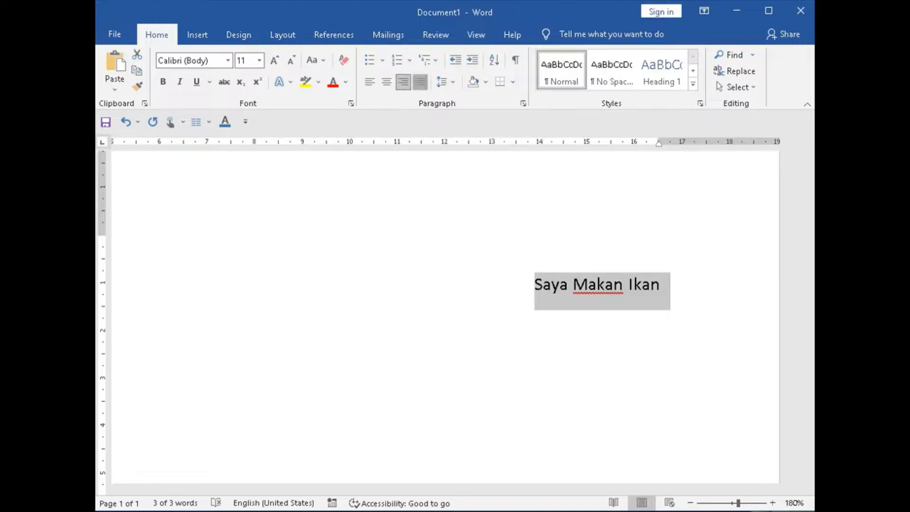
key("ctrl+j")
key("ctrl+l")
key("ctrl+j")
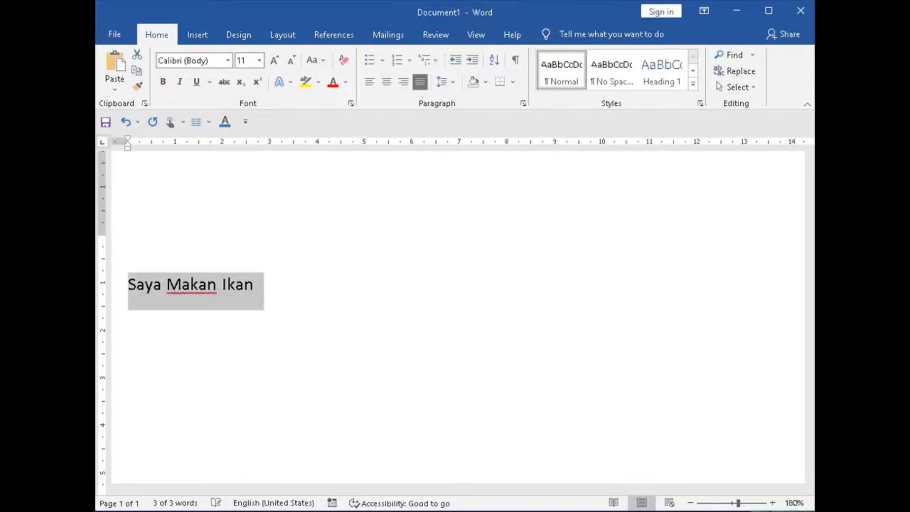
Copy the sentence "Saya Makan Ikan" and paste it three times after itself on the same line.
left_click(254, 285)
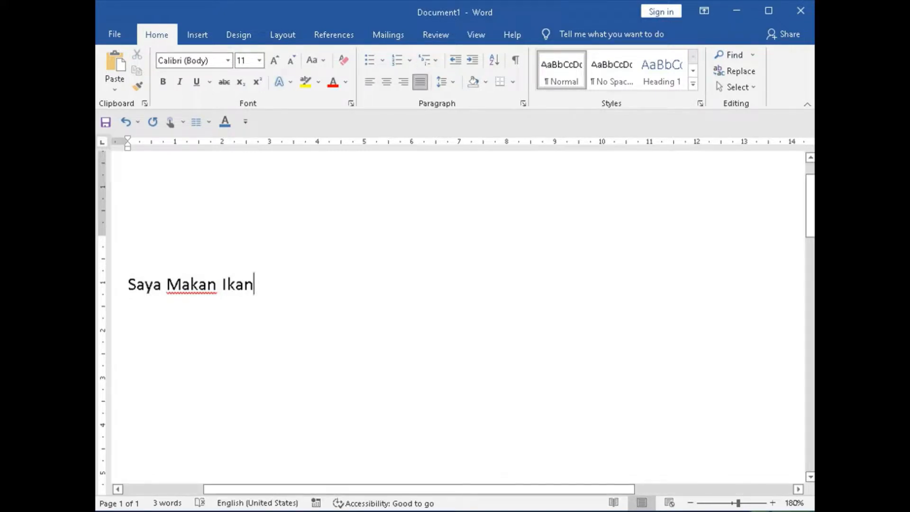
key("ctrl+a")
key("ctrl+c")
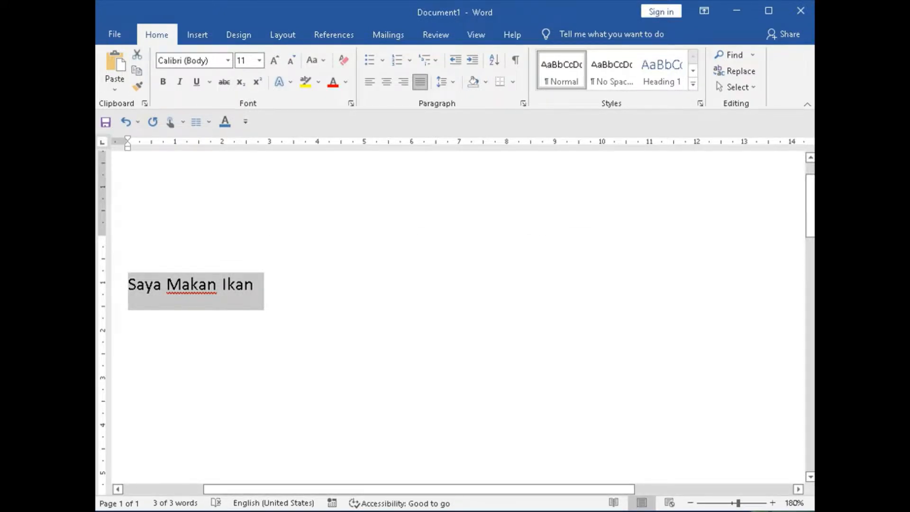
left_click(255, 284)
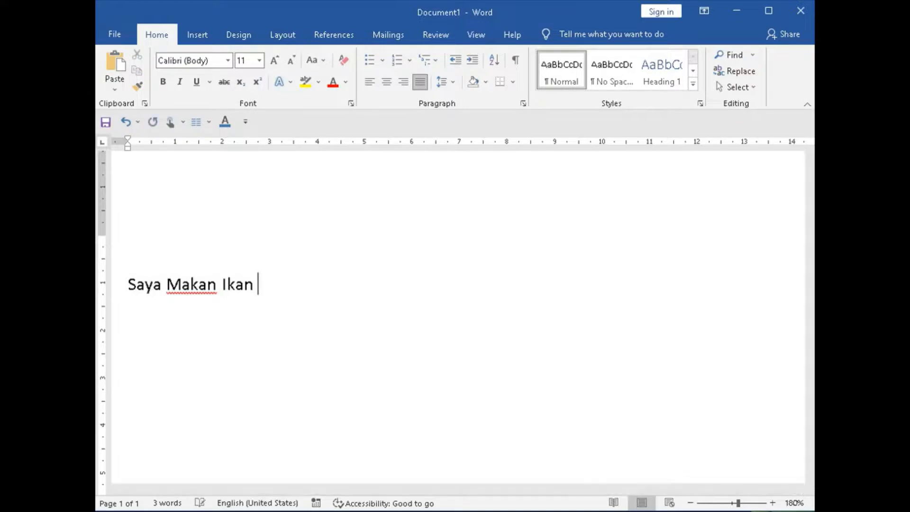
key("ctrl+v")
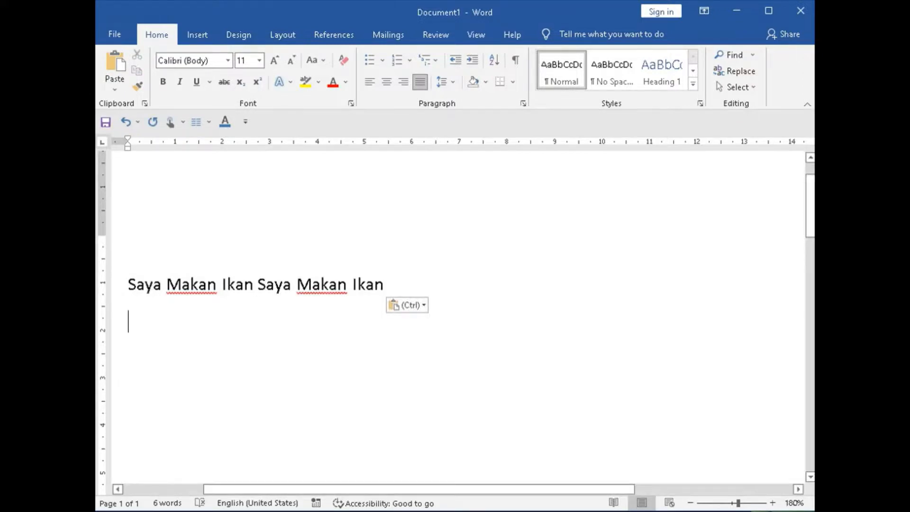
key("BackSpace")
key("ctrl+v")
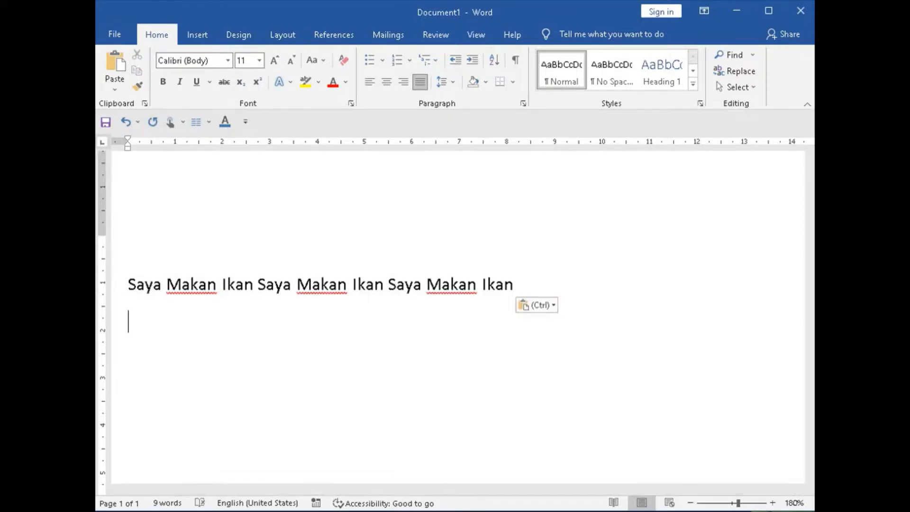
key("BackSpace")
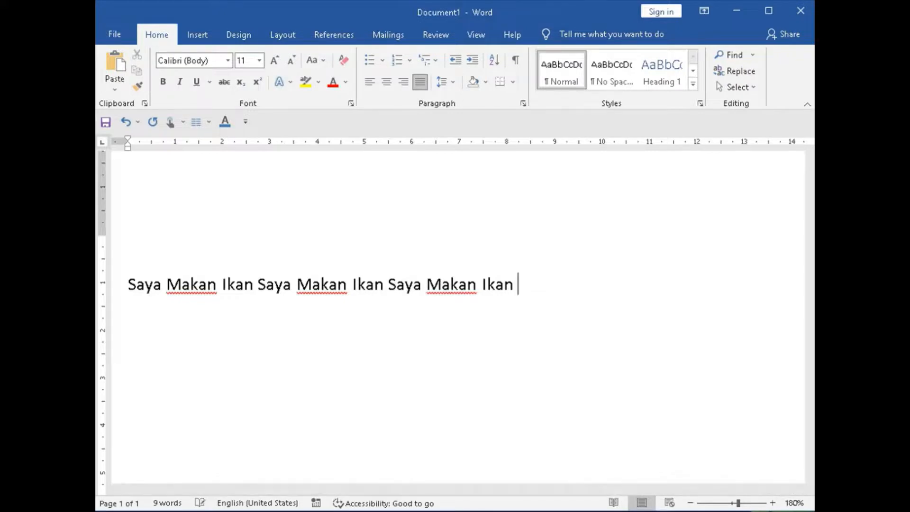
key("ctrl+v")
key("BackSpace")
key("BackSpace")
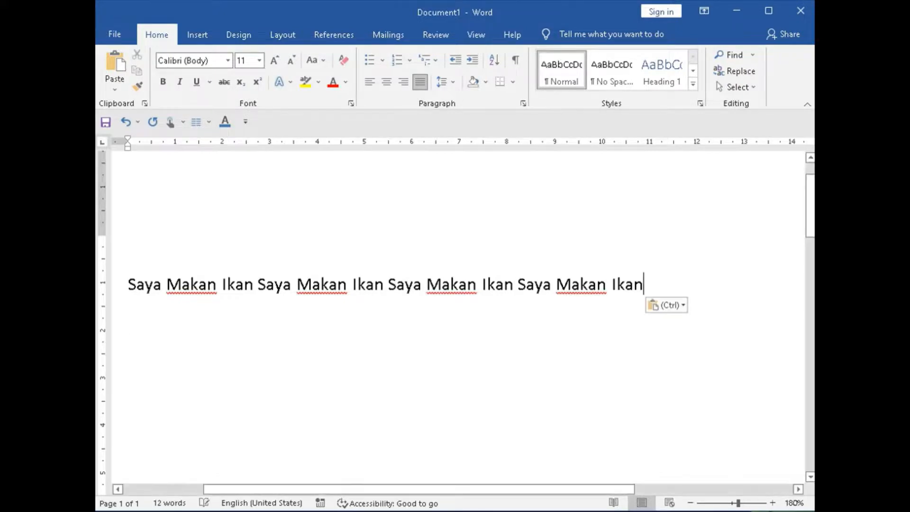
Add four more copies of "Saya Makan Ikan", filling the first line and continuing on the lines below.
key("ctrl+v")
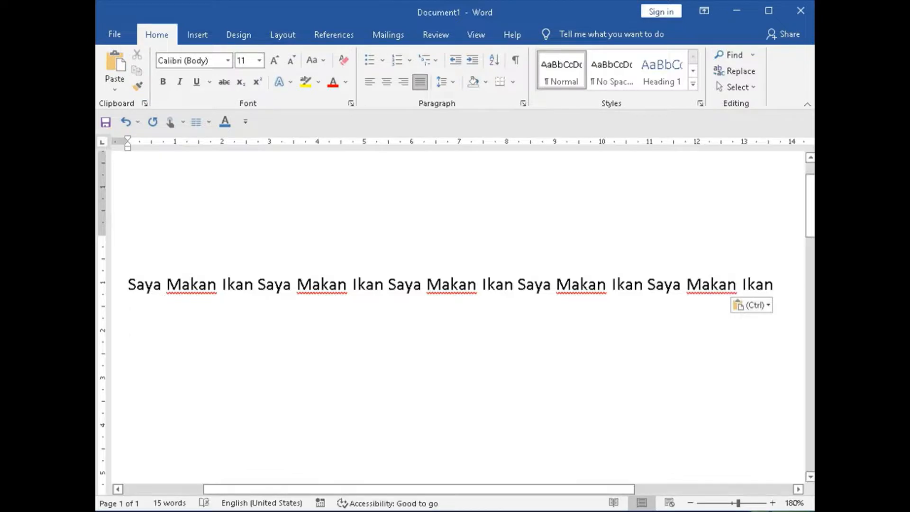
key("ctrl+v")
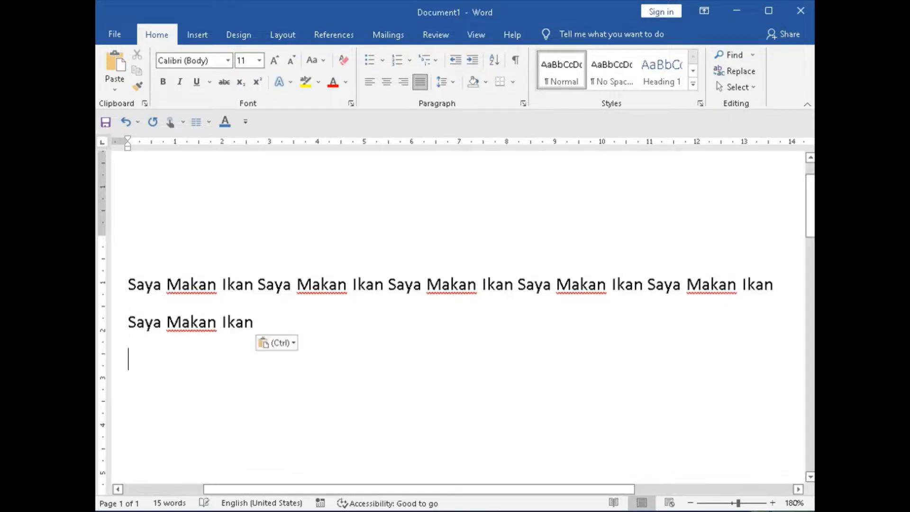
scroll(456, 308, "right", 5)
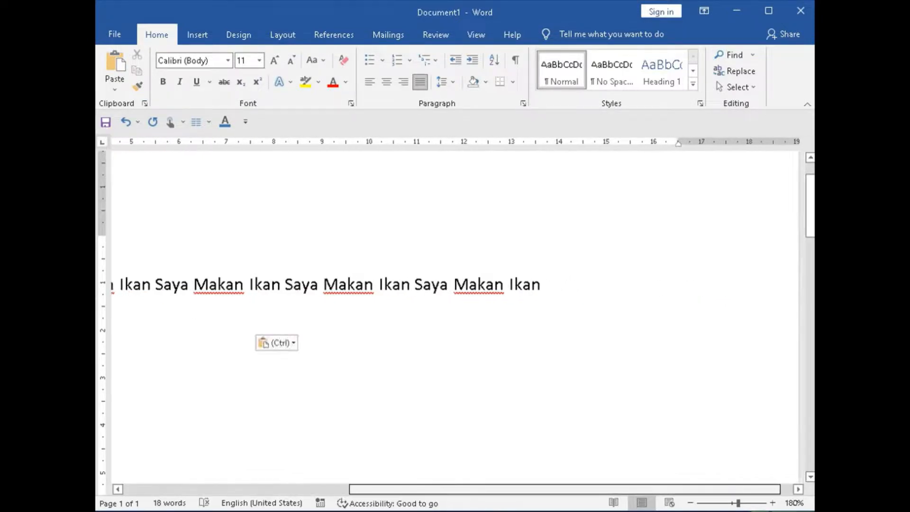
type("Saya Makan Ikan")
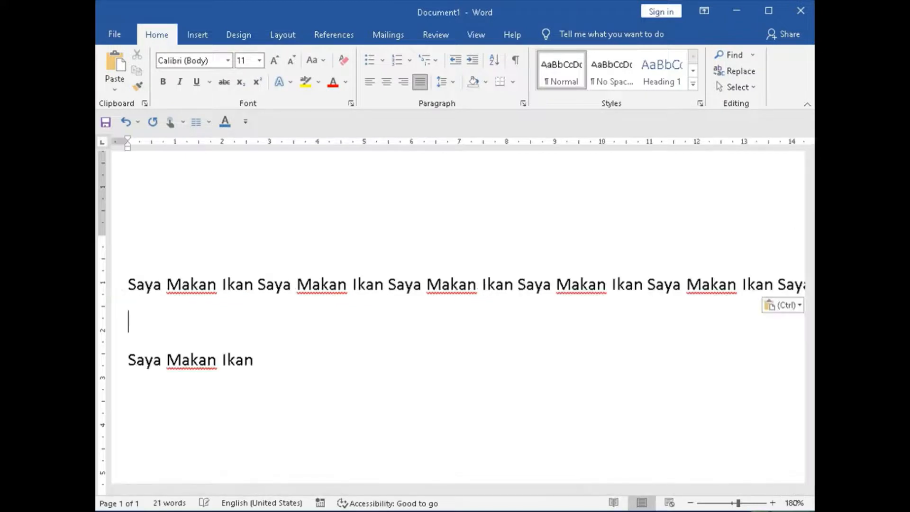
key("BackSpace")
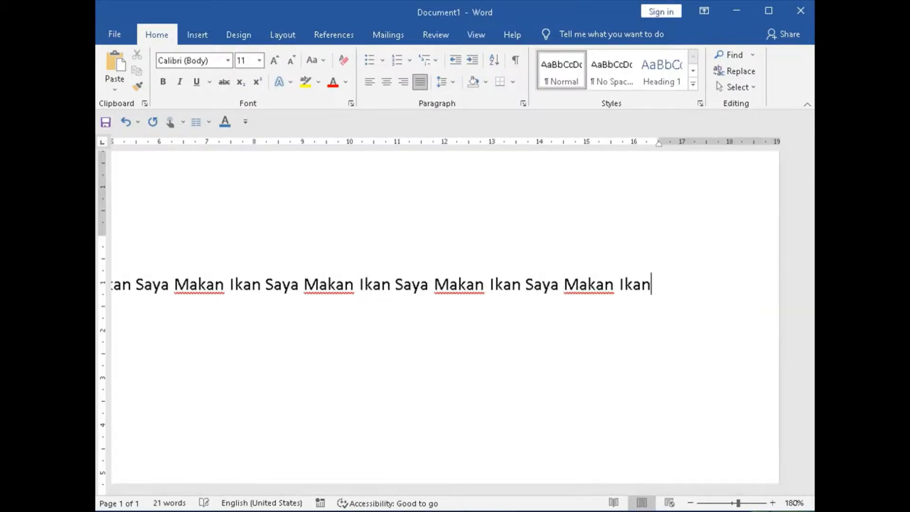
type("Saya Makan Ikan")
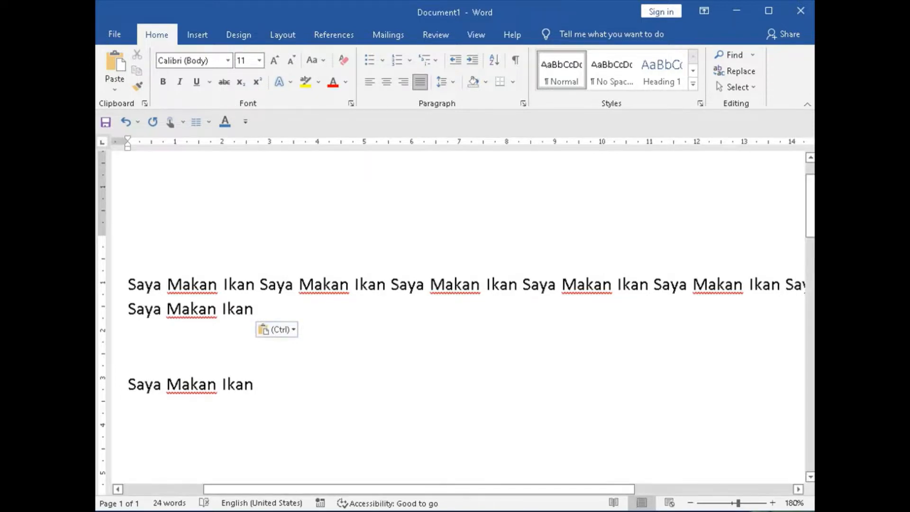
Select everything after the first "Saya Makan Ikan" and delete it, leaving a single sentence.
key("ctrl+a")
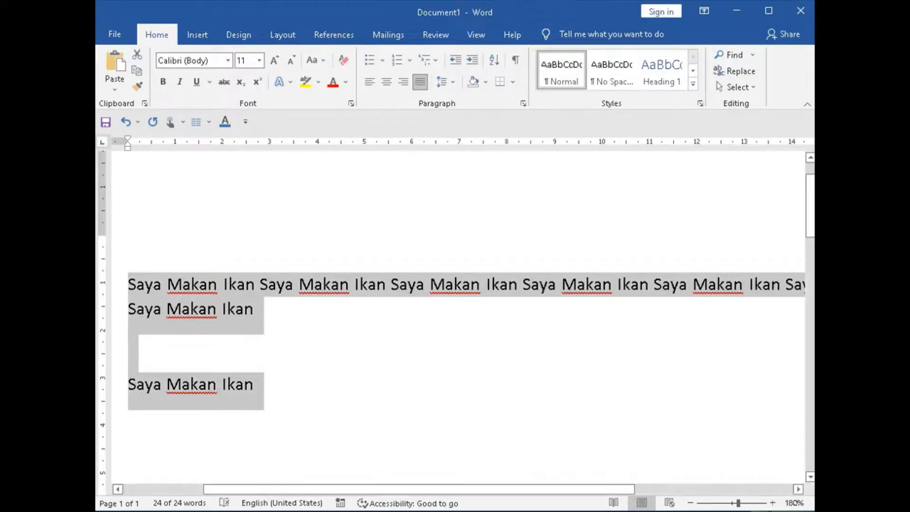
left_click_drag(419, 490, 343, 490)
left_click(376, 384)
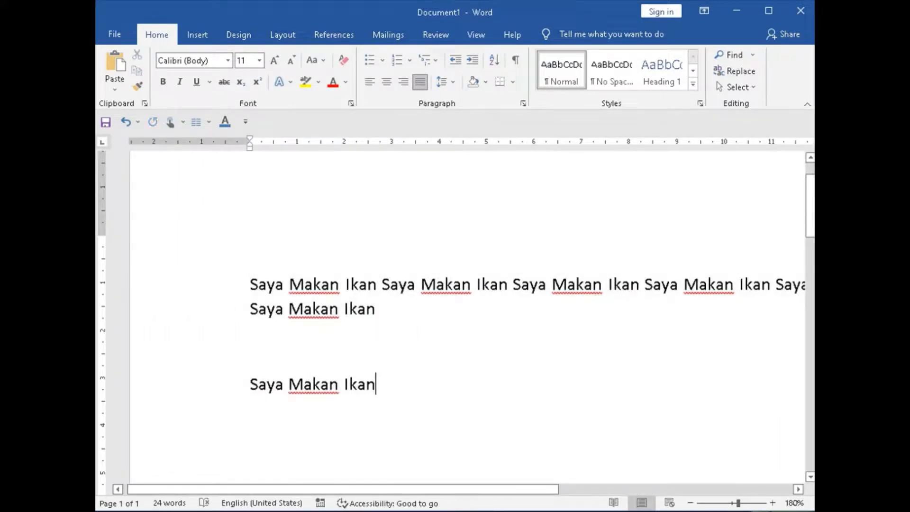
left_click_drag(382, 285, 386, 386)
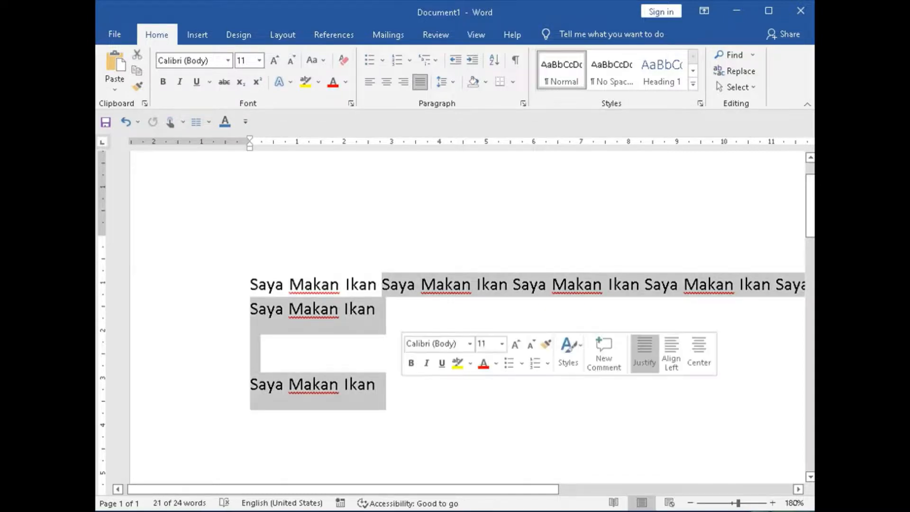
key("Delete")
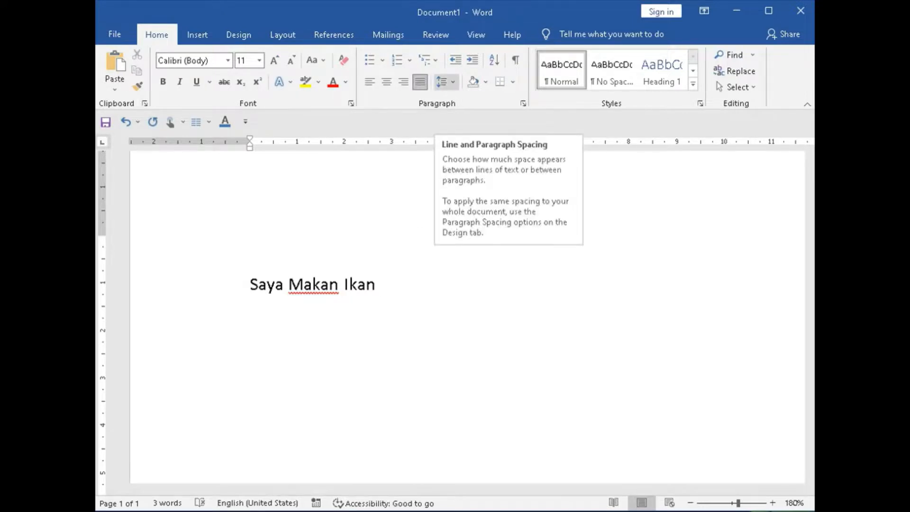
left_click(443, 82)
left_click(446, 81)
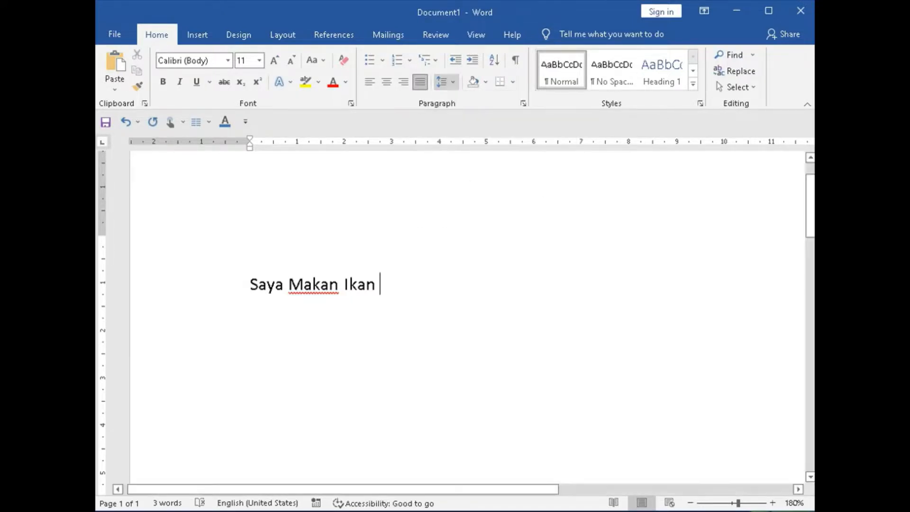
left_click(445, 82)
left_click(446, 82)
Copy the sentence "Saya Makan Ikan" and paste it twice on new lines below the original.
left_click_drag(251, 285, 391, 285)
key("ctrl+c")
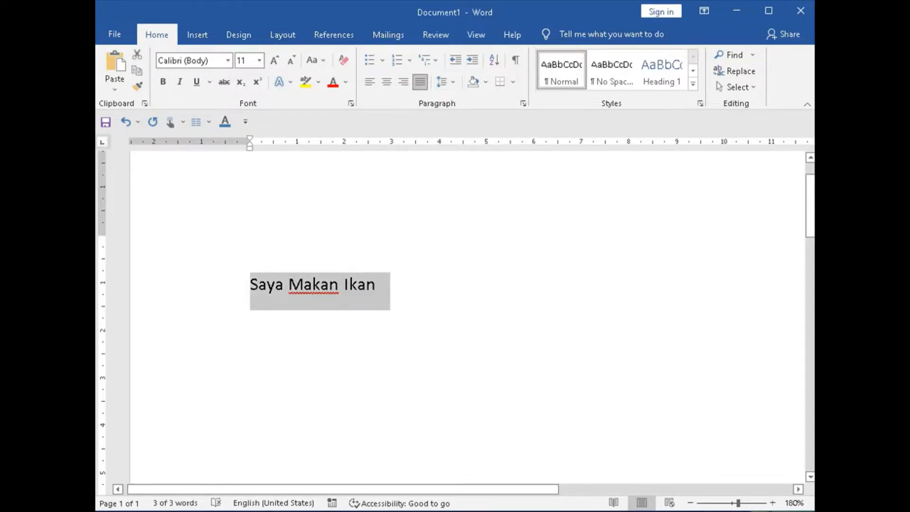
key("Right")
key("Return")
key("ctrl+v")
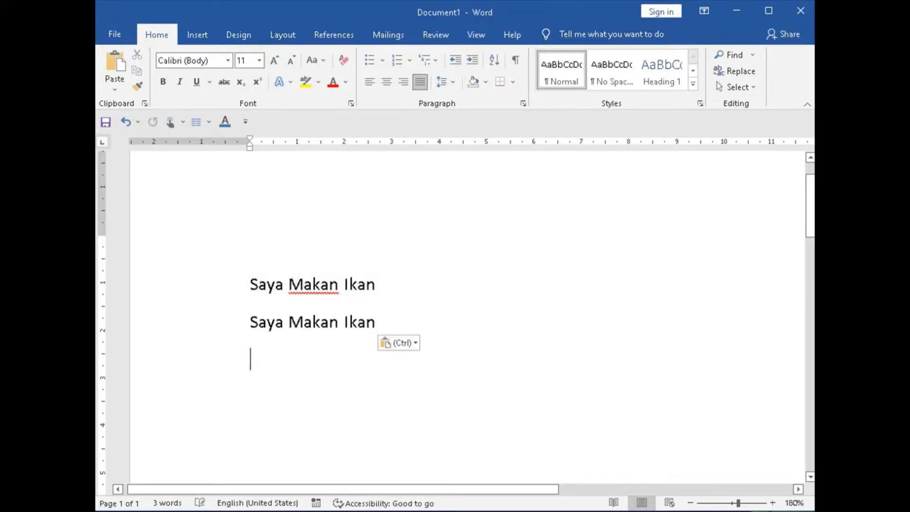
key("ctrl+v")
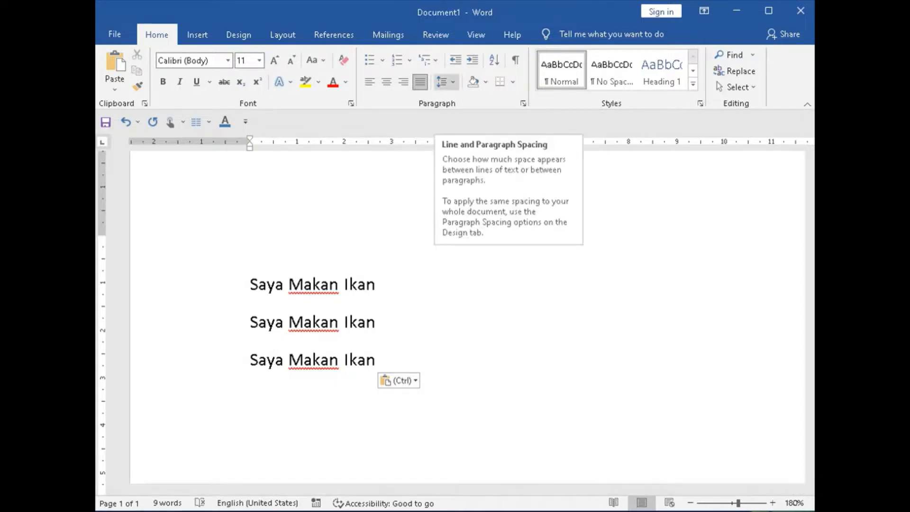
Select the three "Saya Makan Ikan" lines and examine the Paragraph dialog's alignment choices and line and page break options.
left_click(250, 245)
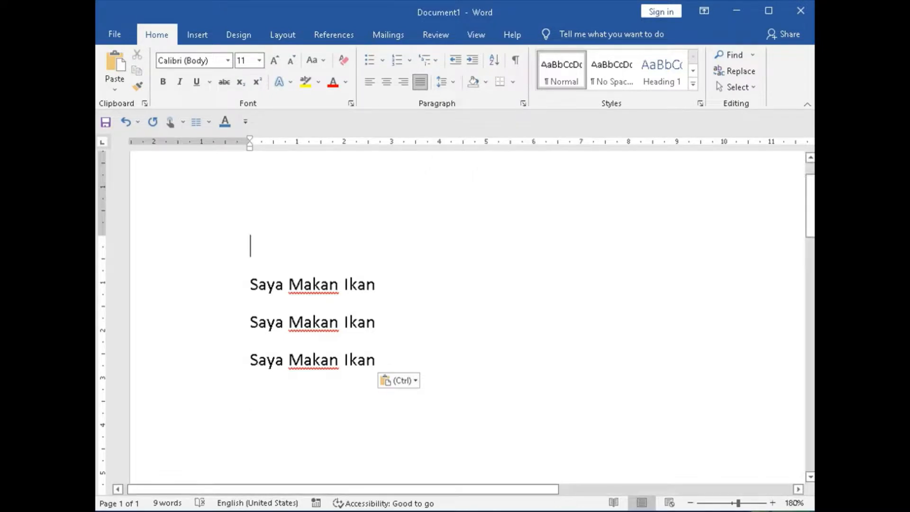
left_click_drag(250, 284, 384, 372)
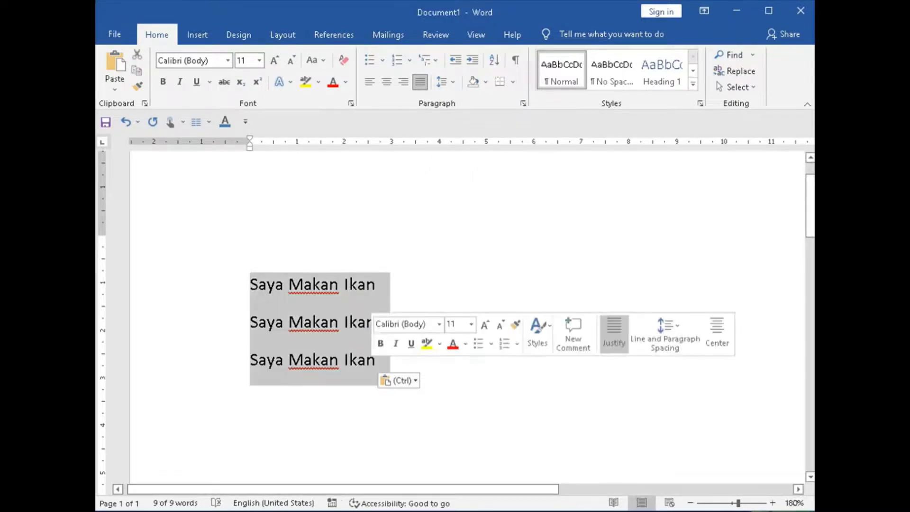
scroll(441, 82, "up", 1)
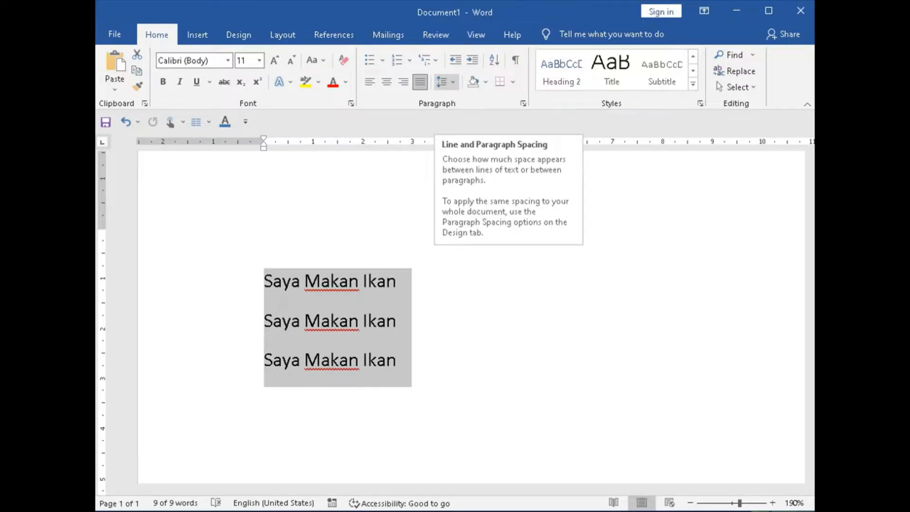
left_click(445, 82)
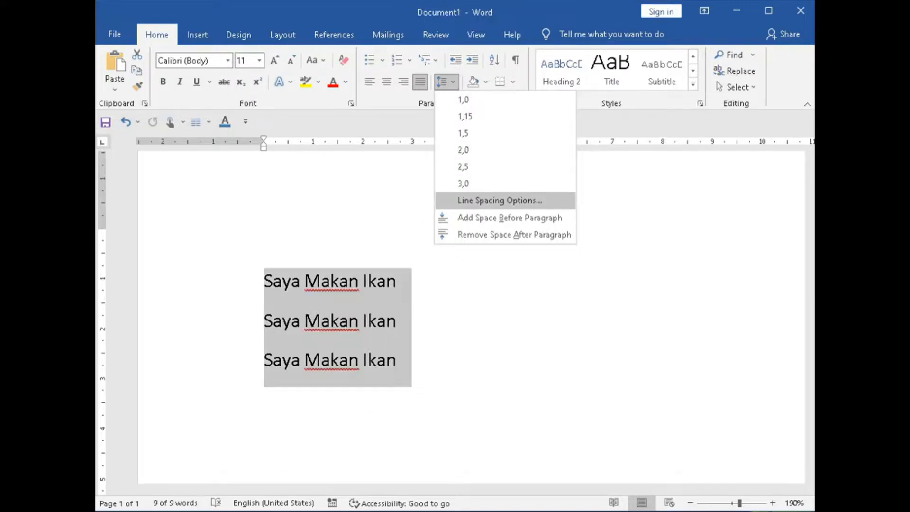
key("Return")
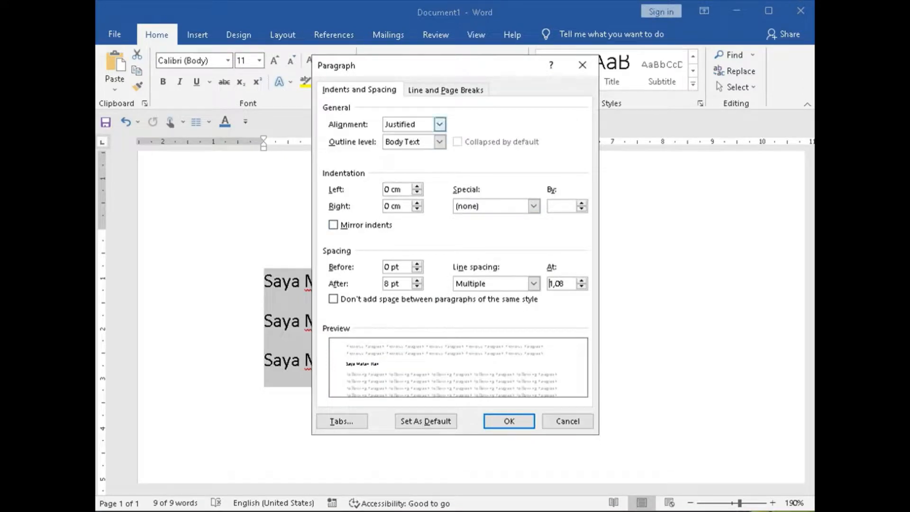
left_click(440, 124)
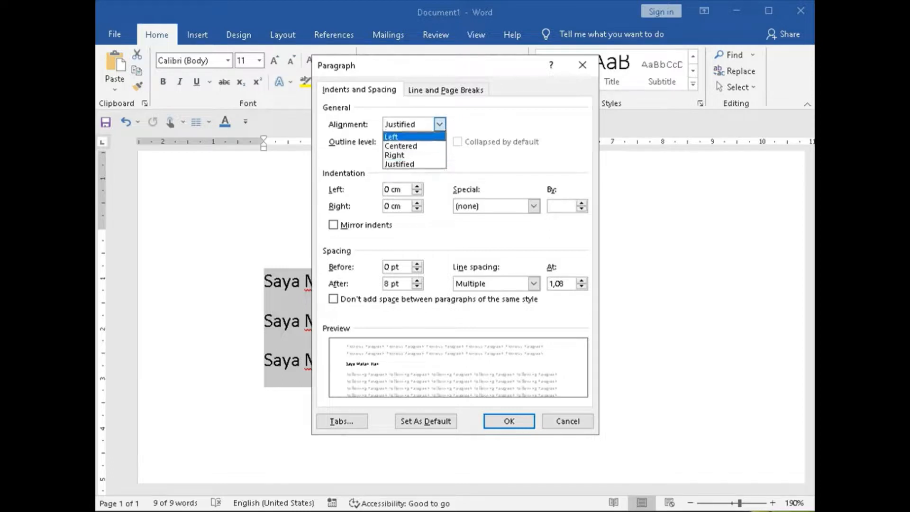
key("Escape")
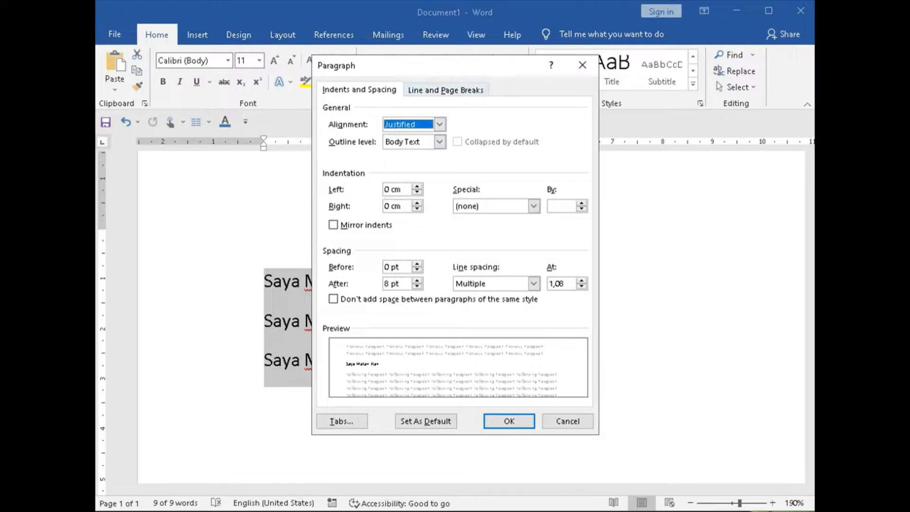
key("ctrl+Tab")
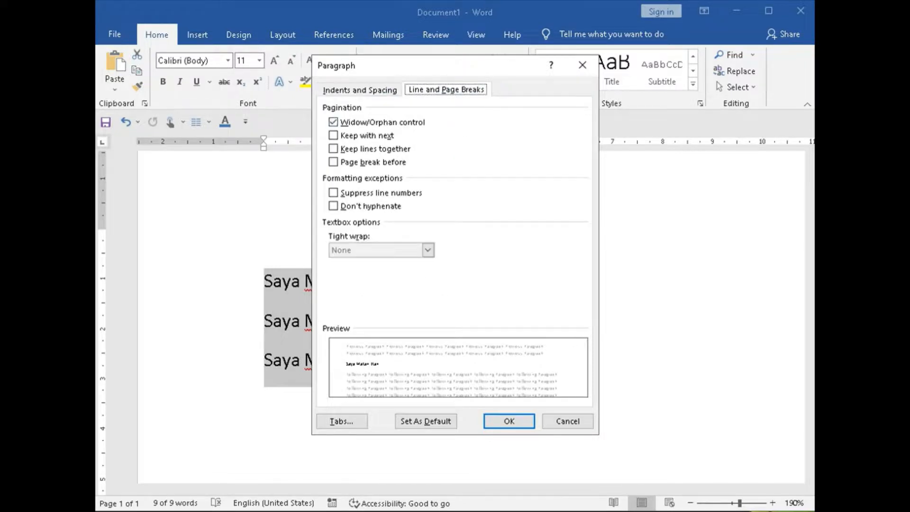
key("Return")
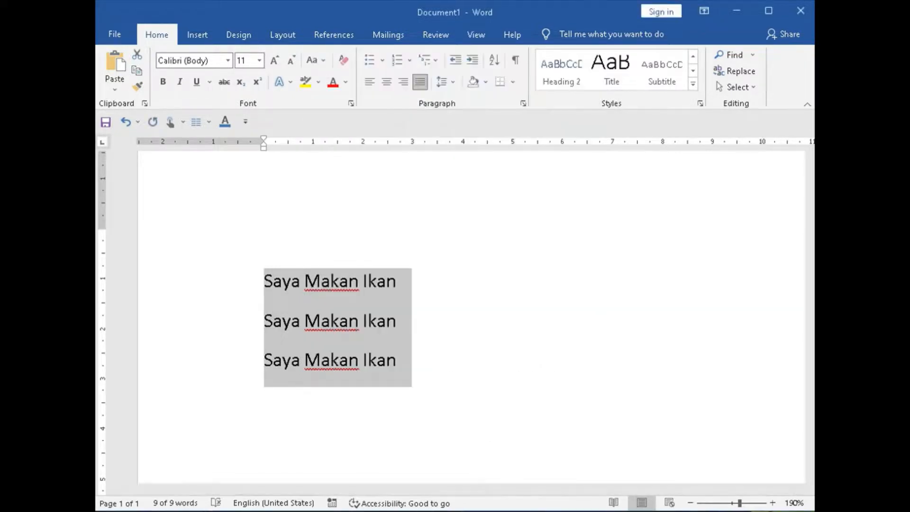
Preview 2,5 line spacing on the three selected sentences without applying it.
key("alt+h")
key("k")
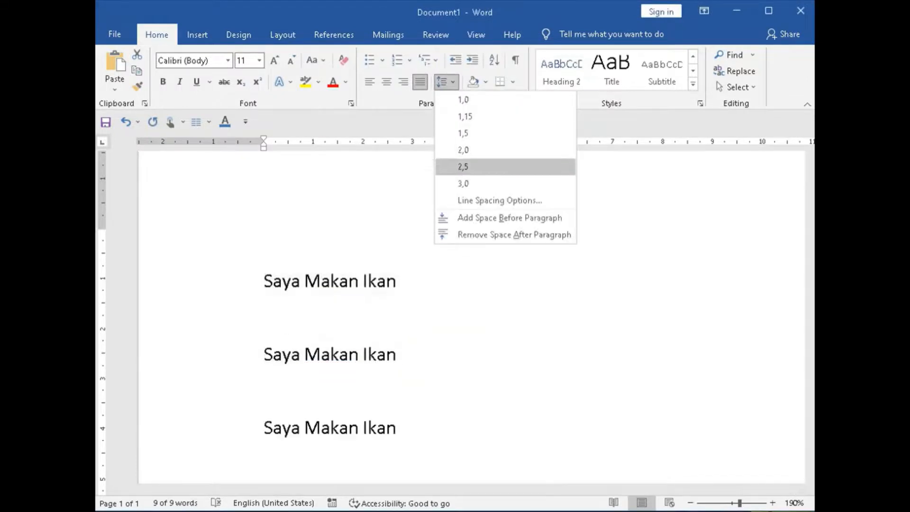
key("Escape")
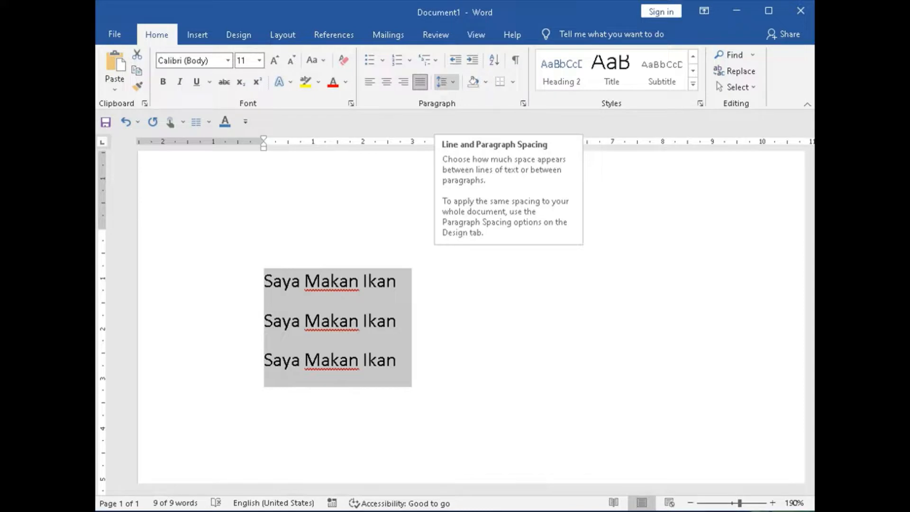
Examine the paragraph shading colours offered for the second "Saya Makan Ikan" line.
left_click(400, 321)
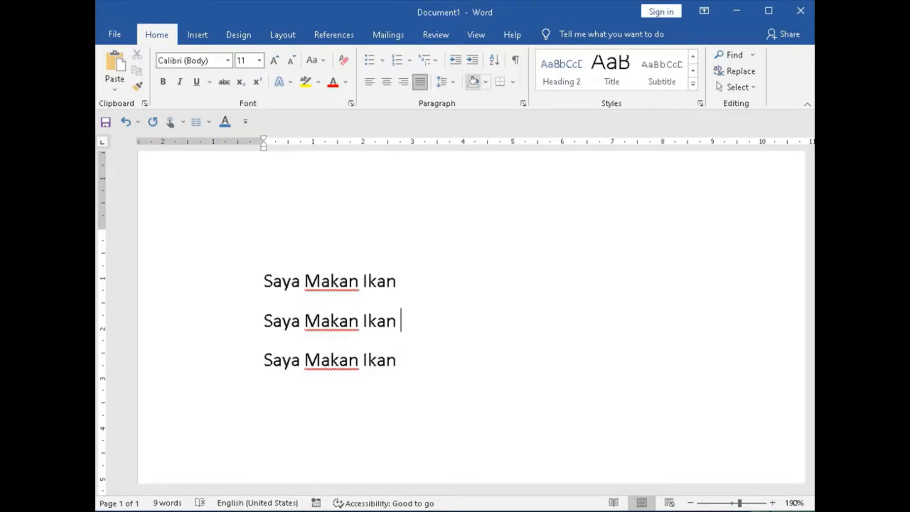
left_click(486, 81)
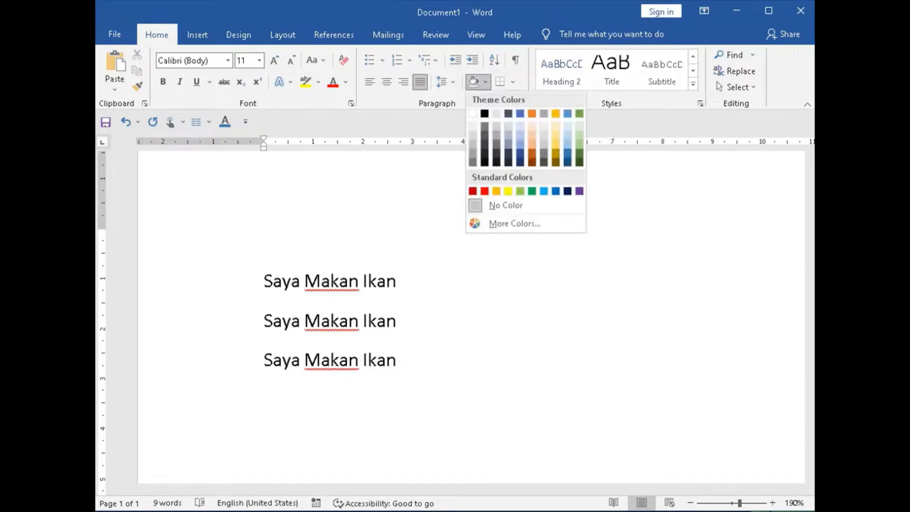
key("Escape")
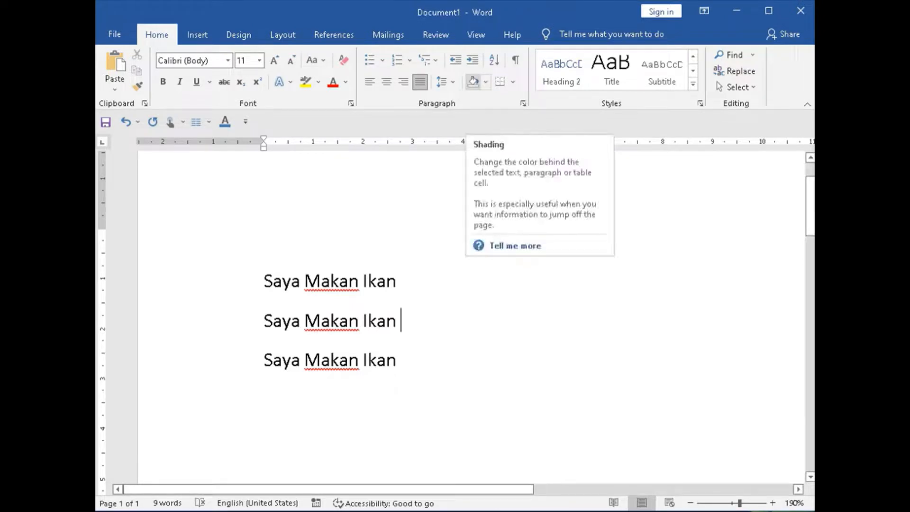
Shade the first "Saya Makan Ikan" paragraph green and the second one yellow.
scroll(456, 323, "up", 2)
key("ctrl+Home")
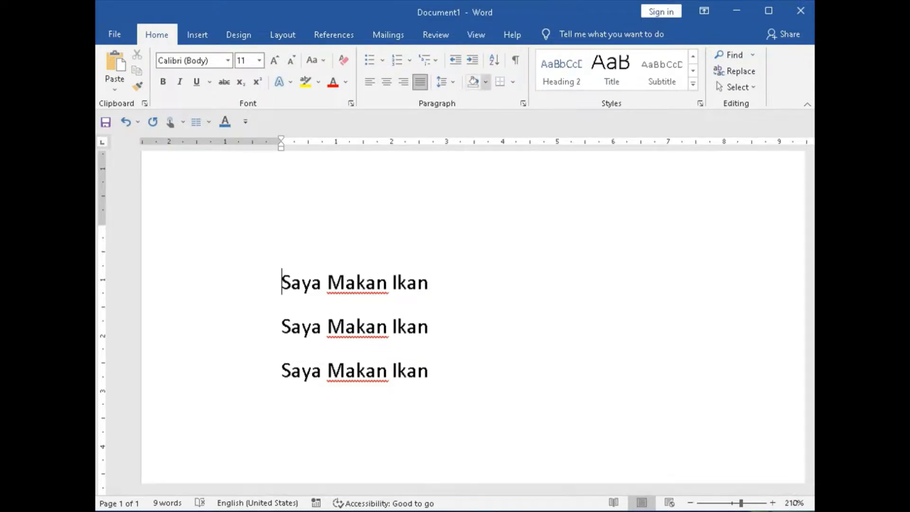
left_click(486, 81)
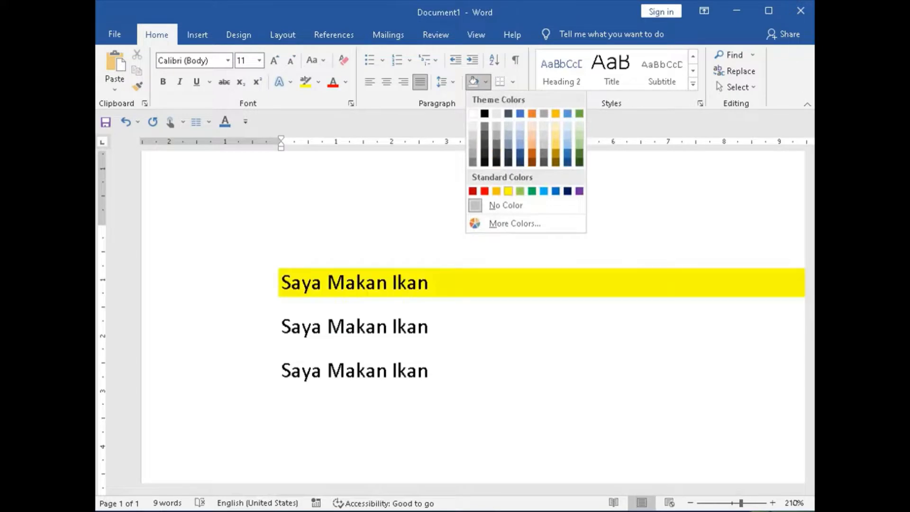
left_click(532, 191)
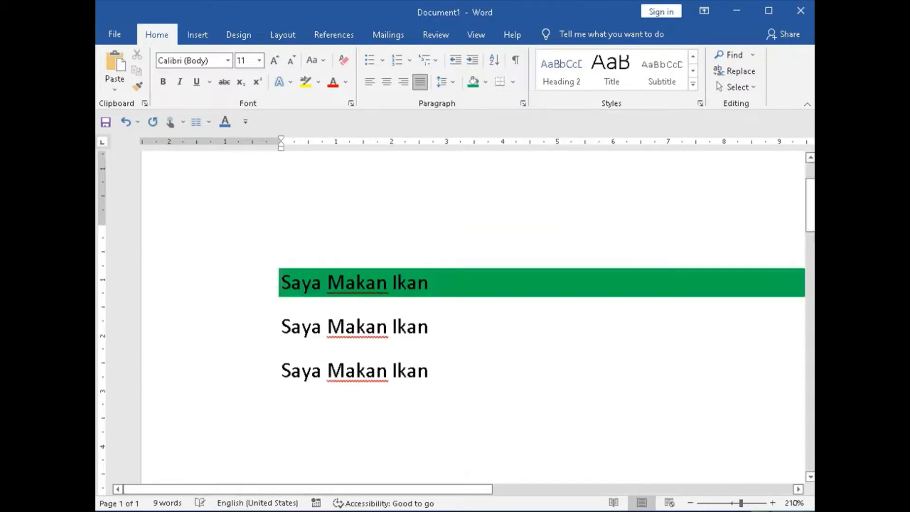
left_click(282, 327)
left_click(485, 82)
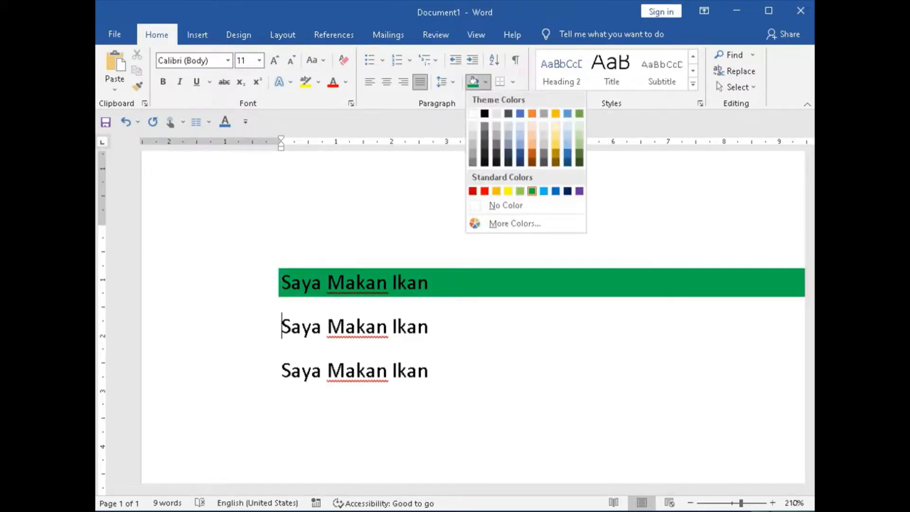
left_click(508, 191)
left_click(434, 371)
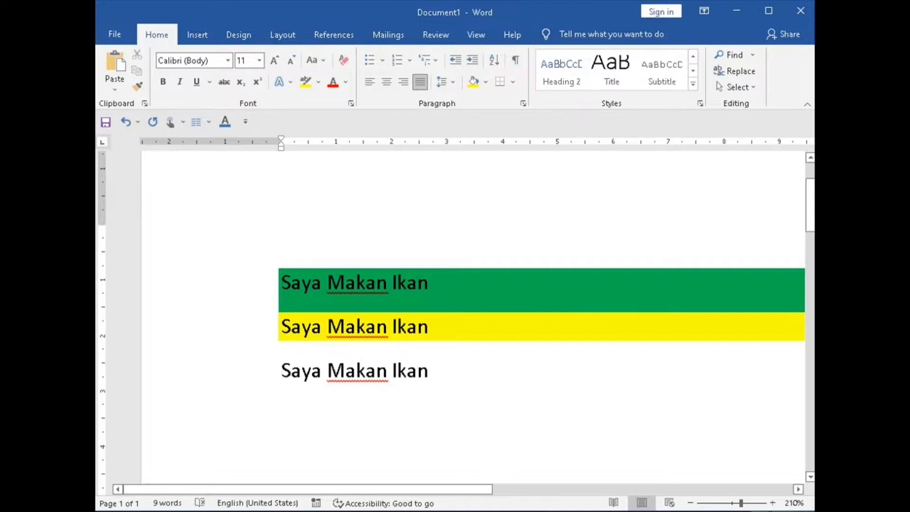
Undo the yellow and green shading on the first two sentences.
key("End")
key("Home")
key("ctrl+z")
key("ctrl+z")
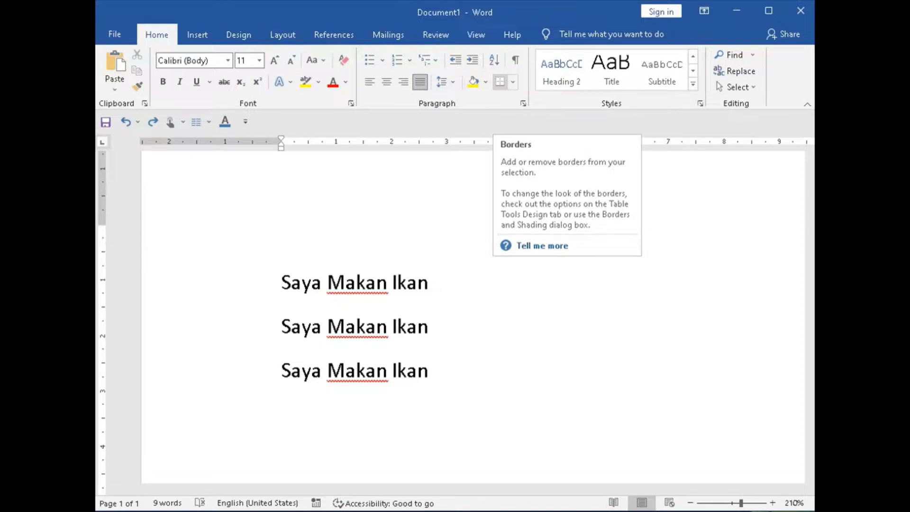
Try a bottom border on the first "Saya Makan Ikan" paragraph and undo it.
left_click(513, 82)
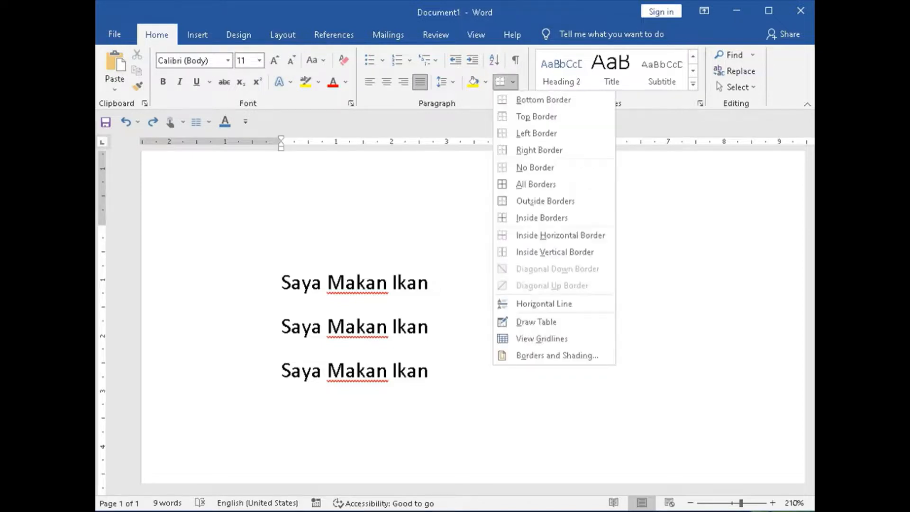
left_click(544, 100)
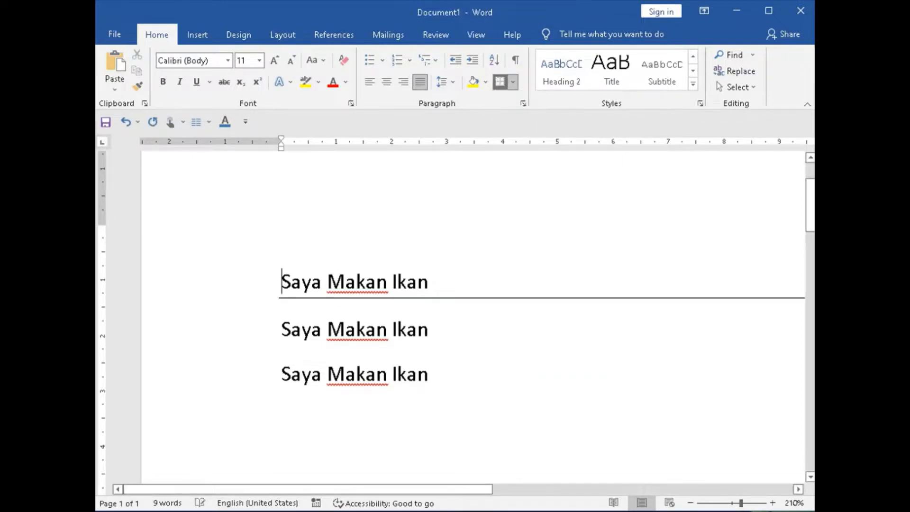
key("ctrl+z")
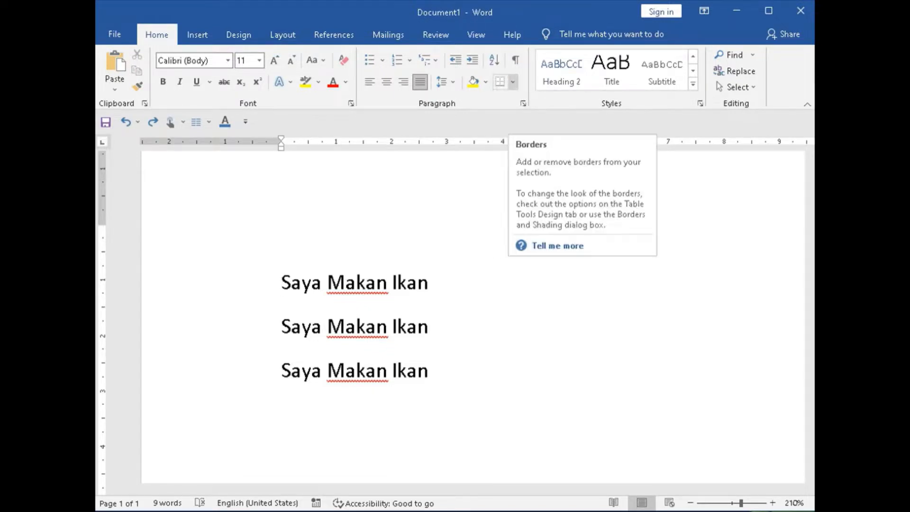
left_click(513, 82)
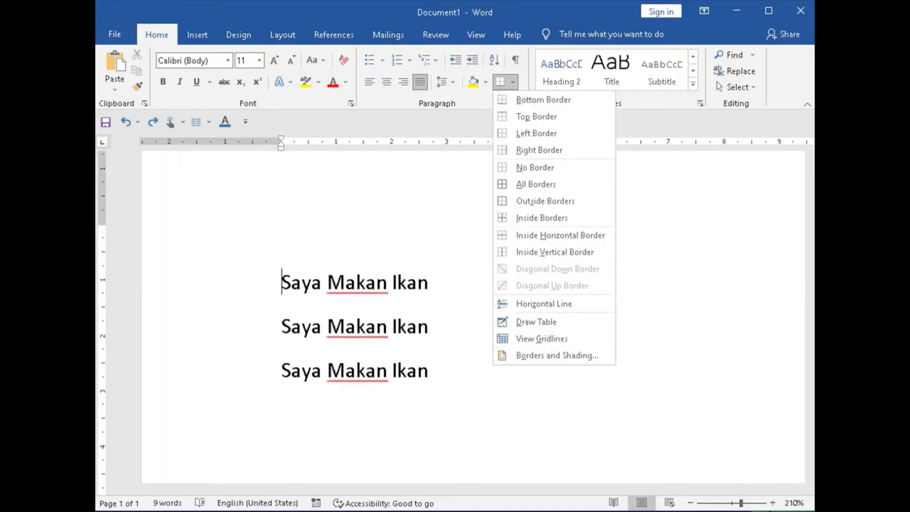
key("Escape")
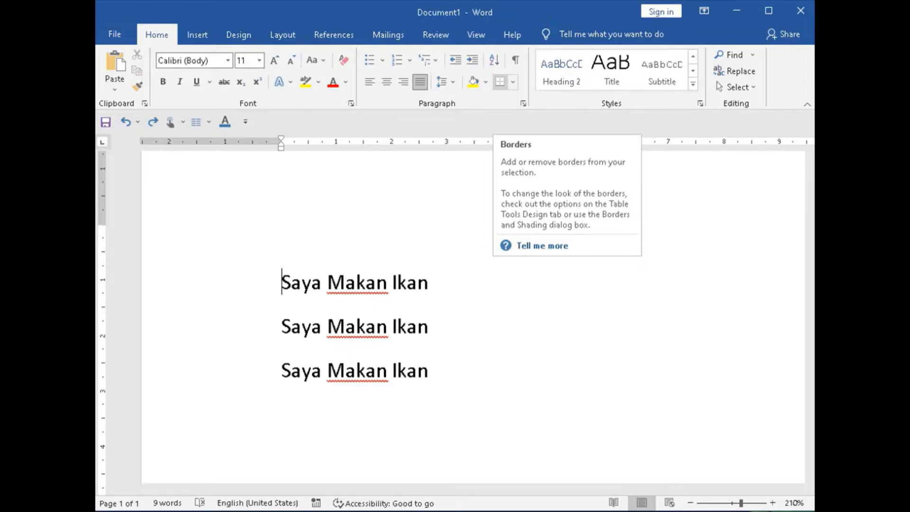
Preview the Heading 2, Title and Subtitle styles on the first "Saya Makan Ikan" paragraph.
left_click(561, 71)
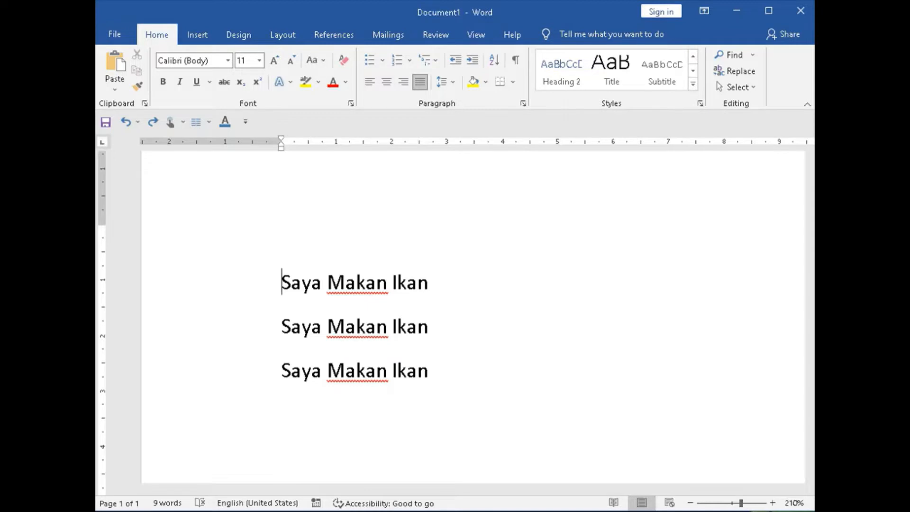
left_click(561, 70)
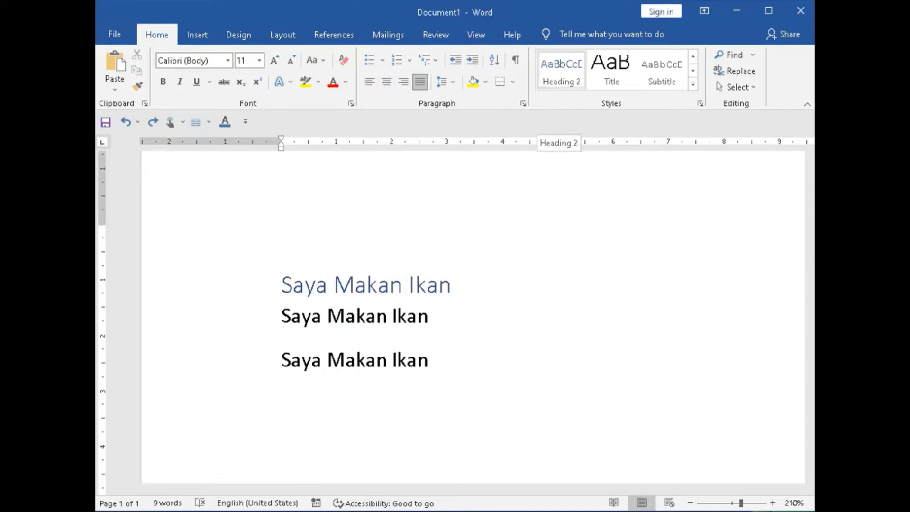
left_click(611, 71)
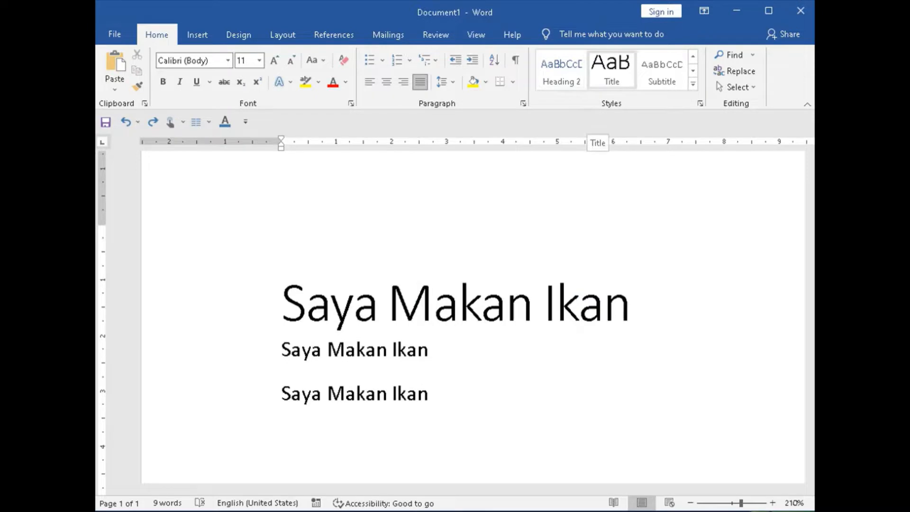
left_click(662, 70)
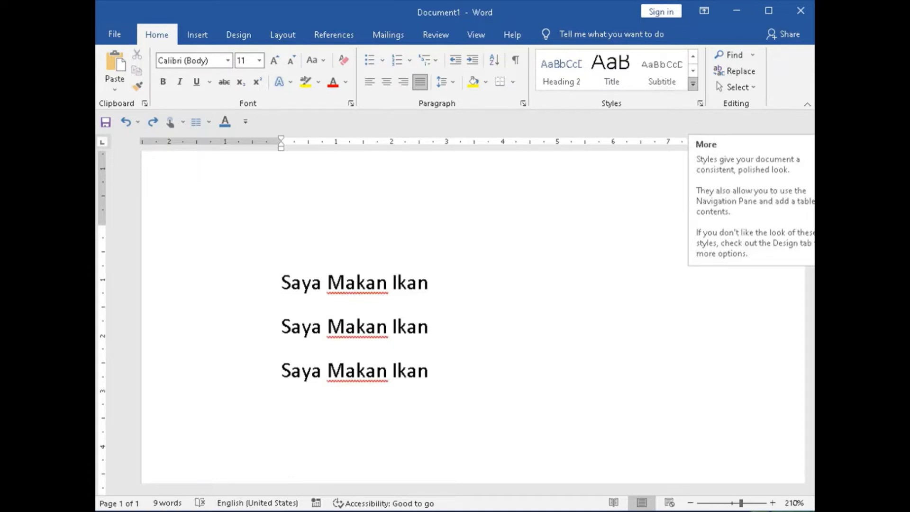
Examine the detailed formatting options for creating a new style from the first sentence, and close them without saving.
left_click(694, 84)
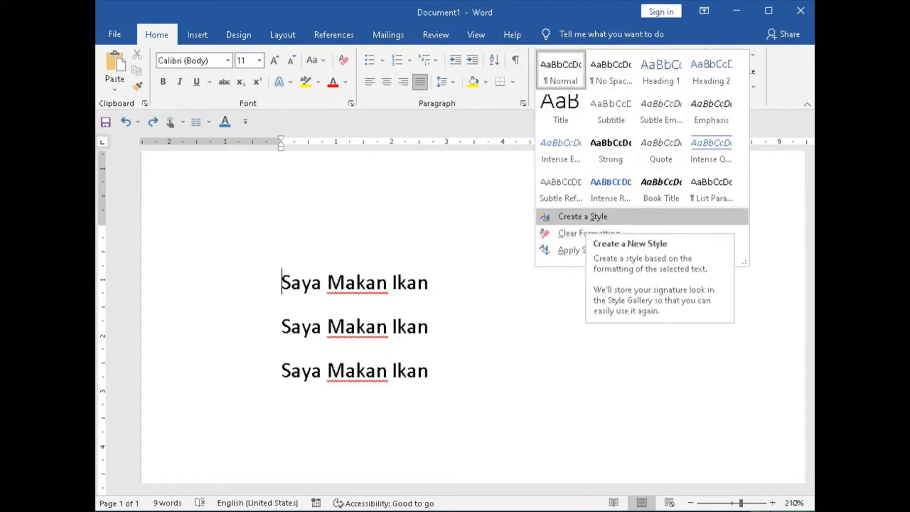
left_click(583, 217)
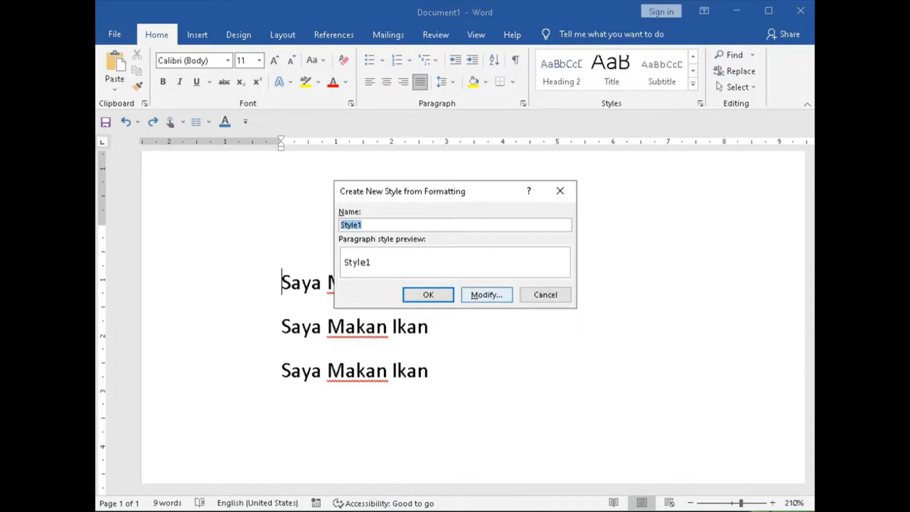
left_click(487, 295)
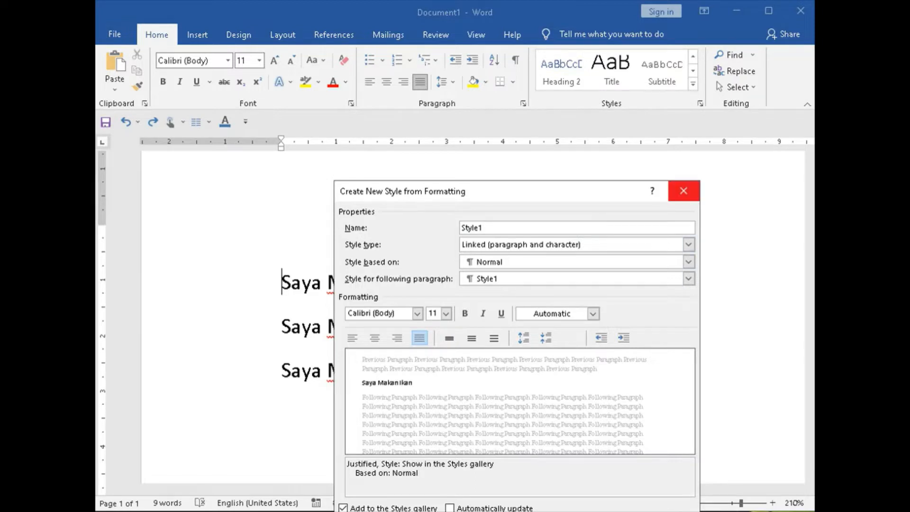
left_click(684, 191)
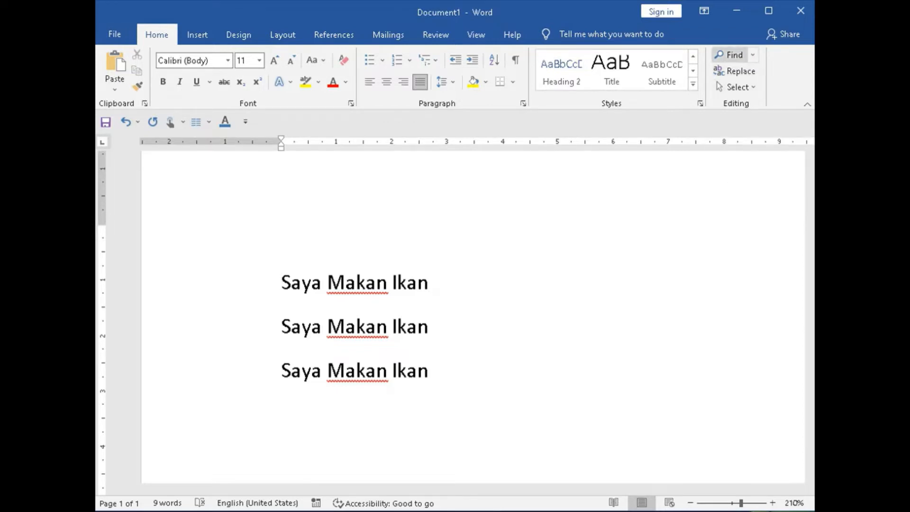
left_click(752, 55)
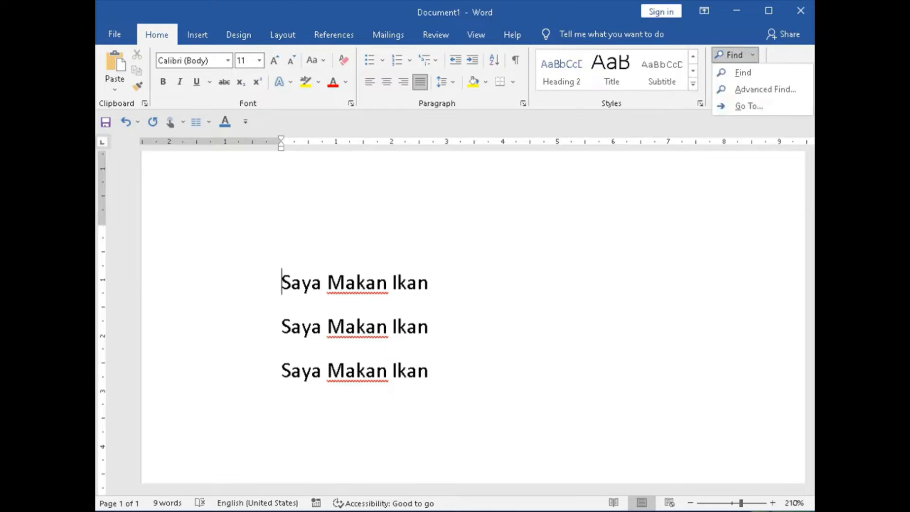
left_click(743, 72)
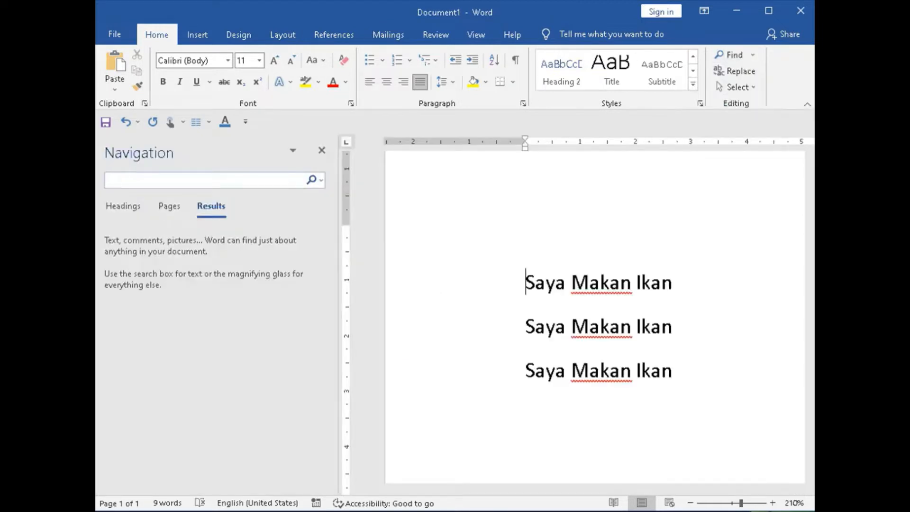
left_click(322, 150)
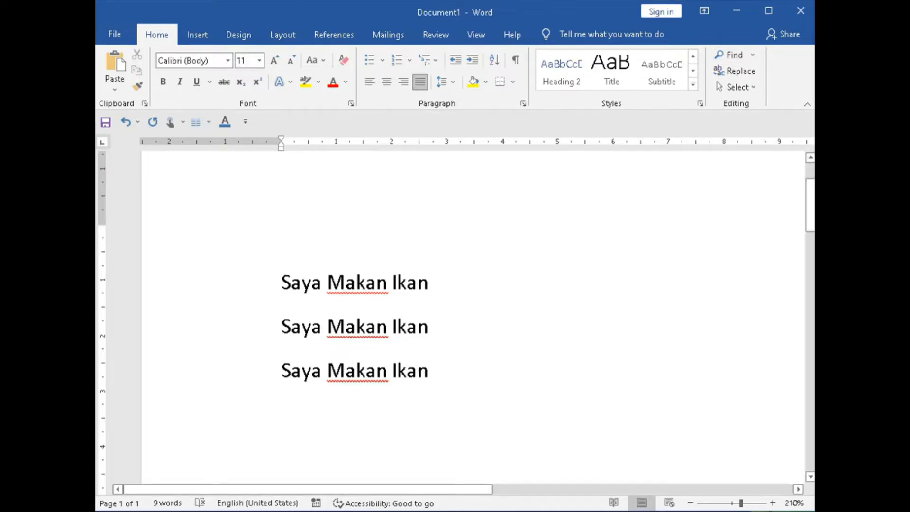
key("shift+Down")
key("shift+Down")
key("shift+Down")
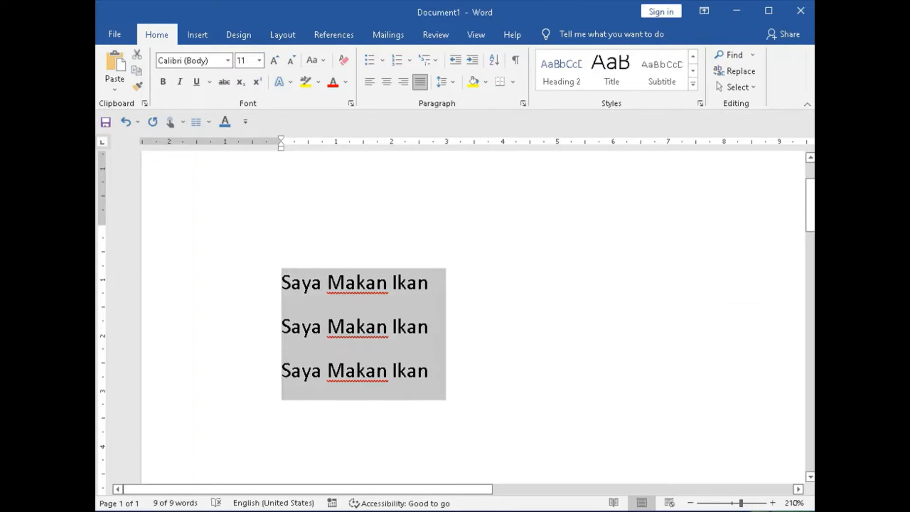
left_click(430, 326)
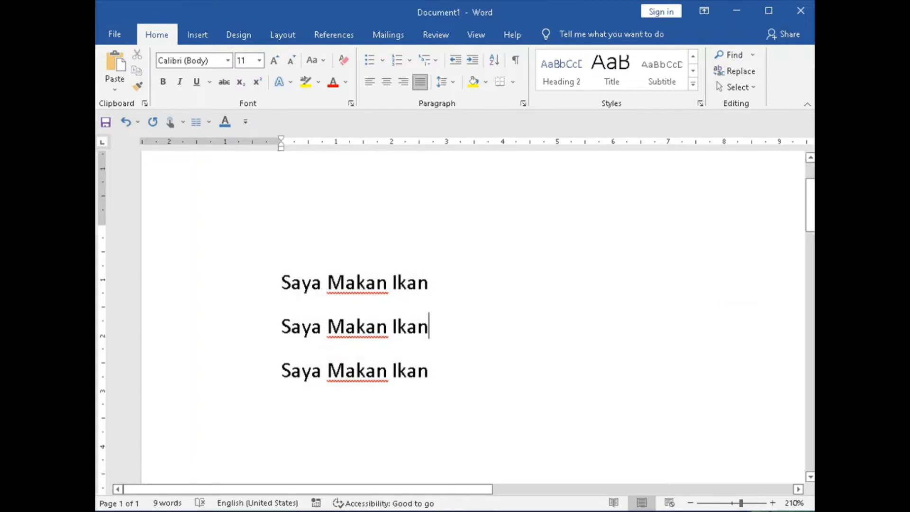
Search the document for "ikan" from the first sentence.
left_click(419, 282)
left_click(730, 54)
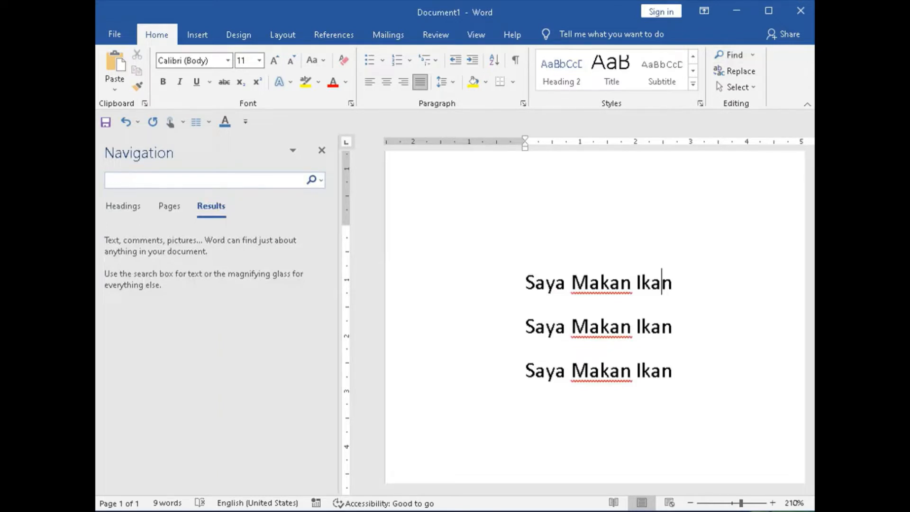
type("ikan")
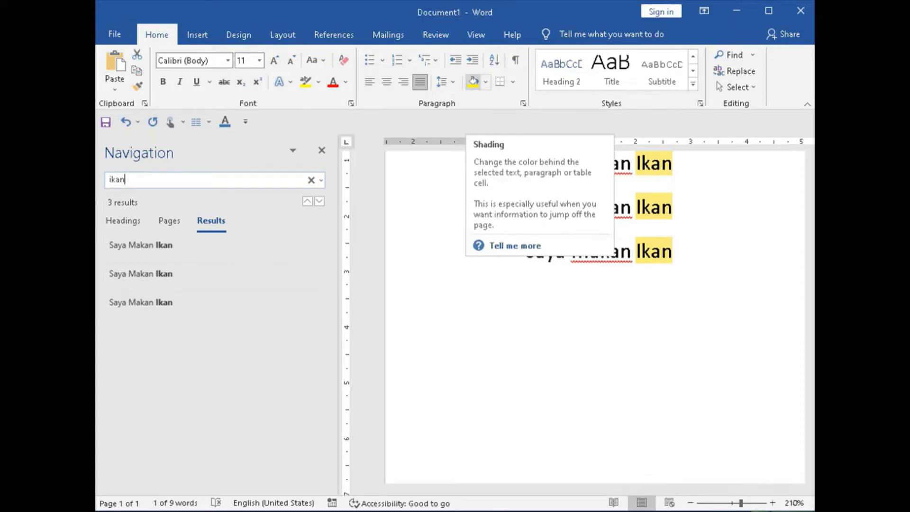
left_click(486, 82)
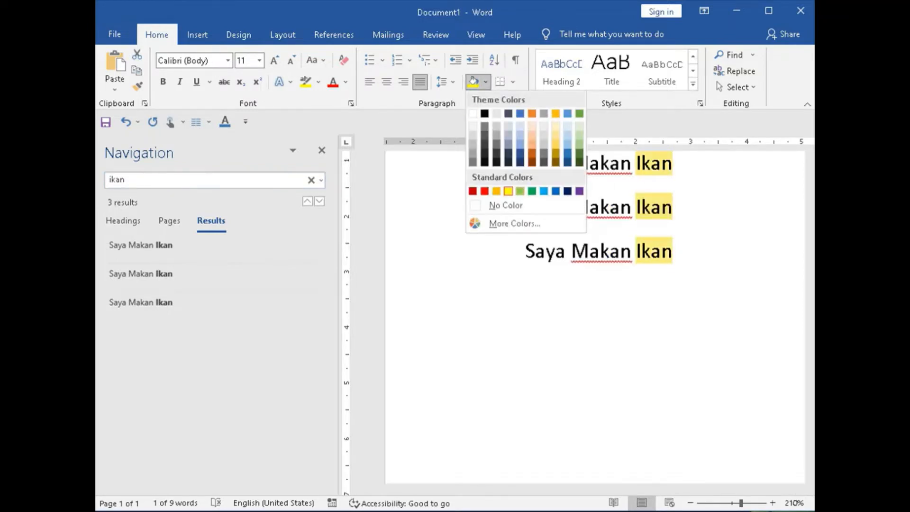
key("Escape")
scroll(595, 316, "up", 3)
scroll(596, 316, "down", 2)
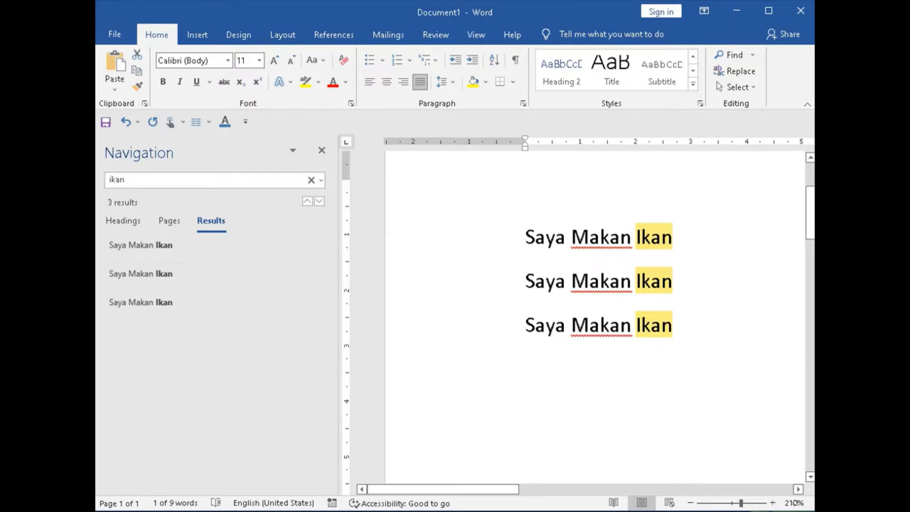
left_click(753, 54)
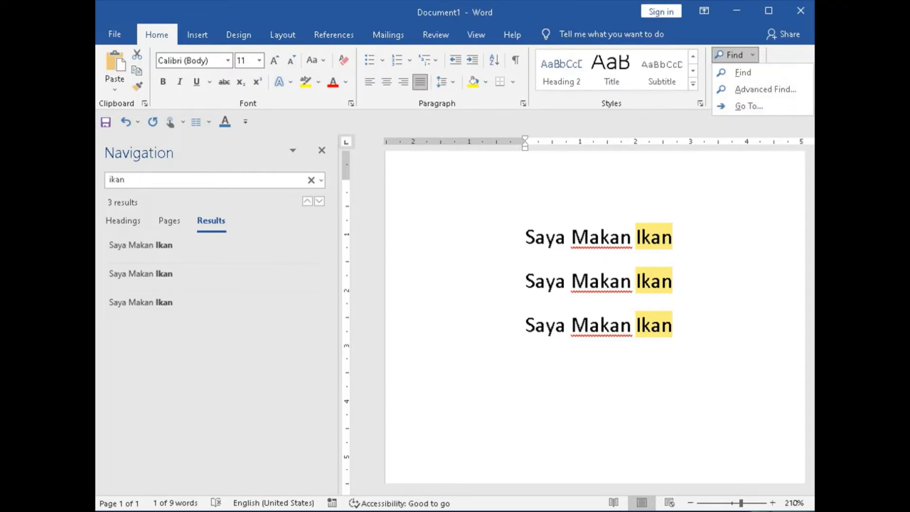
key("Escape")
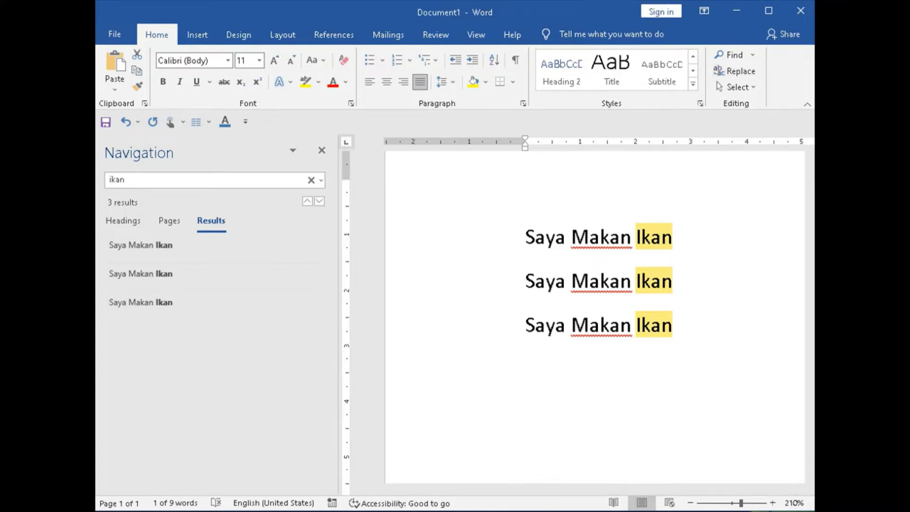
Replace every occurrence of "Ikan" in the document with "sayur" and close Find and Replace.
left_click(735, 71)
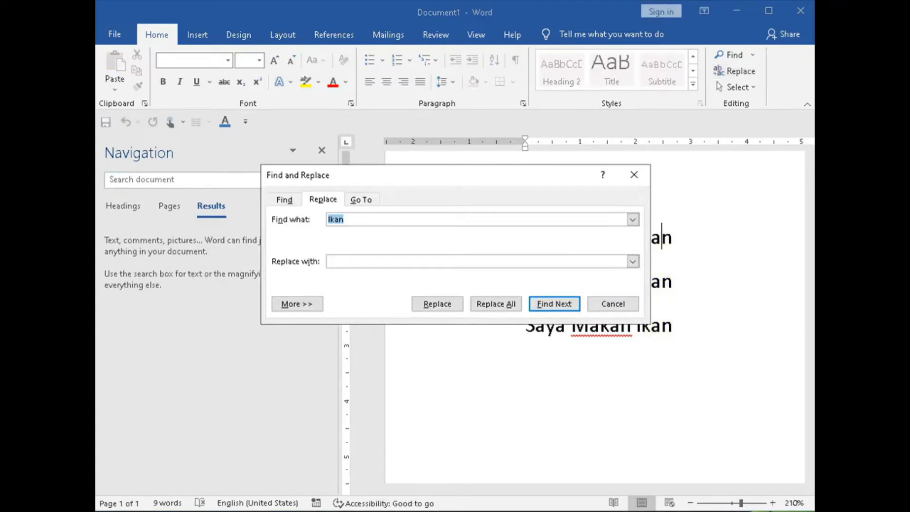
left_click(343, 219)
left_click(626, 261)
left_click(344, 219)
left_click(328, 262)
type("sayur")
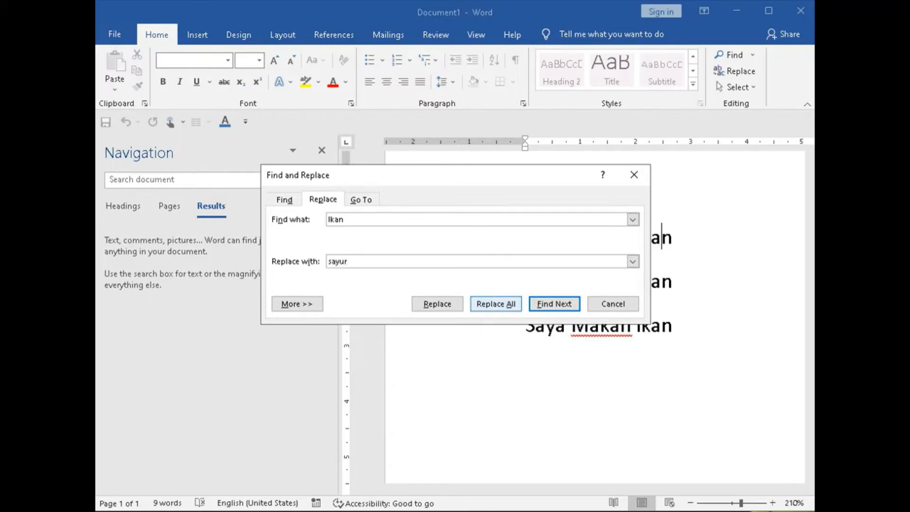
left_click(496, 304)
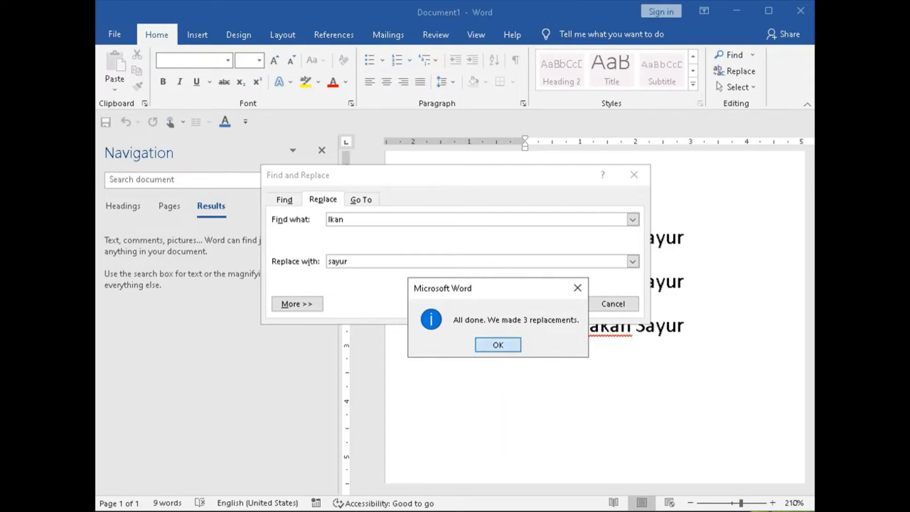
key("Return")
key("Escape")
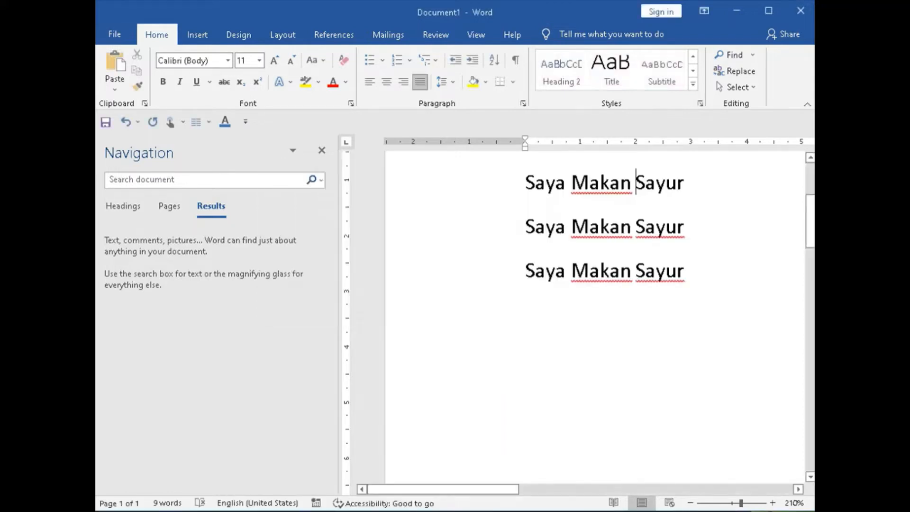
key("shift+Right")
key("shift+Right")
key("shift+Right")
key("shift+Right")
left_click(685, 271, "shift")
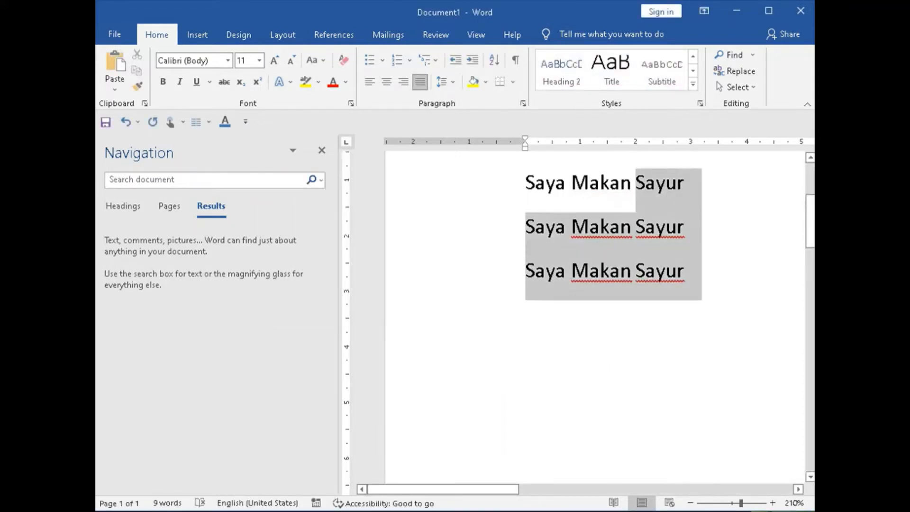
left_click(645, 227)
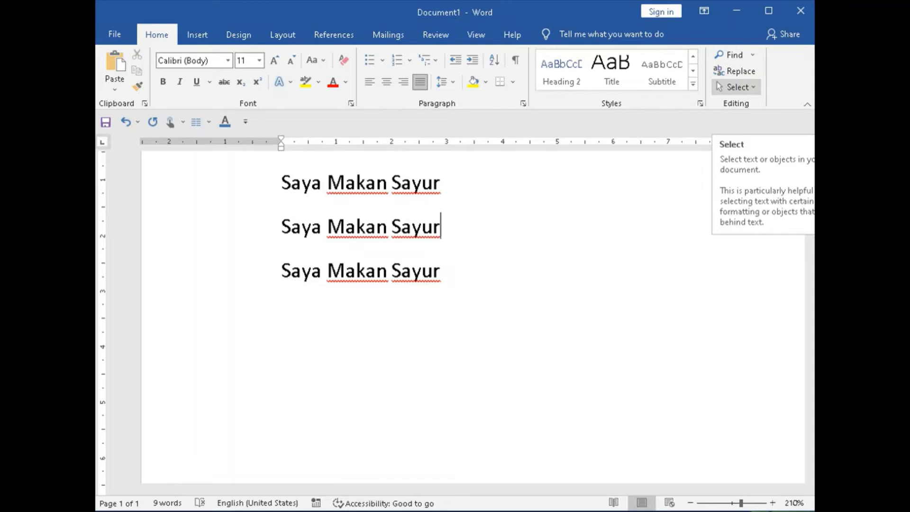
Select all of the document's text and switch on object selection.
left_click(737, 87)
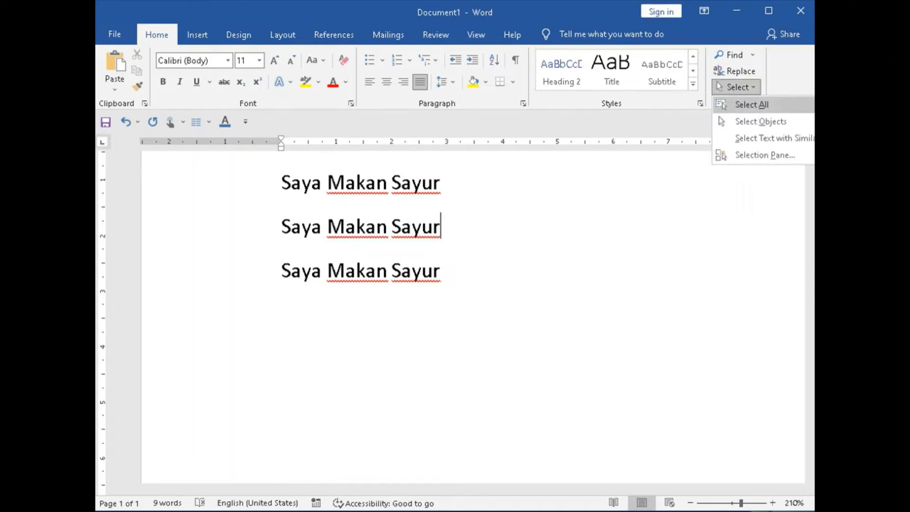
left_click(752, 104)
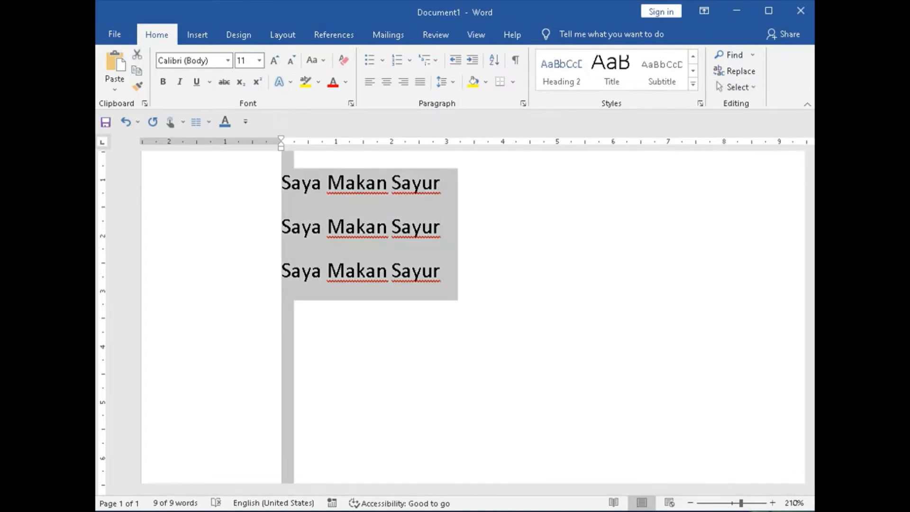
left_click(737, 87)
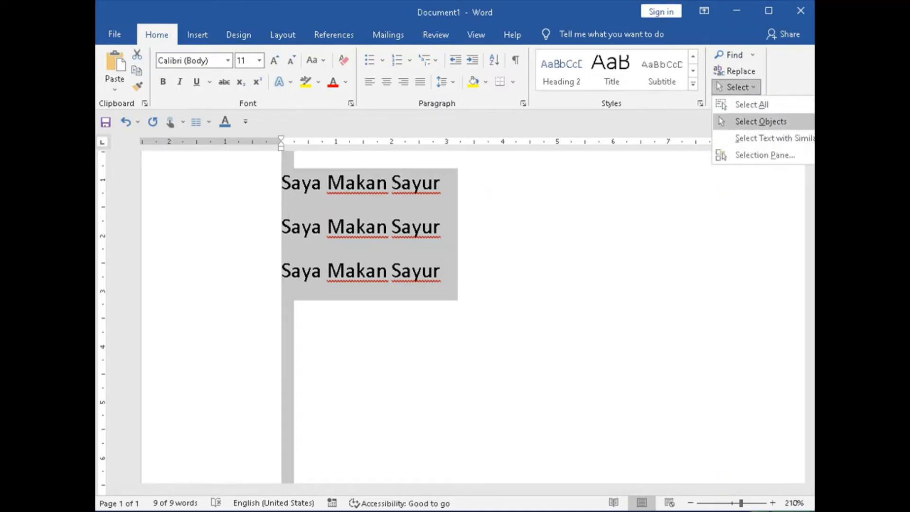
left_click(761, 122)
Select all text with similar formatting, and briefly view the Selection Pane.
left_click(737, 86)
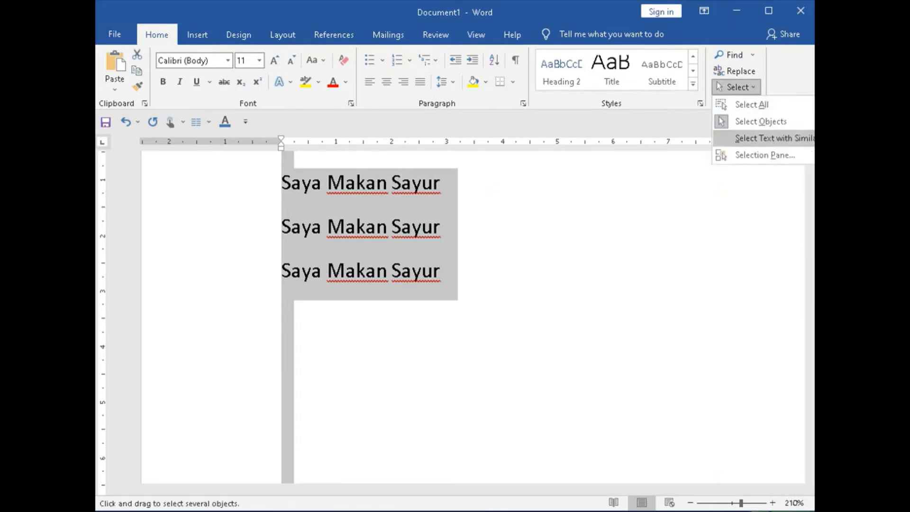
left_click(773, 138)
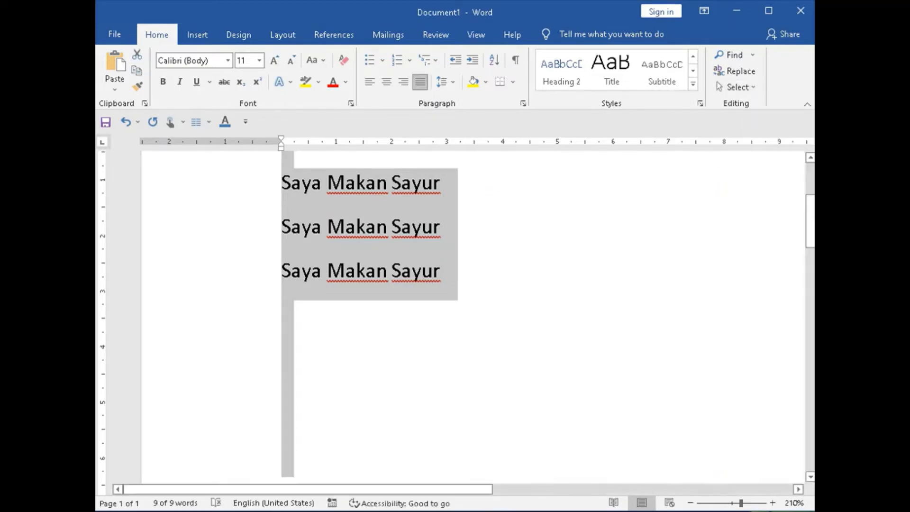
left_click(737, 87)
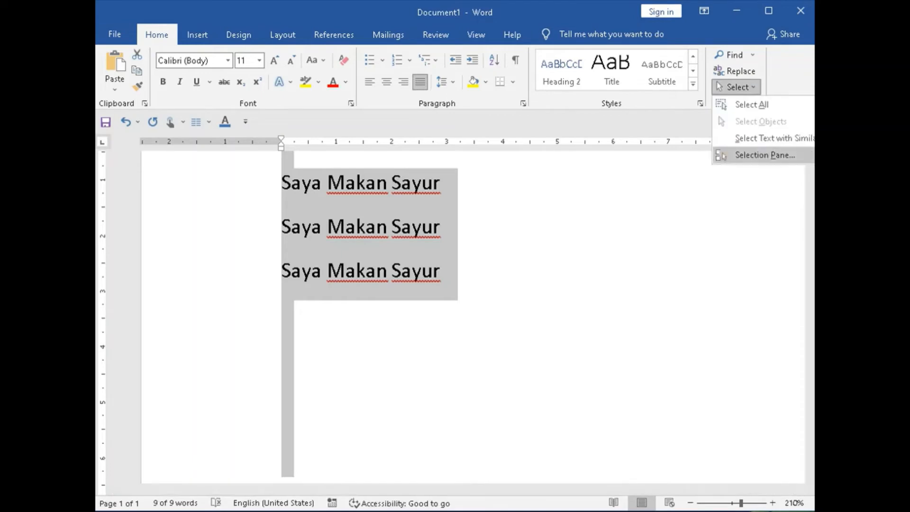
left_click(764, 152)
left_click(801, 151)
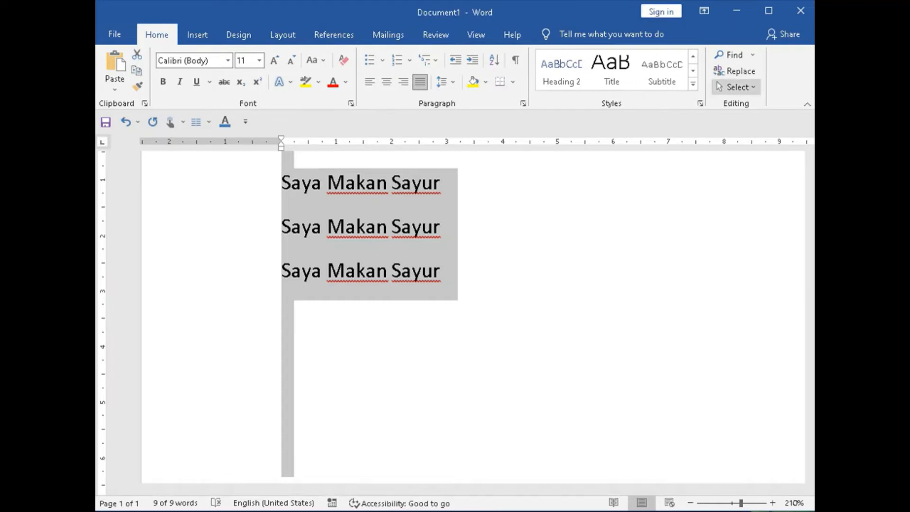
left_click(736, 86)
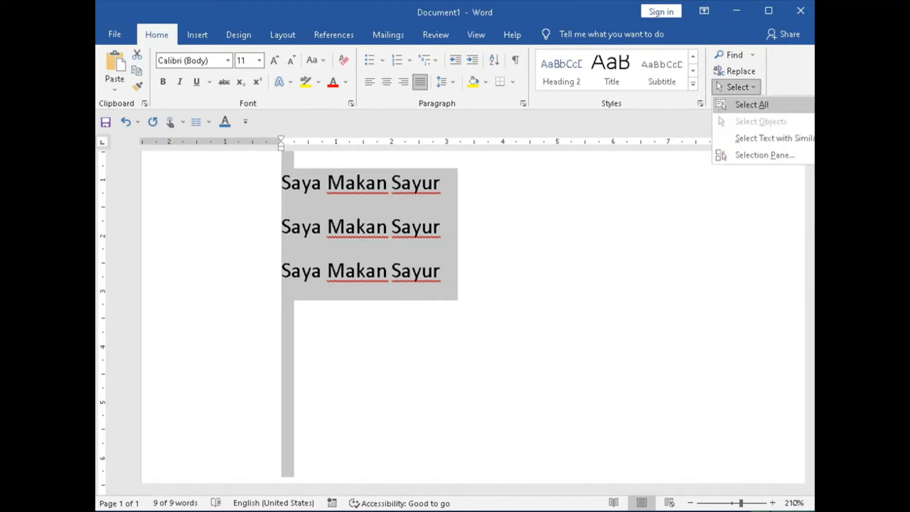
left_click(493, 227)
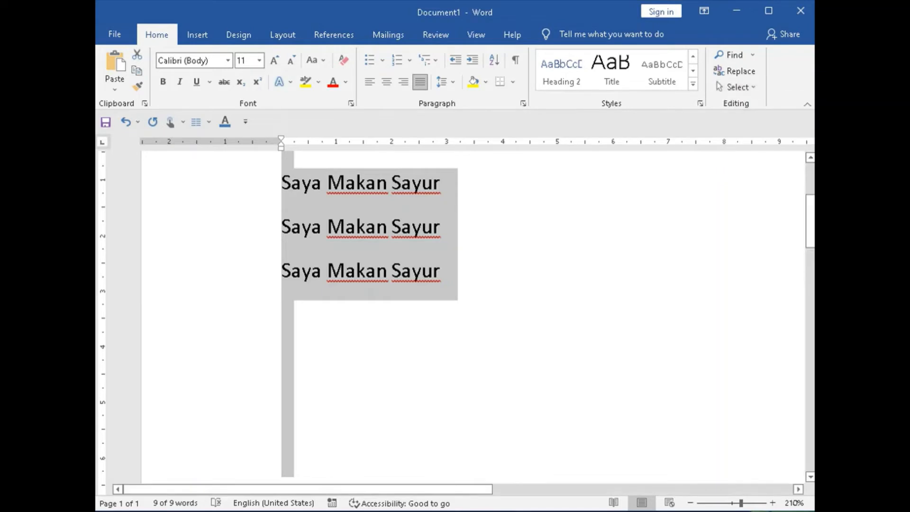
left_click(493, 228)
left_click(736, 88)
left_click(737, 88)
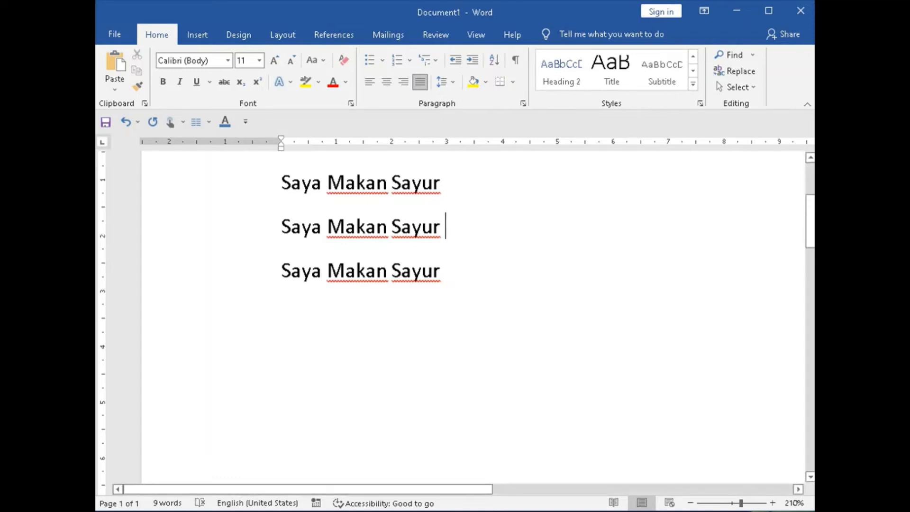
key("ctrl+i")
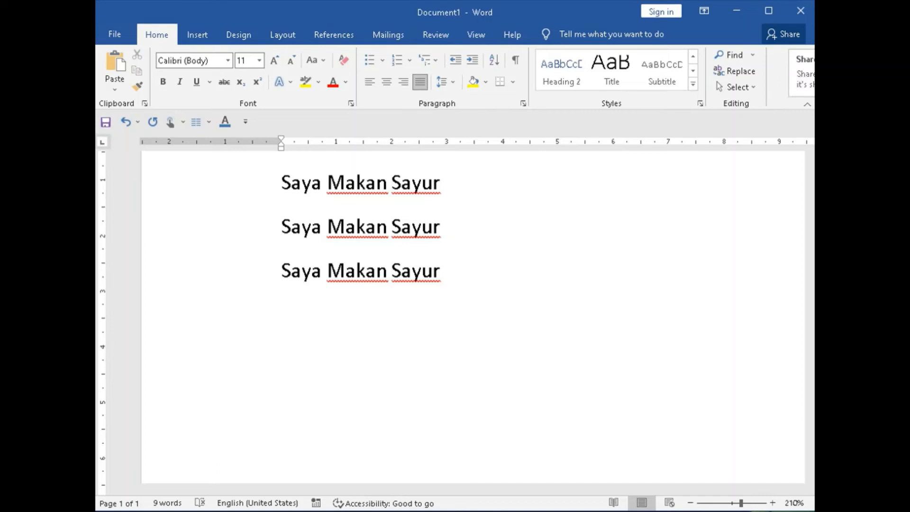
left_click(446, 183)
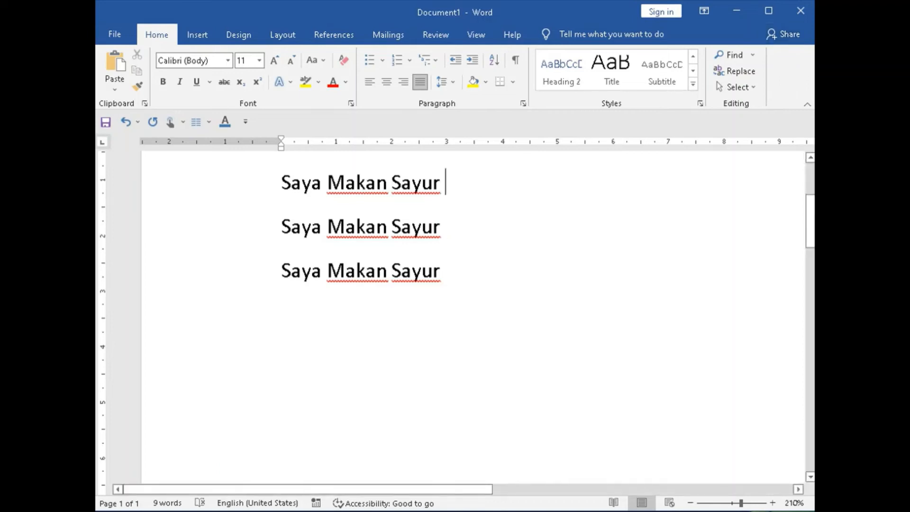
key("shift+F5")
key("shift+F5")
key("shift+F5")
key("shift+F5")
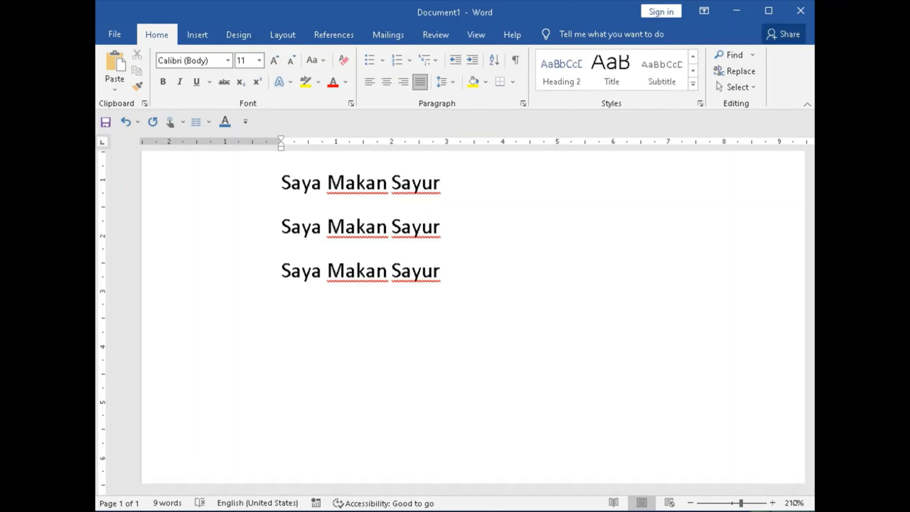
left_click(446, 227)
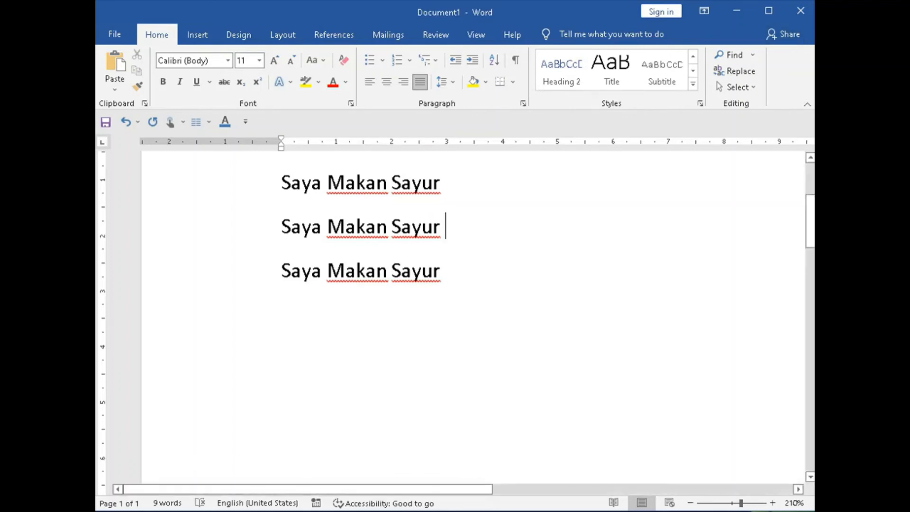
left_click(447, 183)
left_click(446, 226)
left_click(446, 271)
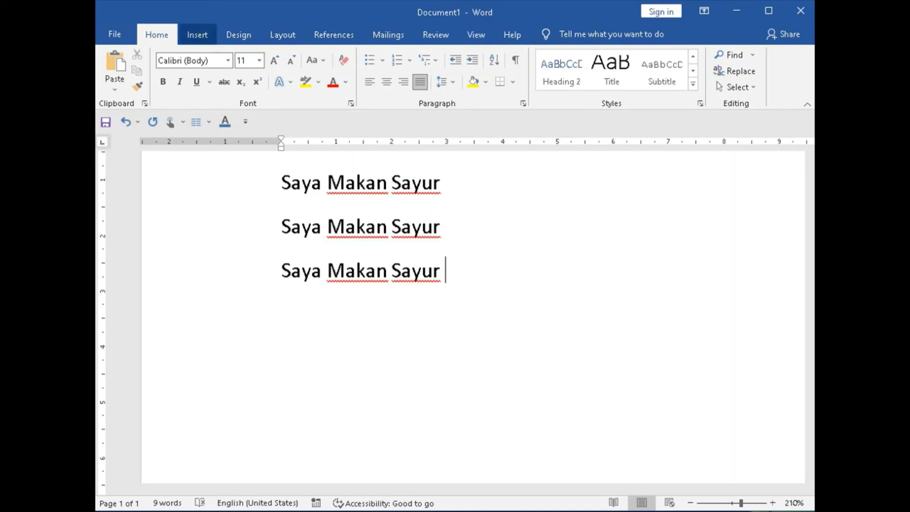
left_click(198, 34)
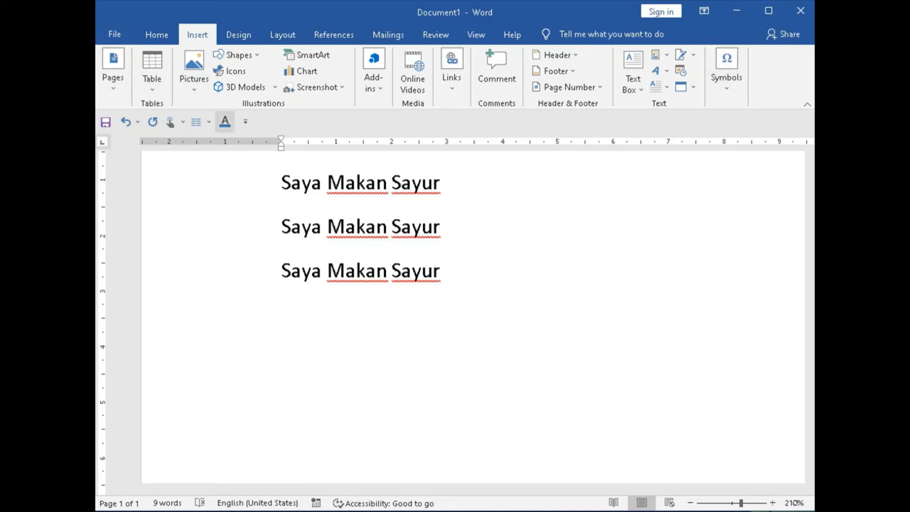
left_click(239, 35)
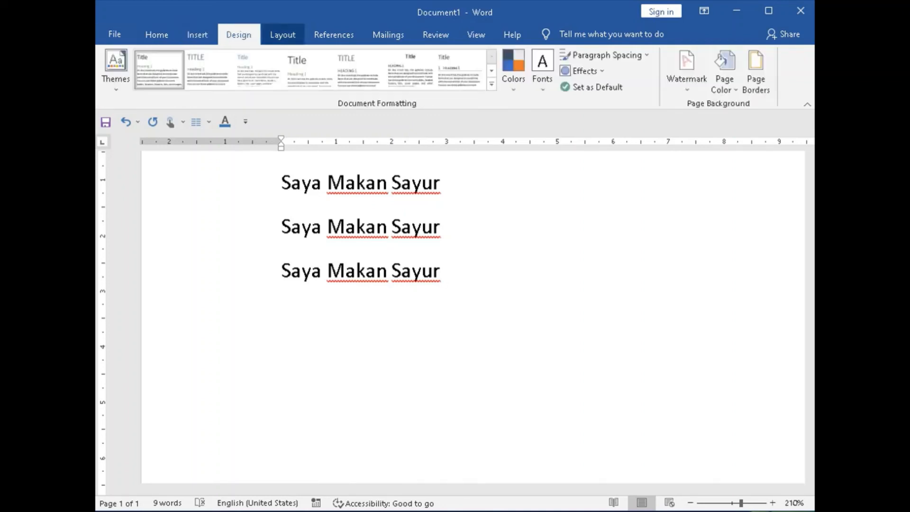
left_click(283, 34)
left_click(334, 35)
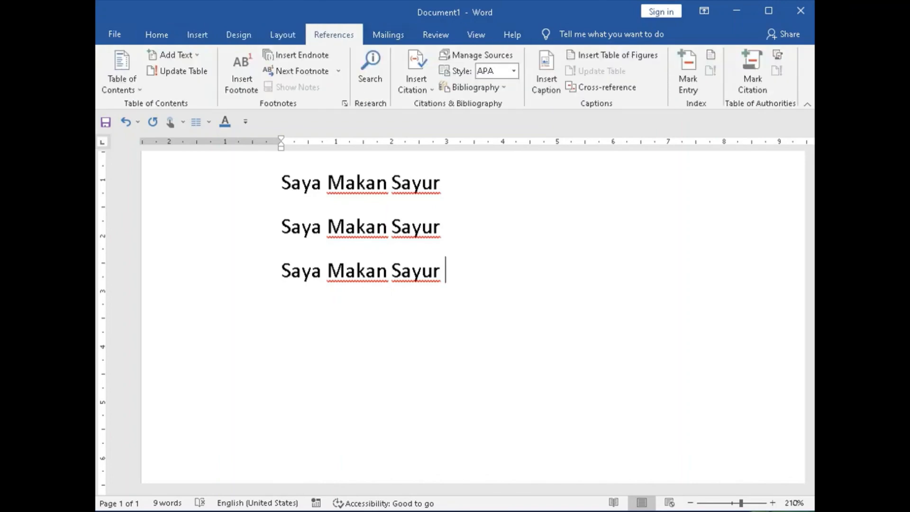
left_click(156, 35)
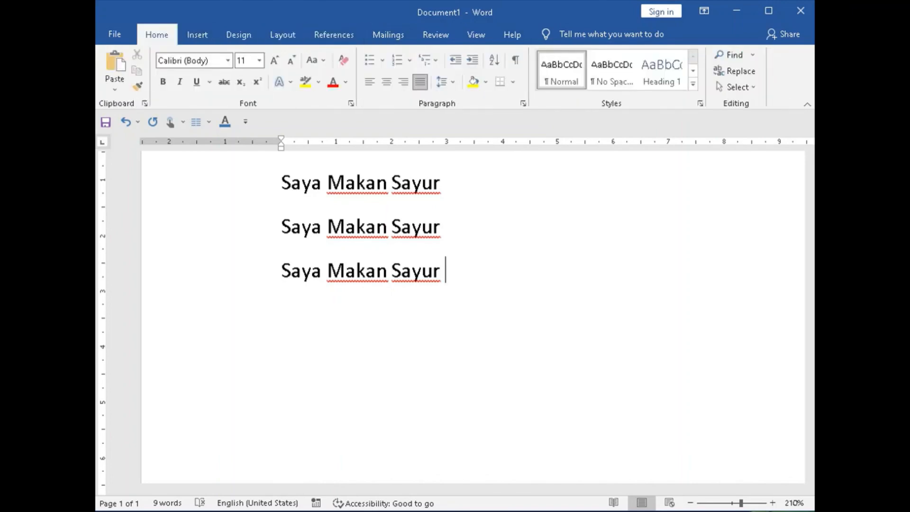